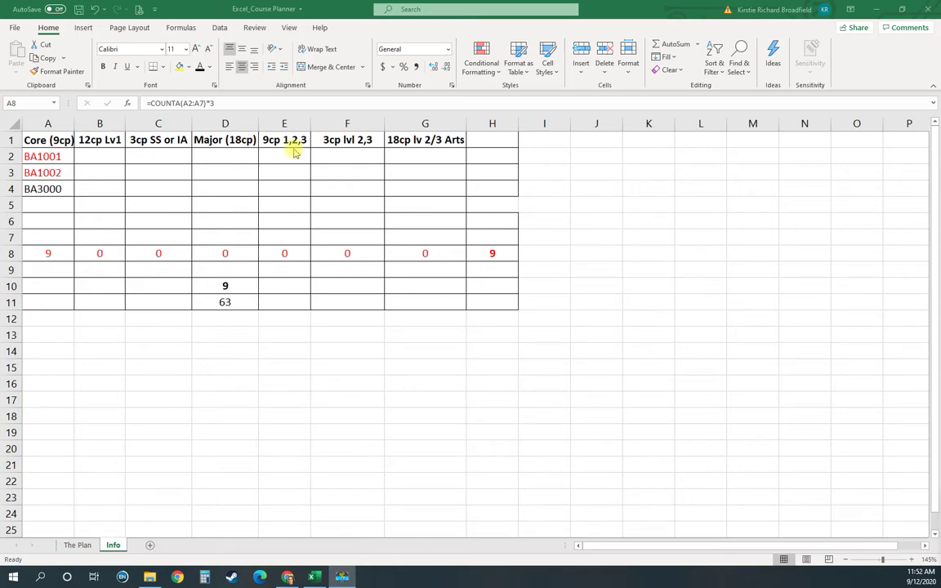
Examine the credit-point counting formula in A8 under the Core column without changing it.
{"action": "left_click", "coordinate": [58, 201]}
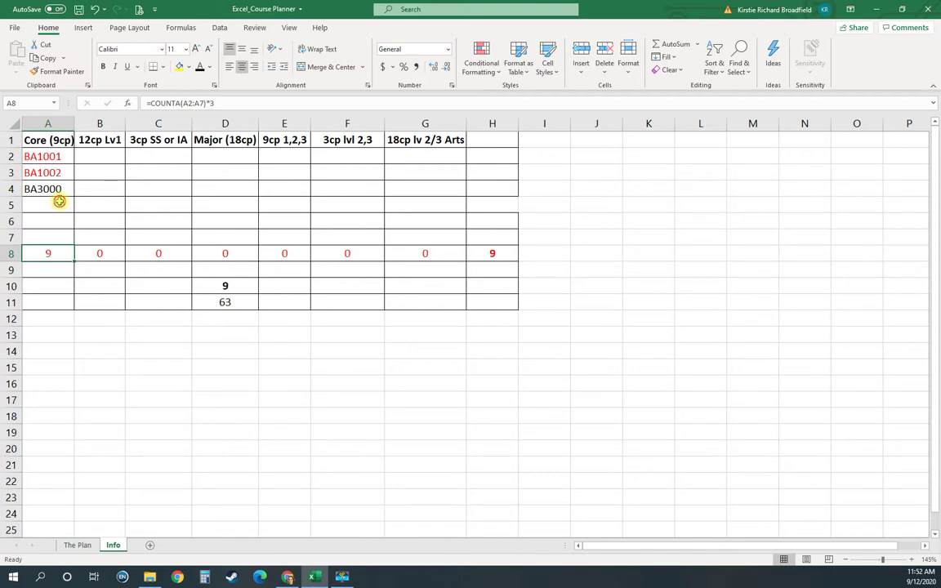
{"action": "double_click", "coordinate": [52, 254]}
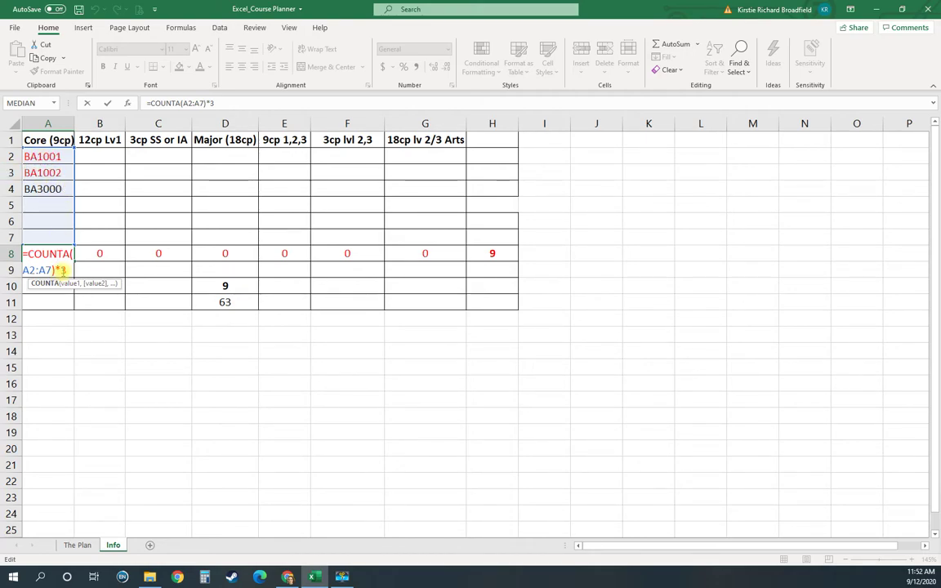
{"action": "key", "text": "Return"}
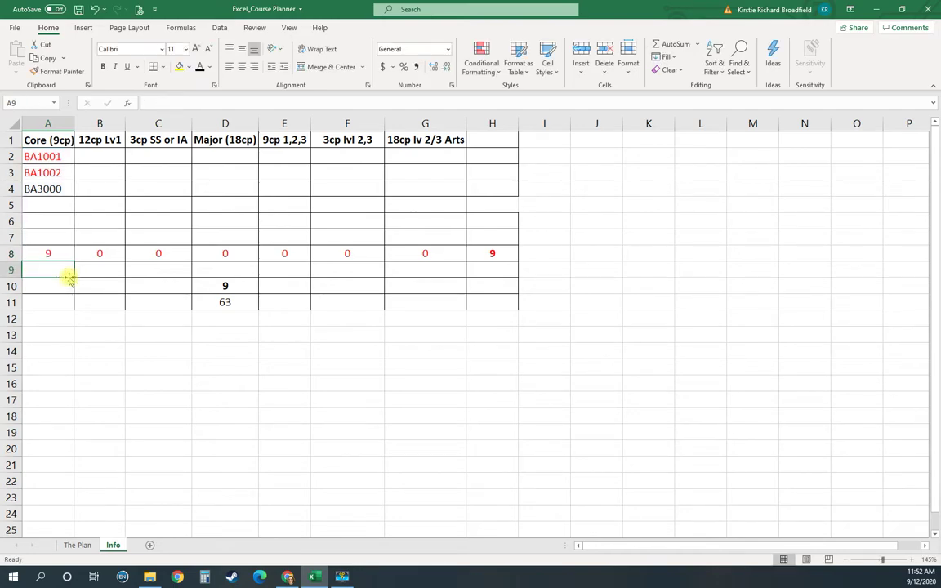
{"action": "left_click", "coordinate": [56, 252]}
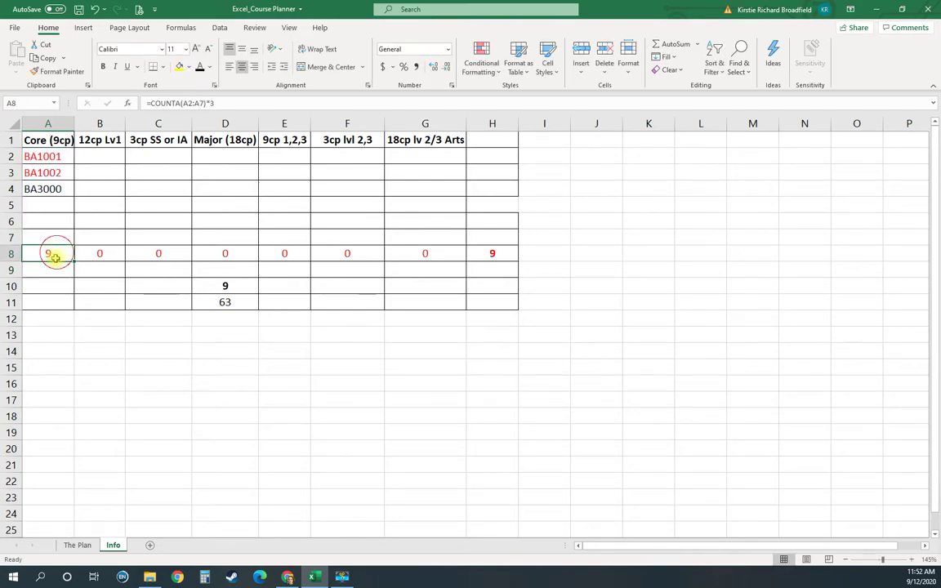
Enter the subject codes EV1005, EV1008, IA1007 and EV1009 in B2:B5 of the 12cp Lv1 column.
{"action": "left_click", "coordinate": [103, 155]}
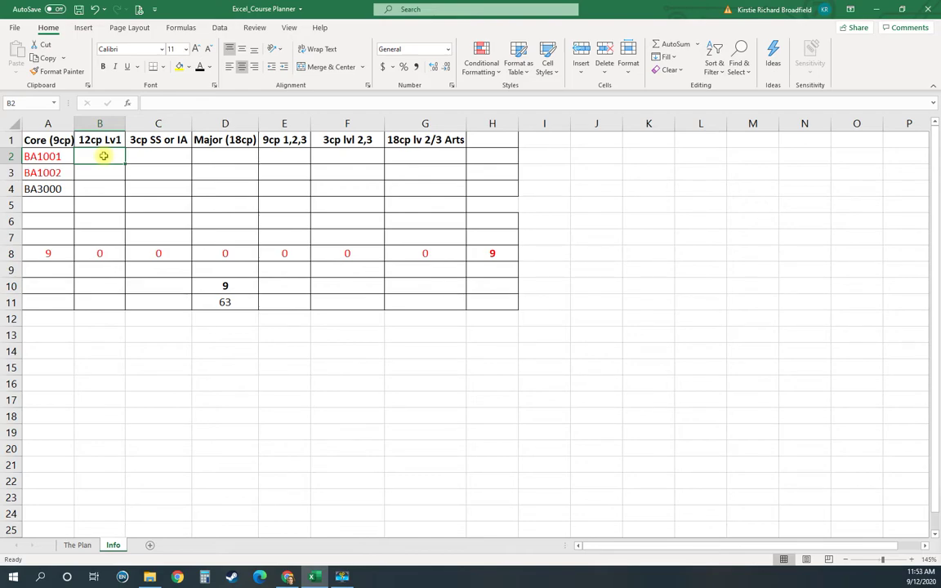
{"action": "type", "text": "EV"}
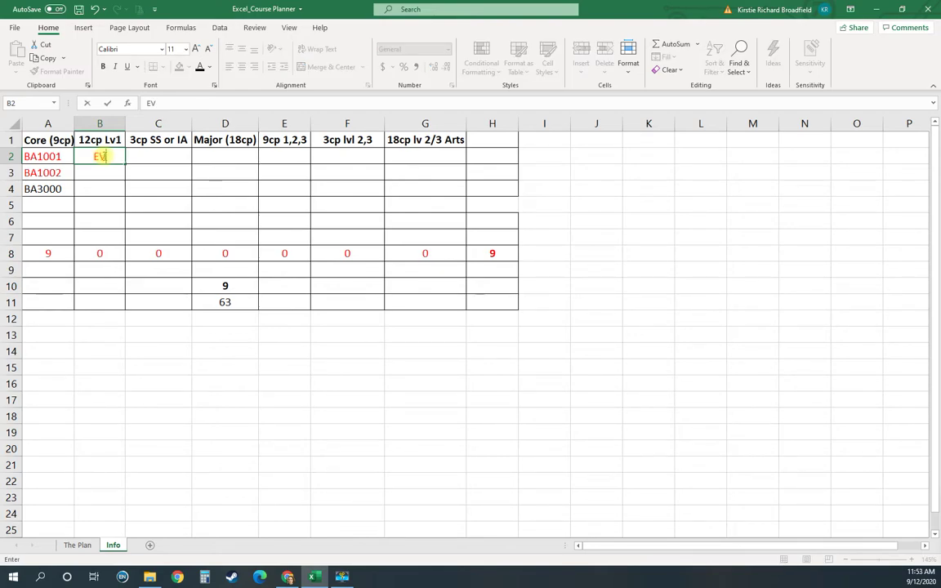
{"action": "type", "text": "1005"}
{"action": "key", "text": "Return"}
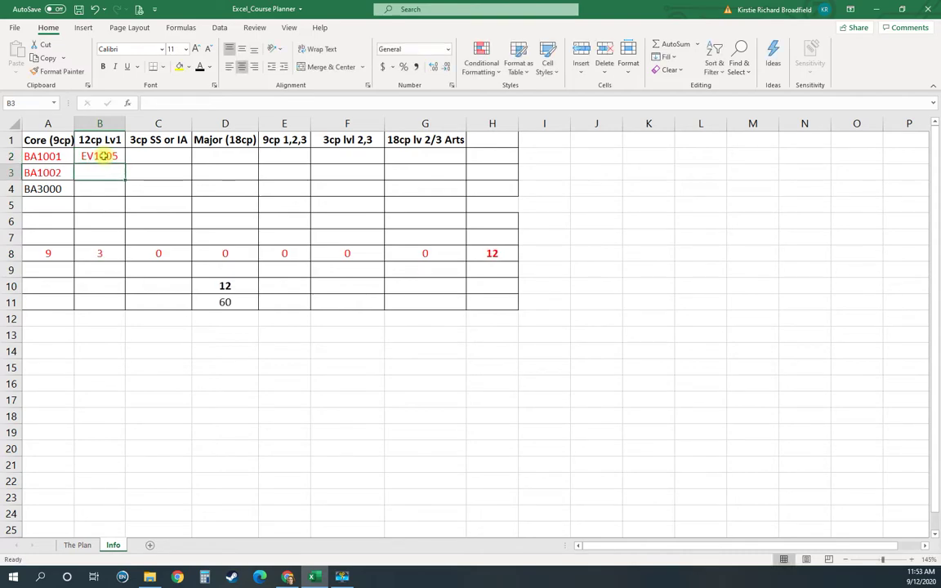
{"action": "type", "text": "EV1008"}
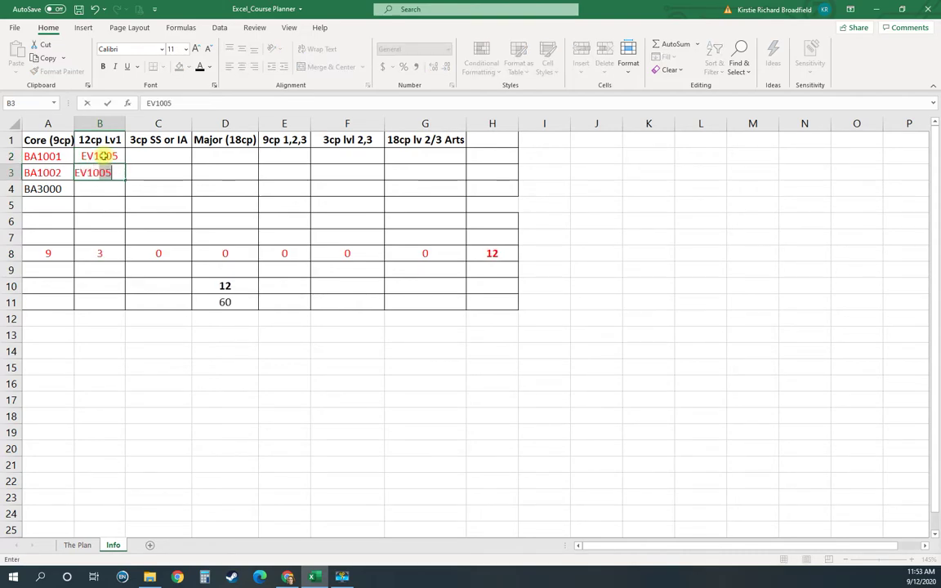
{"action": "key", "text": "Return"}
{"action": "type", "text": "IA"}
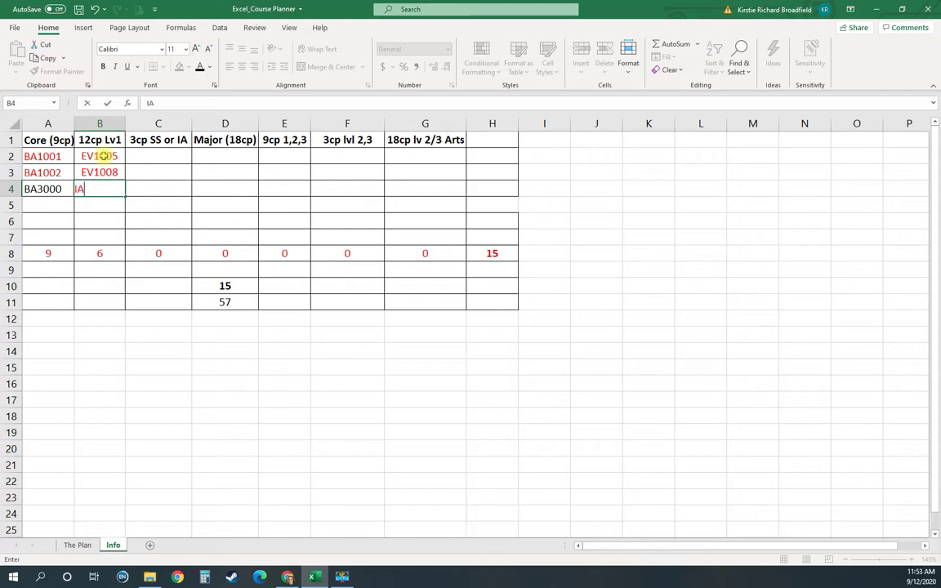
{"action": "type", "text": "1007"}
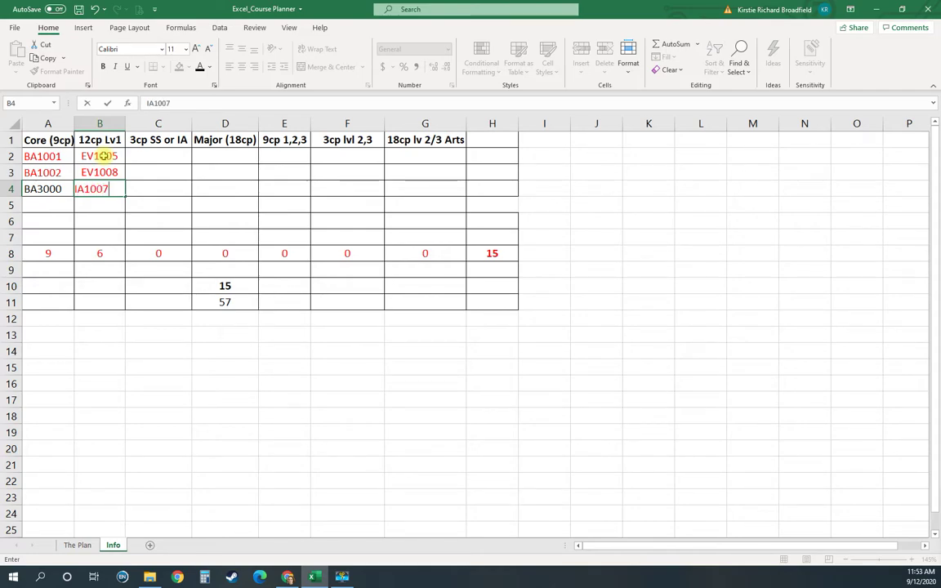
{"action": "key", "text": "Return"}
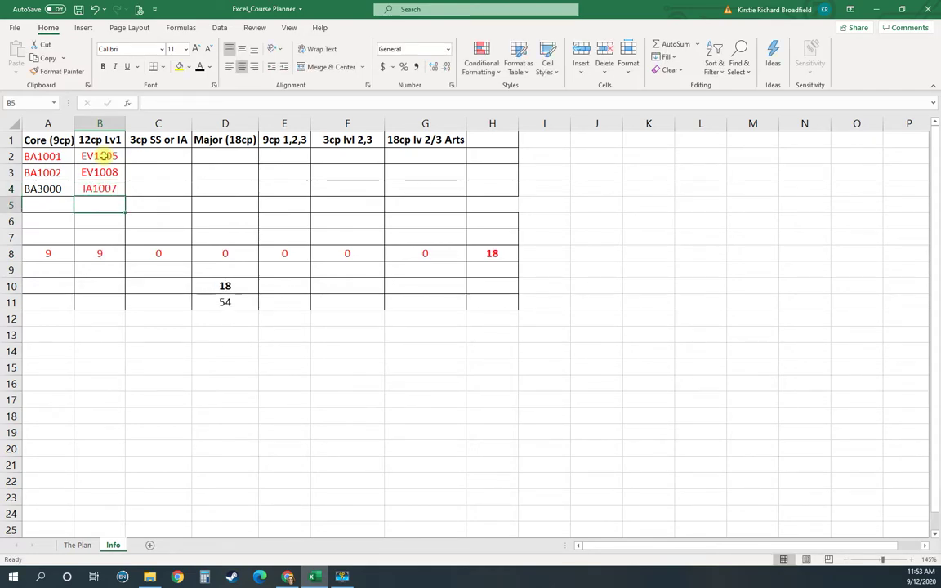
{"action": "type", "text": "EV1009"}
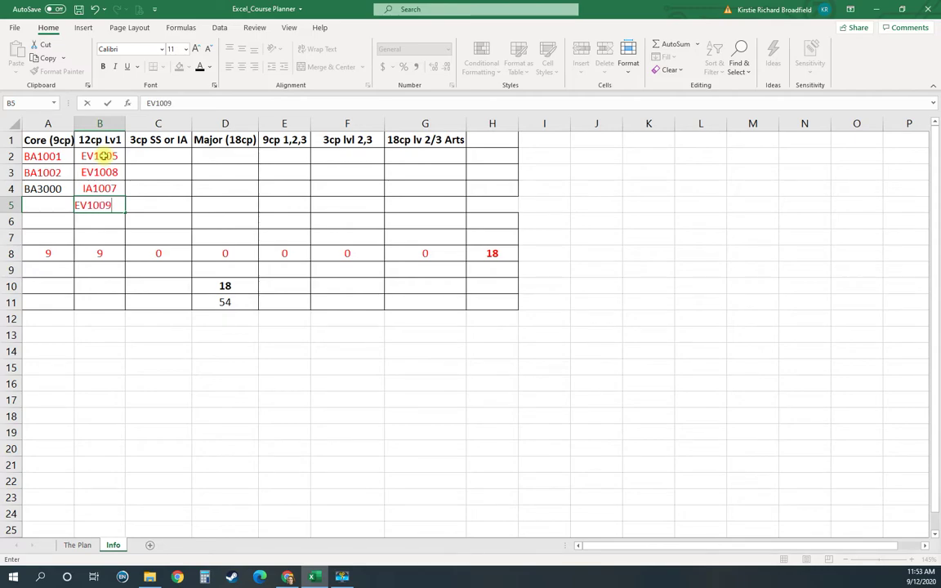
{"action": "key", "text": "Return"}
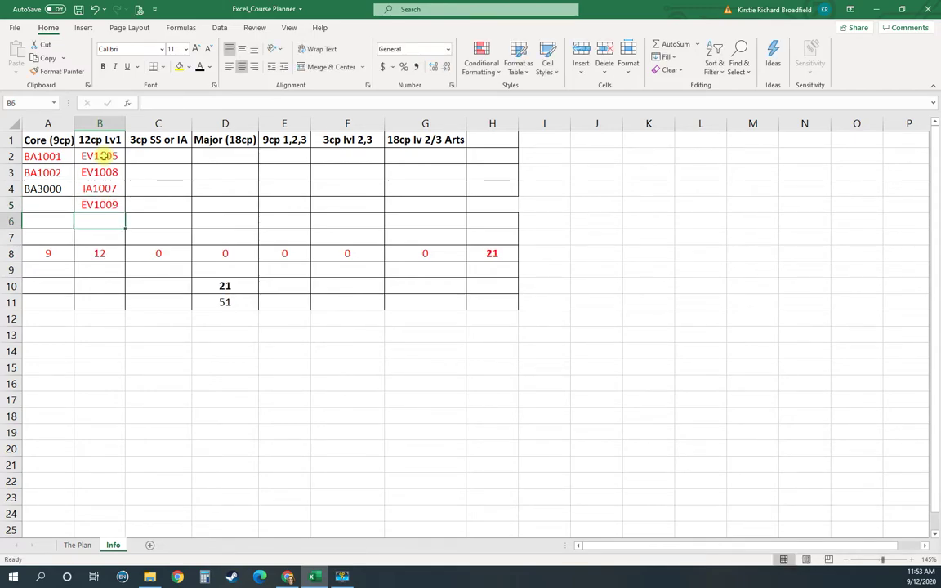
Examine the credit-point counting formula in B8 under the 12cp Lv1 column without changing it.
{"action": "left_click", "coordinate": [109, 254]}
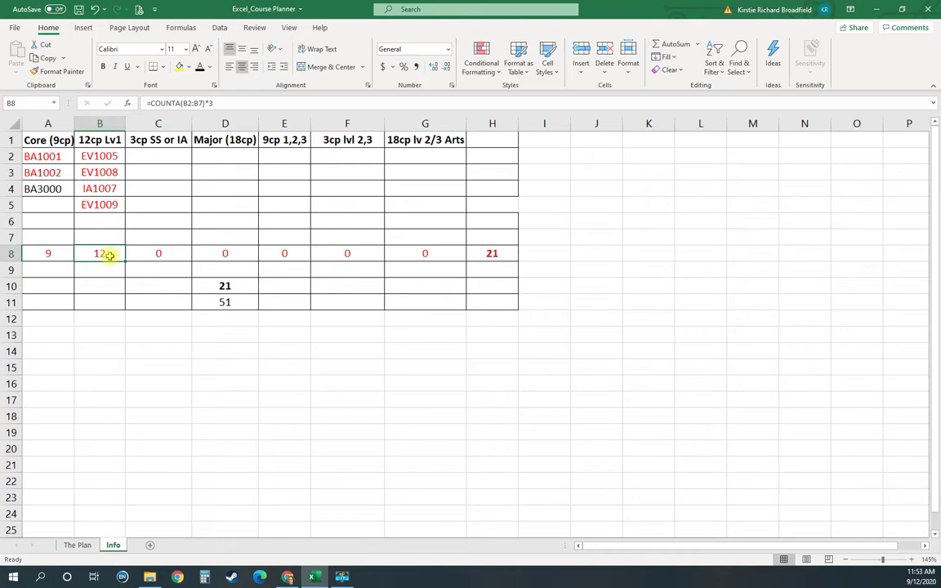
{"action": "double_click", "coordinate": [109, 255]}
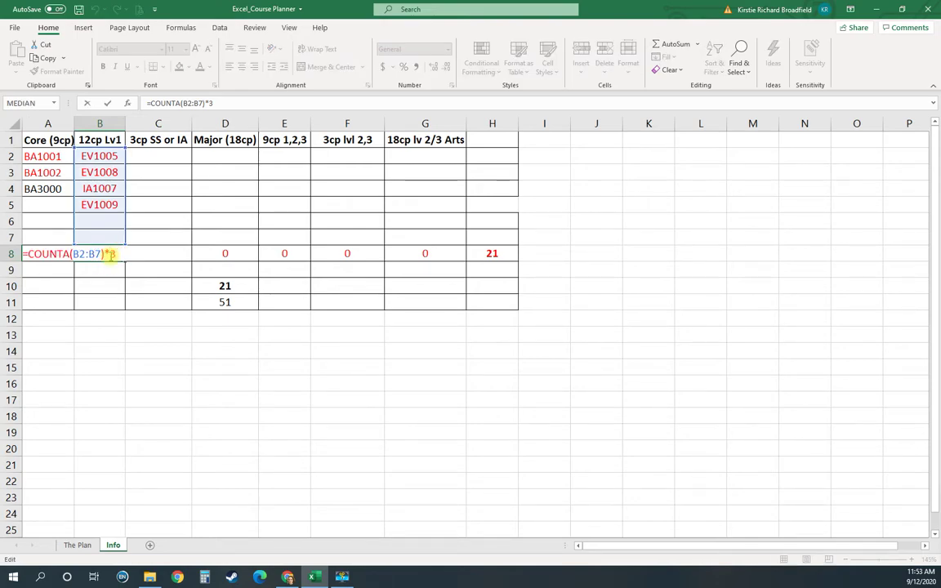
{"action": "key", "text": "Return"}
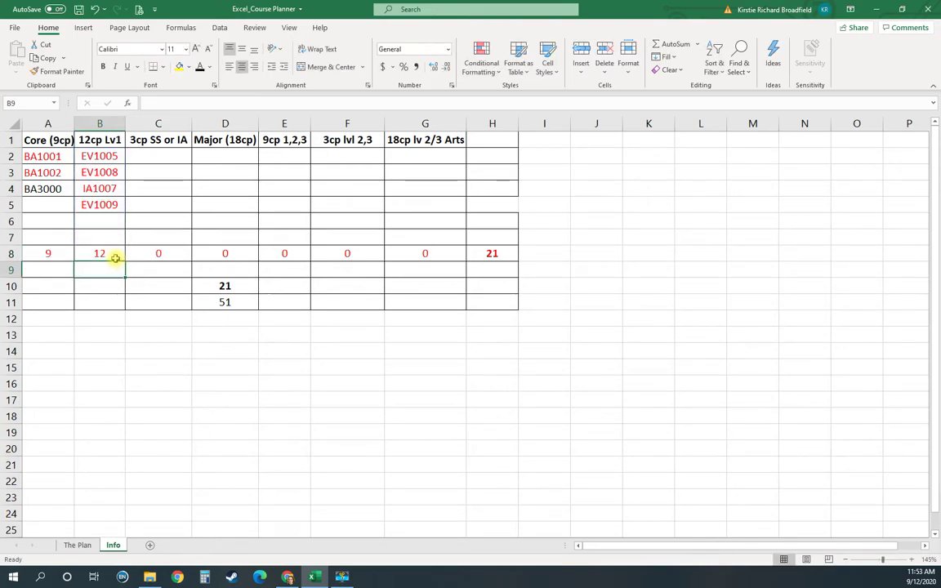
{"action": "left_click", "coordinate": [108, 252]}
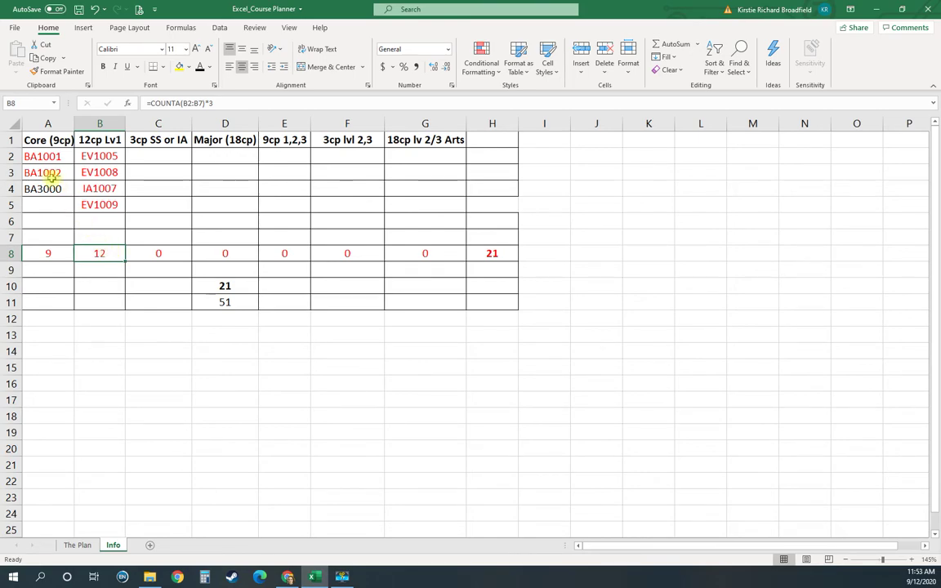
Enter the subject code SS1010 in C2 of the 3cp SS or IA column.
{"action": "left_click", "coordinate": [151, 157]}
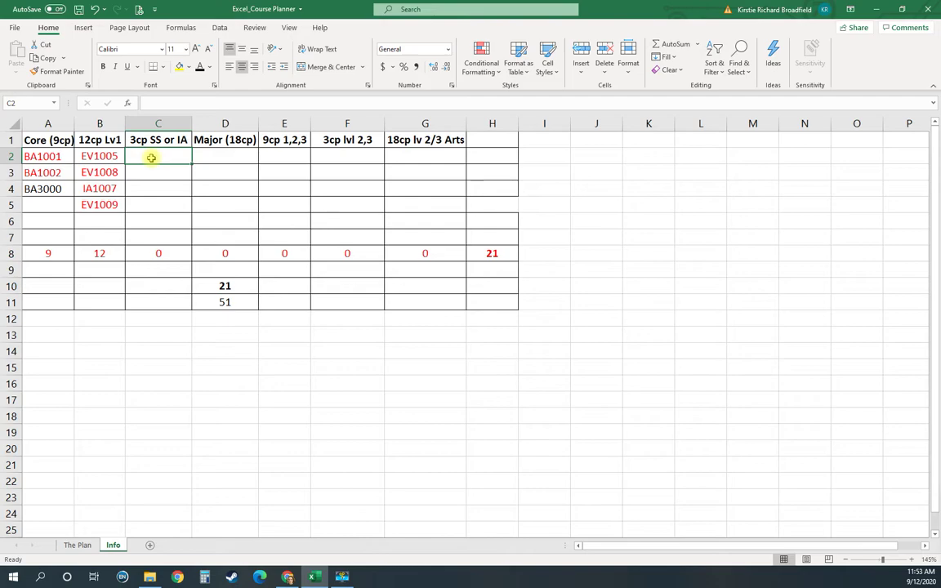
{"action": "type", "text": "SS1010"}
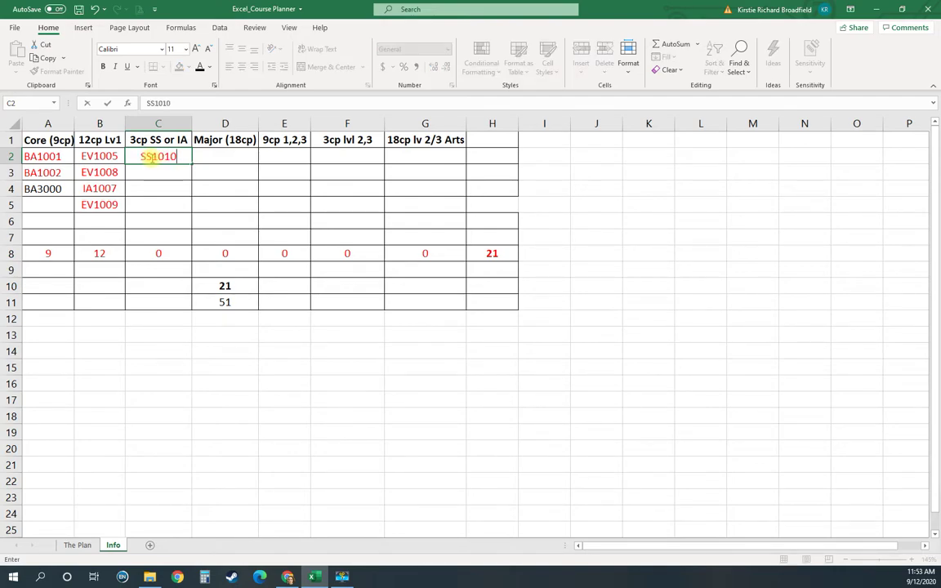
{"action": "key", "text": "Return"}
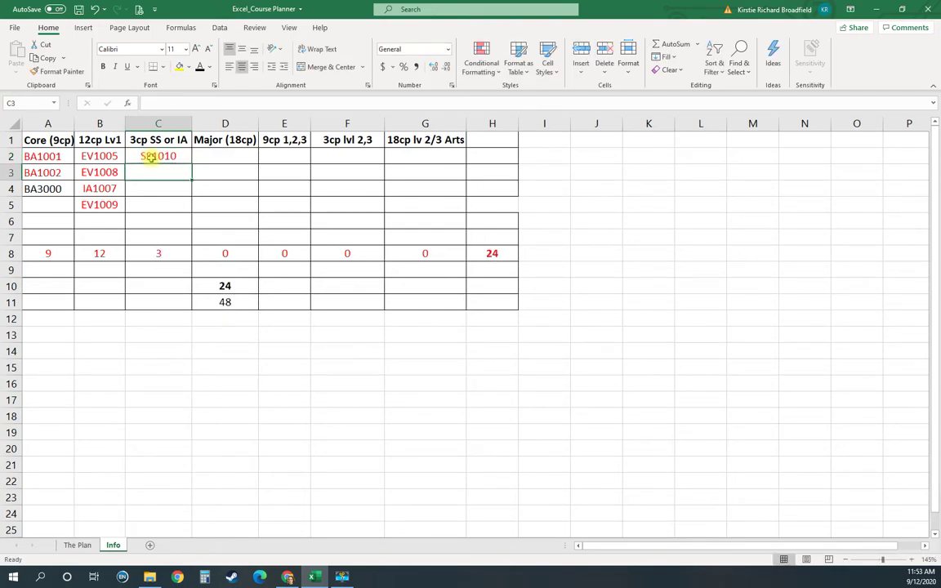
Fill D2:D7 of the Major column with IA2016, IA3003, IA3101, IA2013, IA2010 and IA3012, and check its subtotal formula in D8.
{"action": "left_click", "coordinate": [234, 155]}
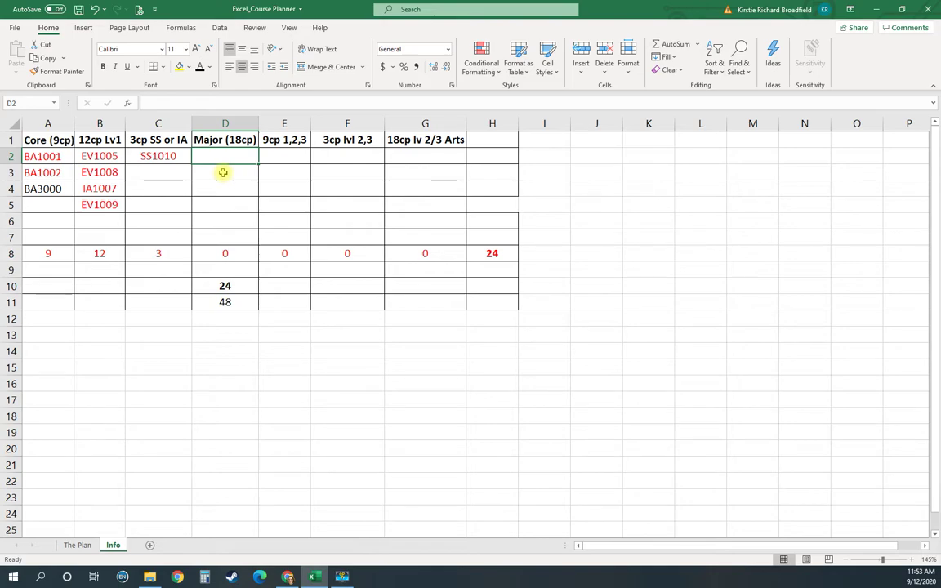
{"action": "type", "text": "IA2016"}
{"action": "key", "text": "Return"}
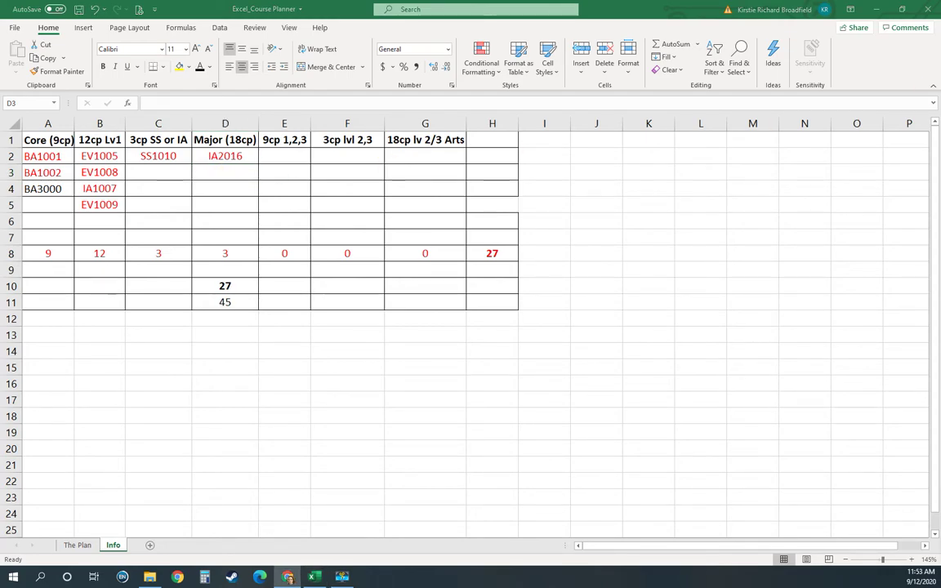
{"action": "left_click", "coordinate": [224, 173]}
{"action": "type", "text": "IA3003 IA3101 IA2013 IA2010 IA3012"}
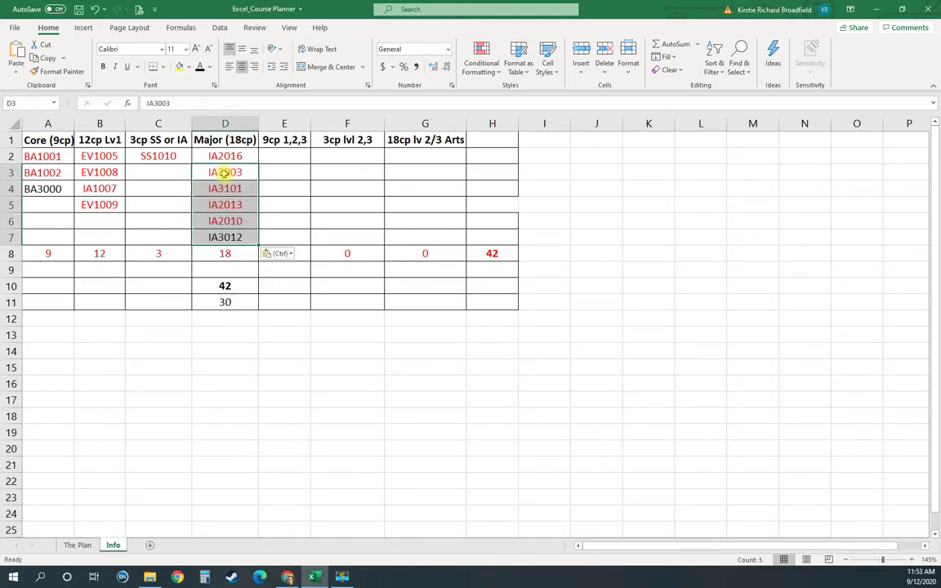
{"action": "left_click", "coordinate": [238, 253]}
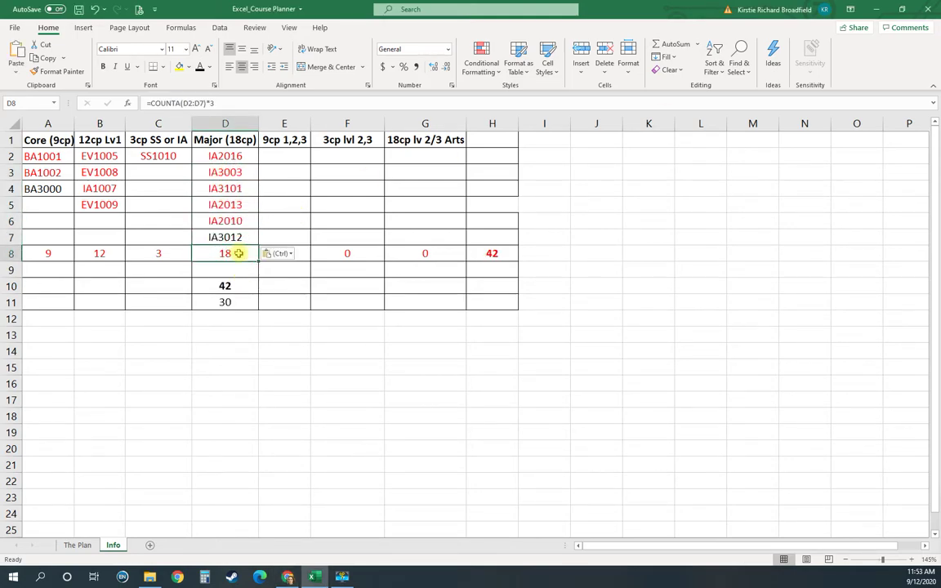
Paste the copied subject codes LA2902, AN3006 and CV1200 into E2:E4 of the 9cp 1,2,3 column.
{"action": "left_click", "coordinate": [294, 156]}
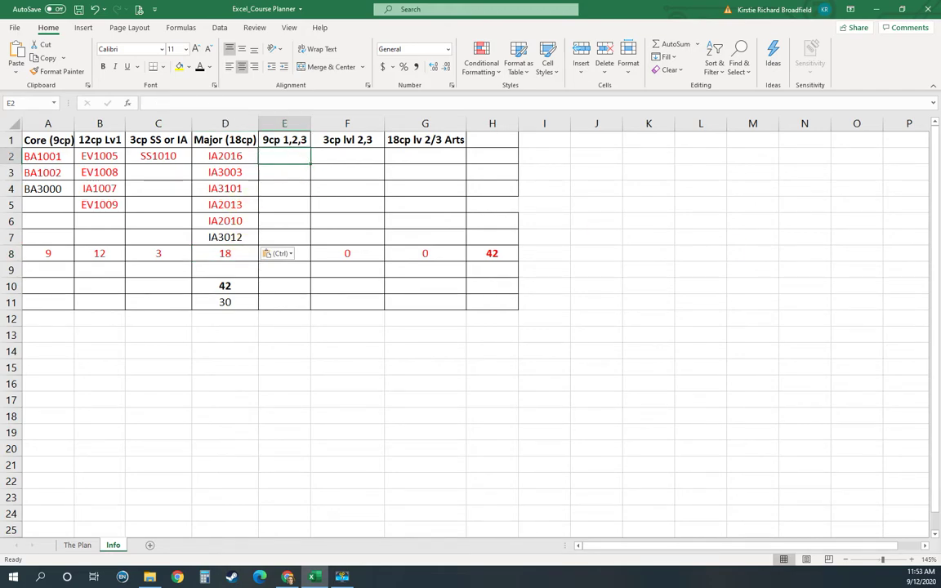
{"action": "left_click", "coordinate": [286, 577]}
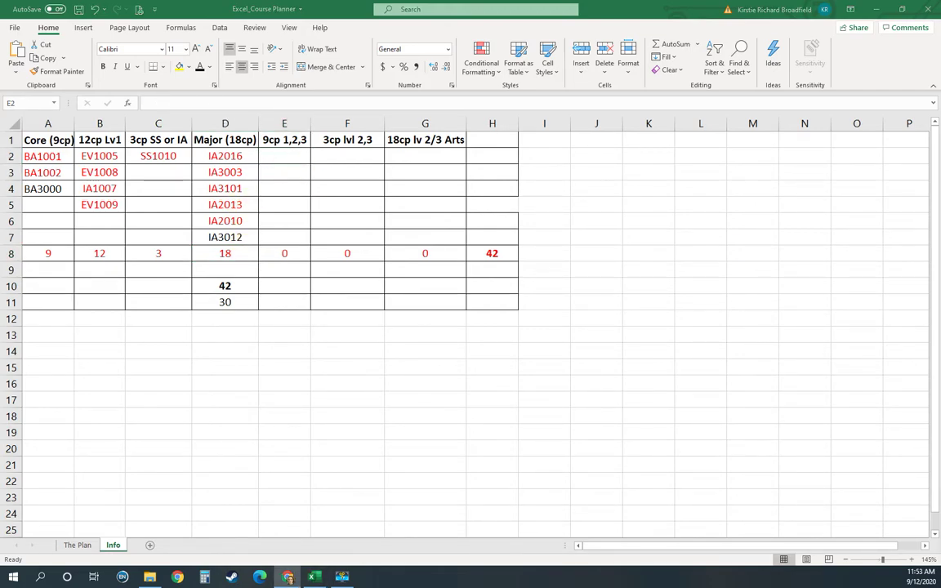
{"action": "left_click", "coordinate": [285, 154]}
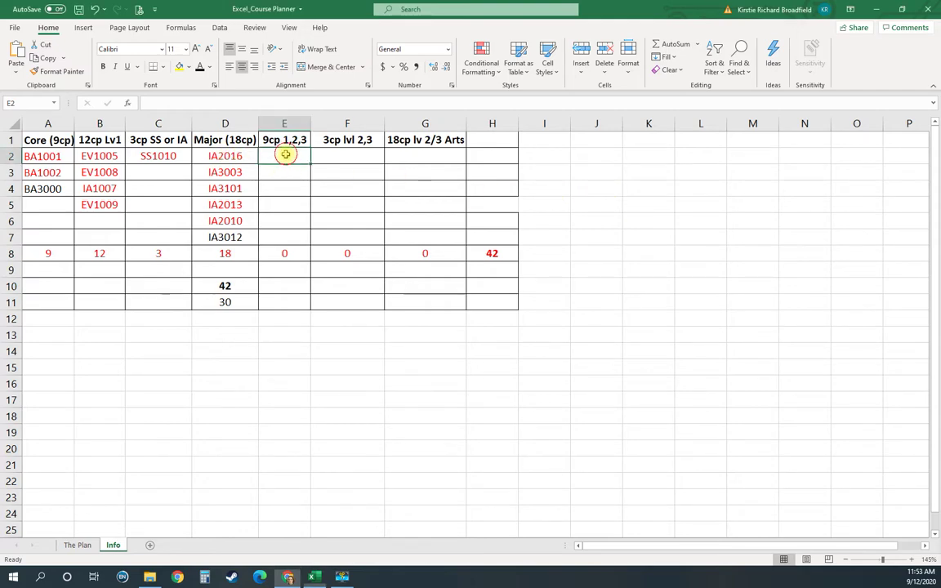
{"action": "type", "text": "LA2902 AN3006 CV1200"}
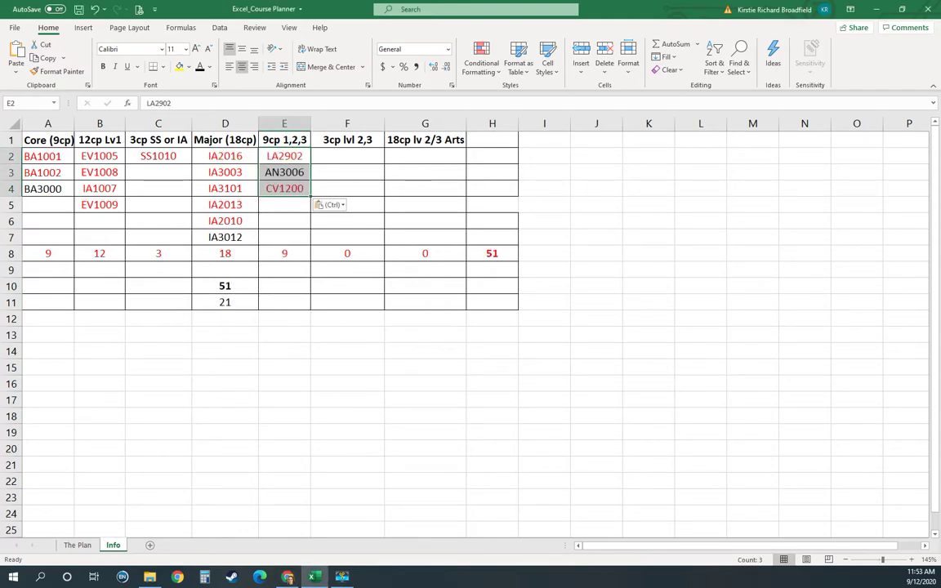
Paste the copied subject code EV3404 into F2 of the 3cp lvl 2,3 column.
{"action": "left_click", "coordinate": [286, 577]}
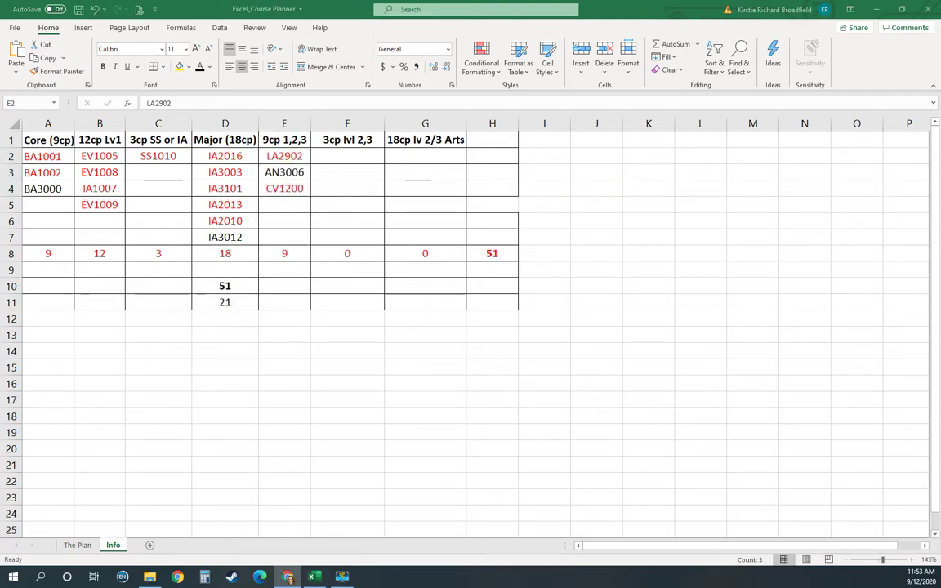
{"action": "left_click", "coordinate": [348, 156]}
{"action": "type", "text": "EV3404"}
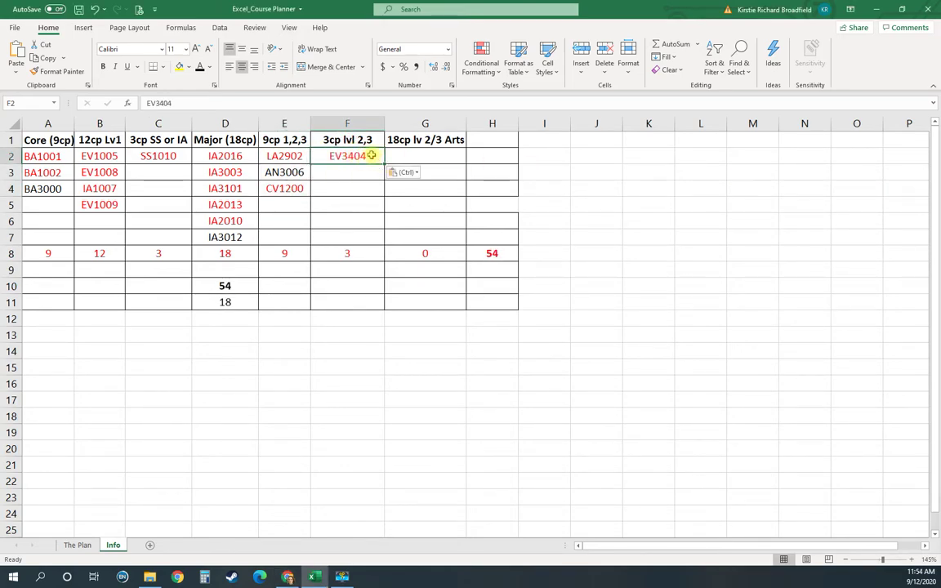
Paste the copied codes SY2005, WC2001, WS3027, AN2108, IA2017 and AN2004 into G2:G7 of the 18cp lv 2/3 Arts column.
{"action": "left_click", "coordinate": [424, 158]}
{"action": "left_click", "coordinate": [287, 577]}
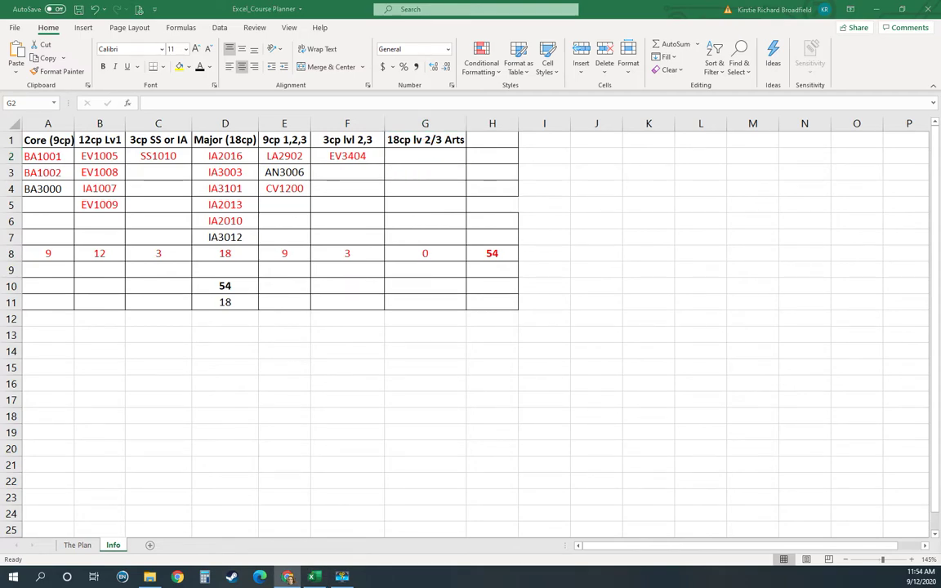
{"action": "left_click", "coordinate": [407, 158]}
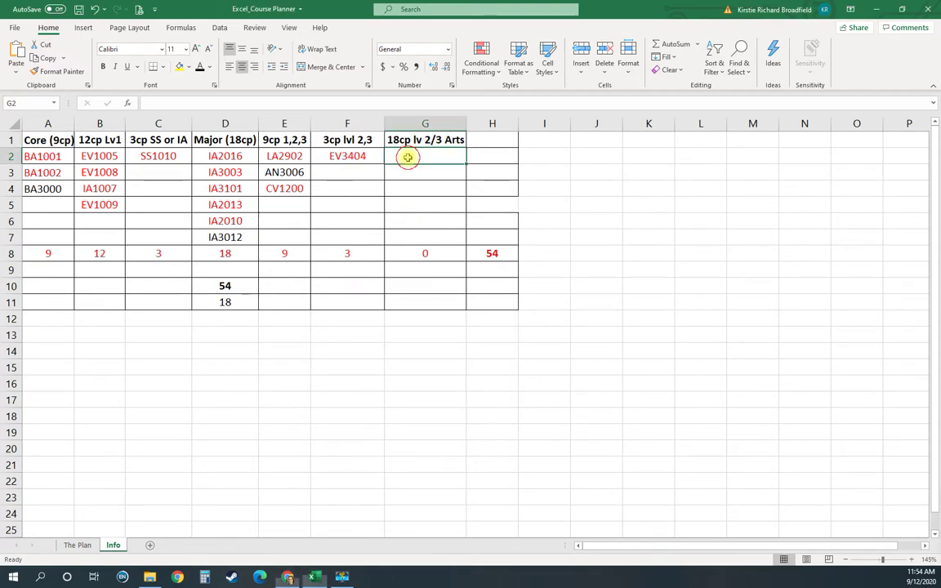
{"action": "type", "text": "SY2005 WC2001 WS3027 AN2108 IA2017 AN2004"}
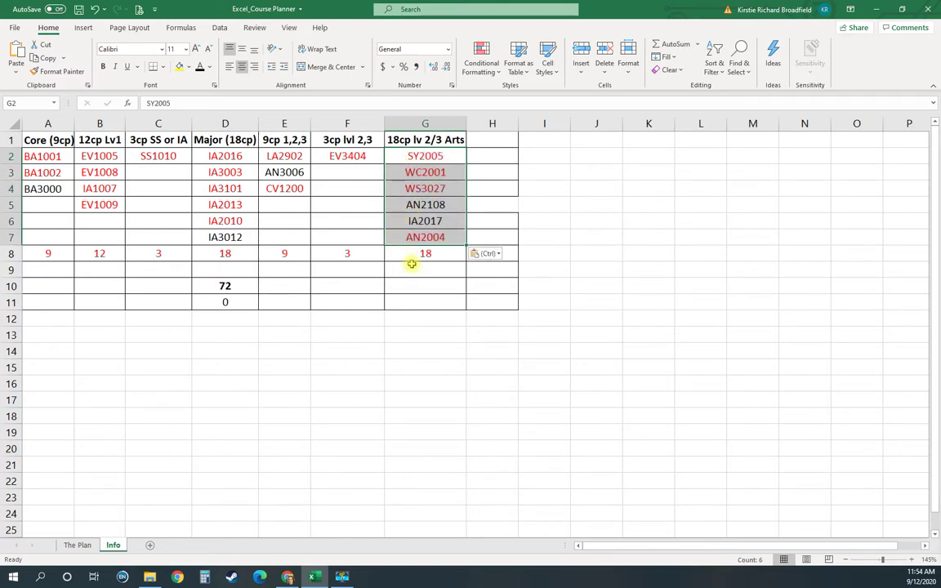
Check the total formula in D10 and clear the subject codes from G3:G7 of the 18cp lv 2/3 Arts column.
{"action": "left_click", "coordinate": [222, 285]}
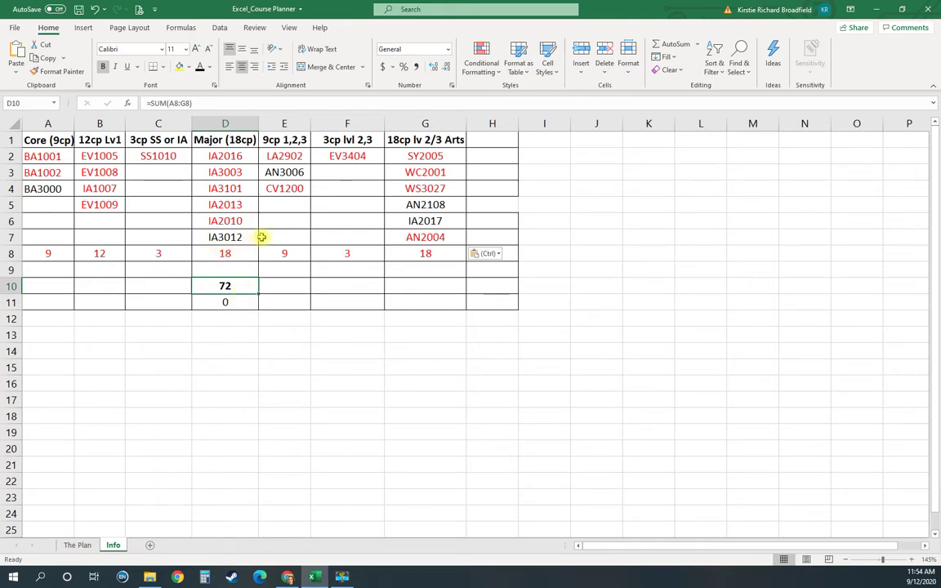
{"action": "left_click_drag", "start_coordinate": [431, 204], "coordinate": [425, 237]}
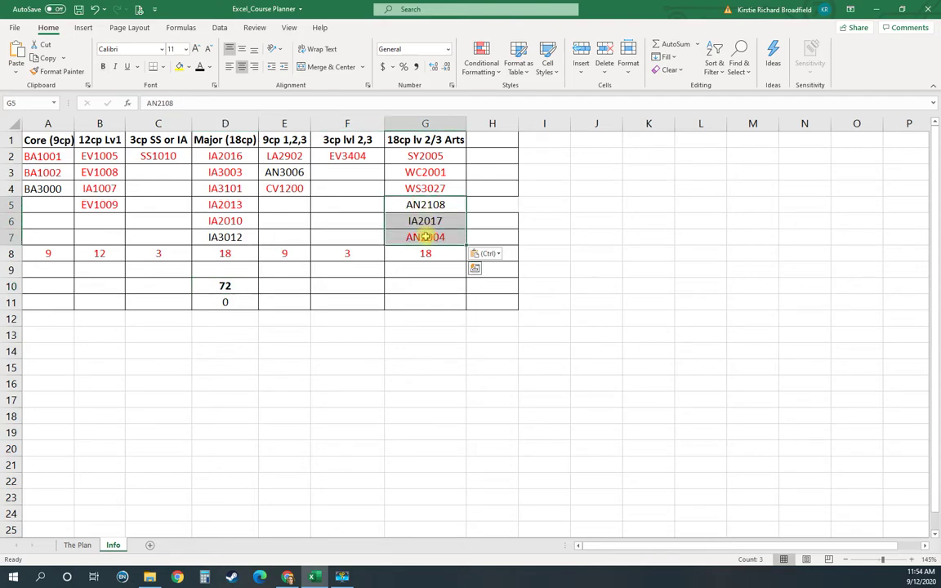
{"action": "key", "text": "Delete"}
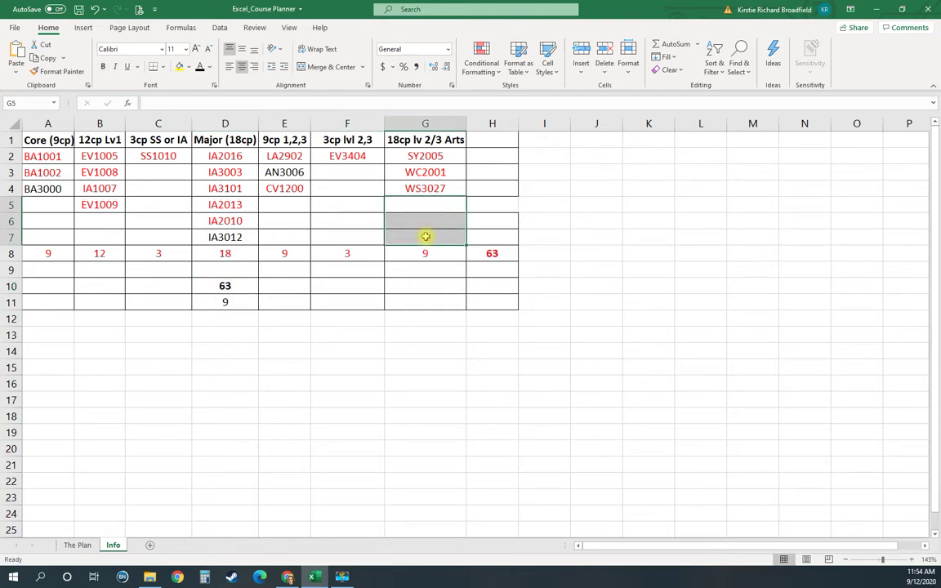
{"action": "left_click", "coordinate": [418, 190]}
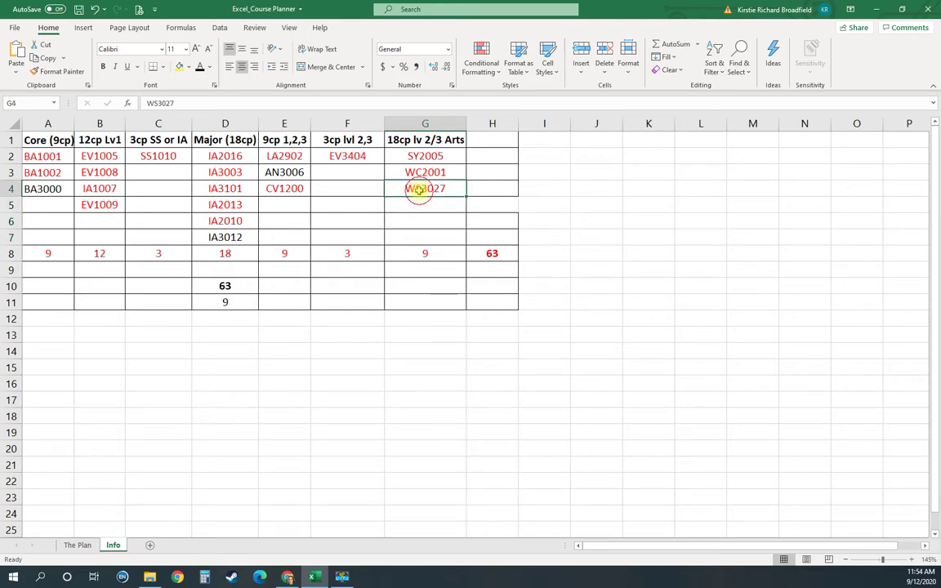
{"action": "key", "text": "Delete"}
{"action": "left_click", "coordinate": [395, 178]}
{"action": "key", "text": "Delete"}
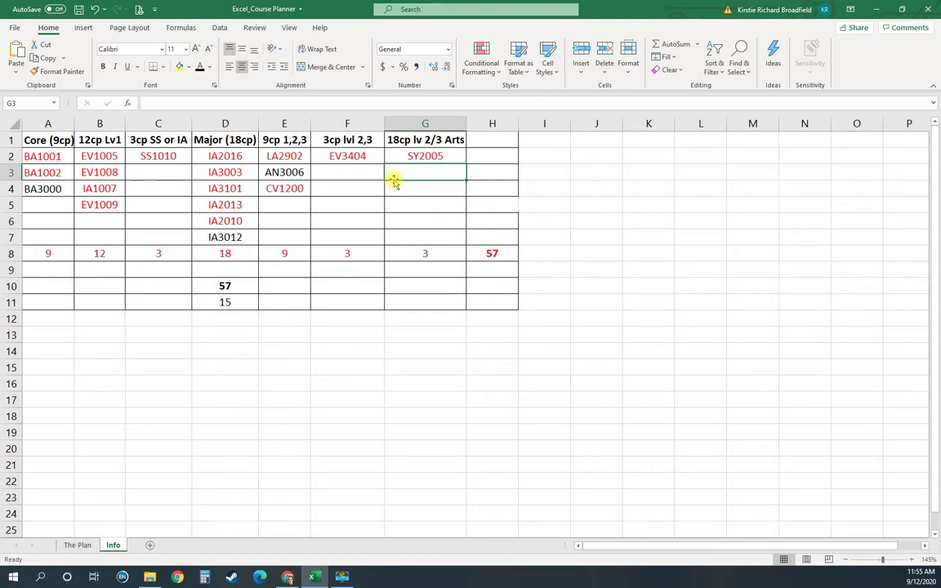
Paste WC2001, WS3027, AN2108, IA2017 and AN2004 back into G3:G7 of the 18cp lv 2/3 Arts column.
{"action": "key", "text": "alt+Tab"}
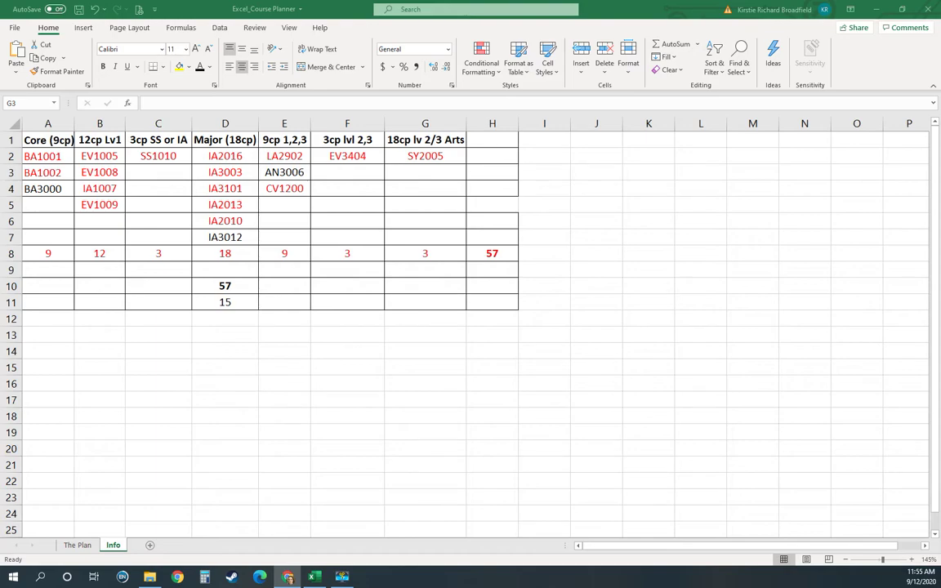
{"action": "left_click", "coordinate": [412, 176]}
{"action": "type", "text": "WC2001 WS3027 AN2108 IA2017 AN2004"}
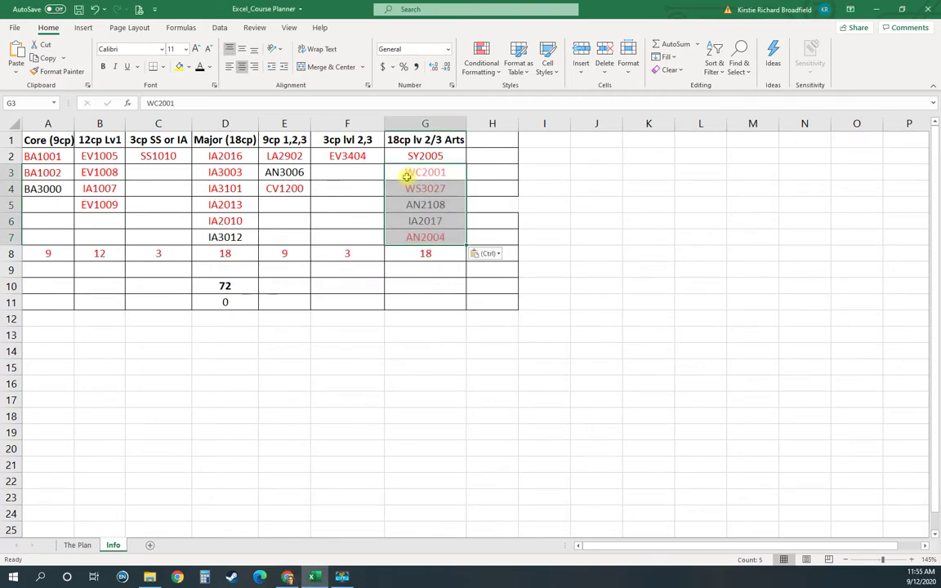
{"action": "left_click", "coordinate": [413, 239]}
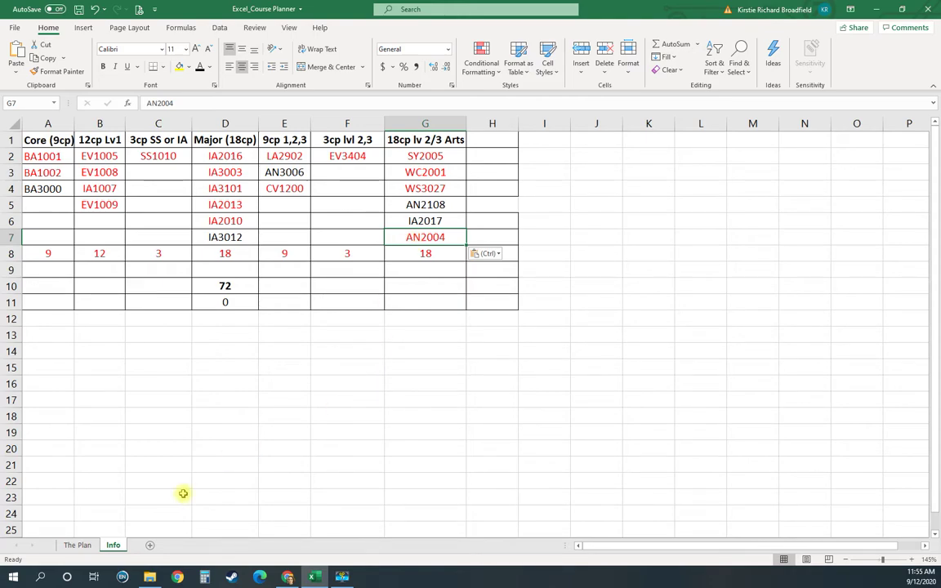
On The Plan sheet, fill row 4 of Year 1 Teaching Period 1 with subject IA1007, status Complete, 3 points and grade D.
{"action": "left_click", "coordinate": [86, 546]}
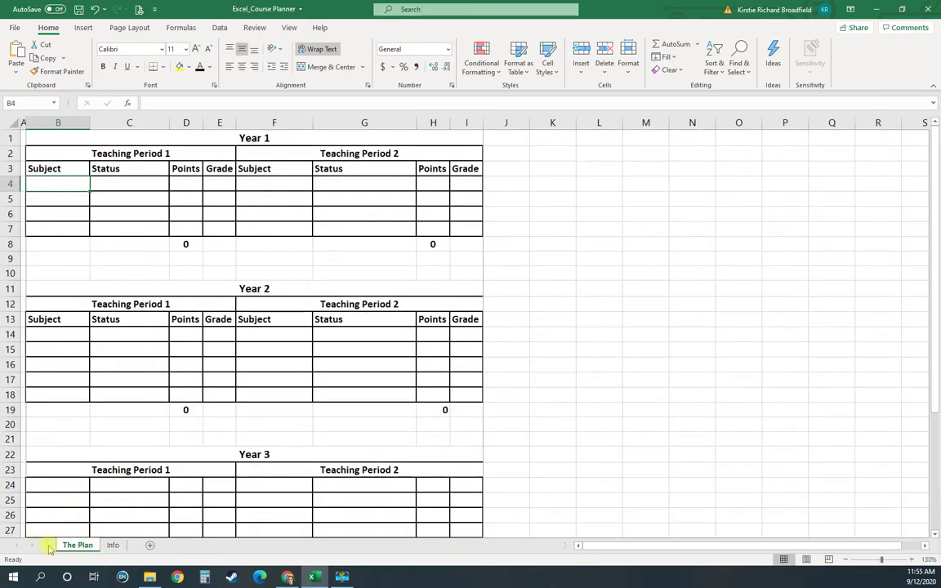
{"action": "left_click", "coordinate": [115, 545]}
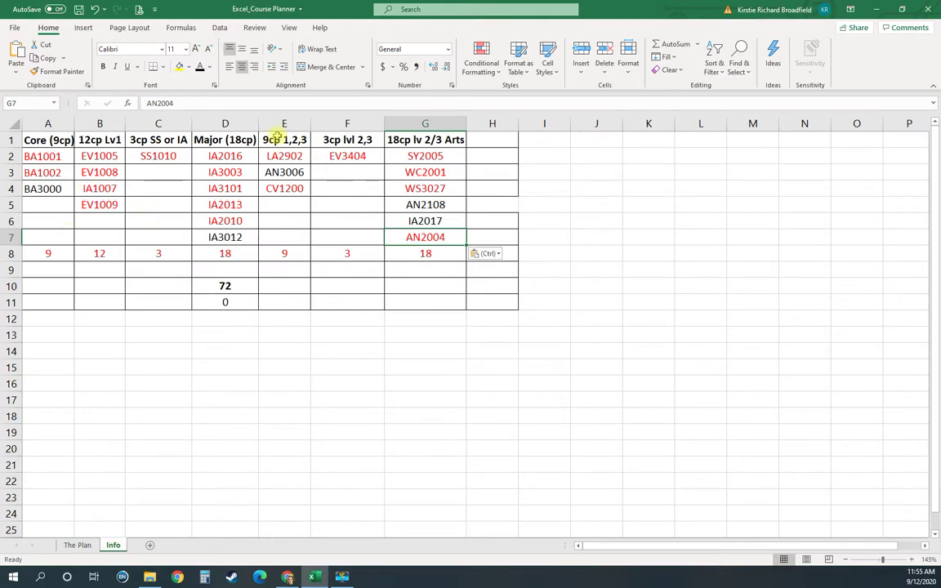
{"action": "left_click", "coordinate": [79, 544]}
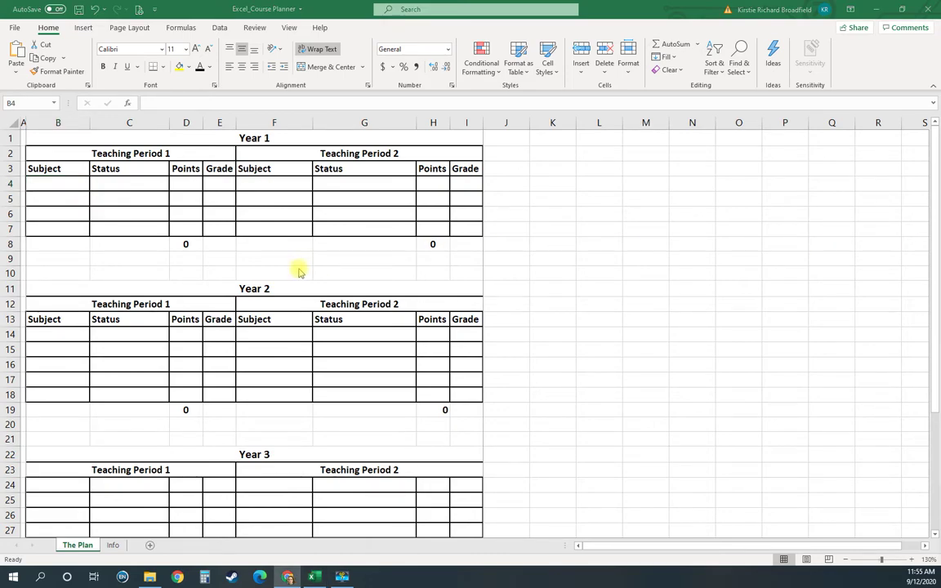
{"action": "left_click", "coordinate": [48, 182]}
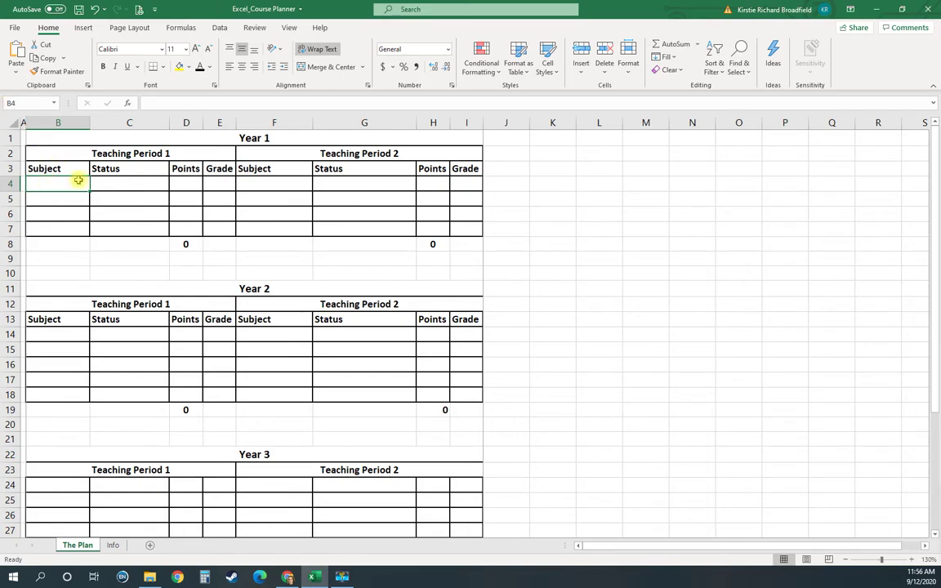
{"action": "type", "text": "IA"}
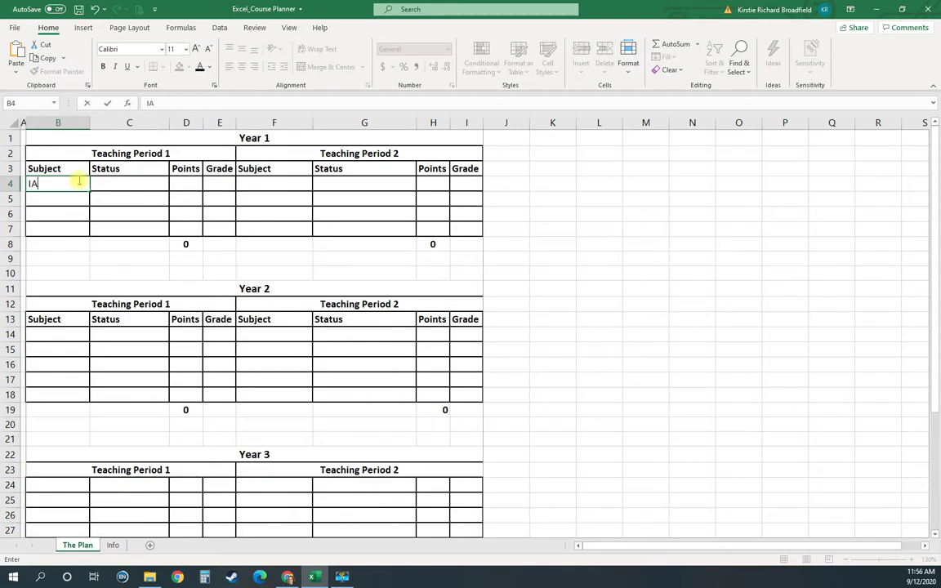
{"action": "type", "text": "1007"}
{"action": "key", "text": "Tab"}
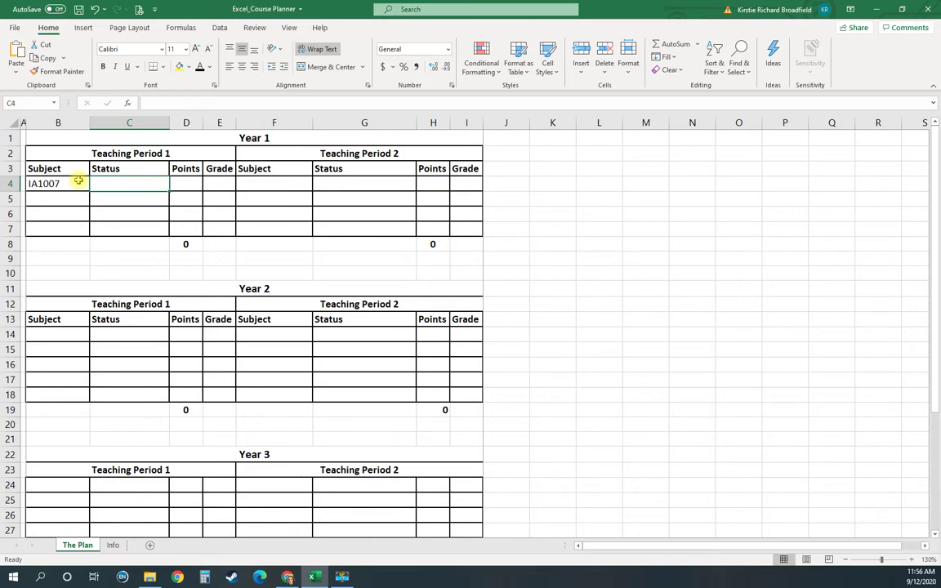
{"action": "type", "text": "Complete"}
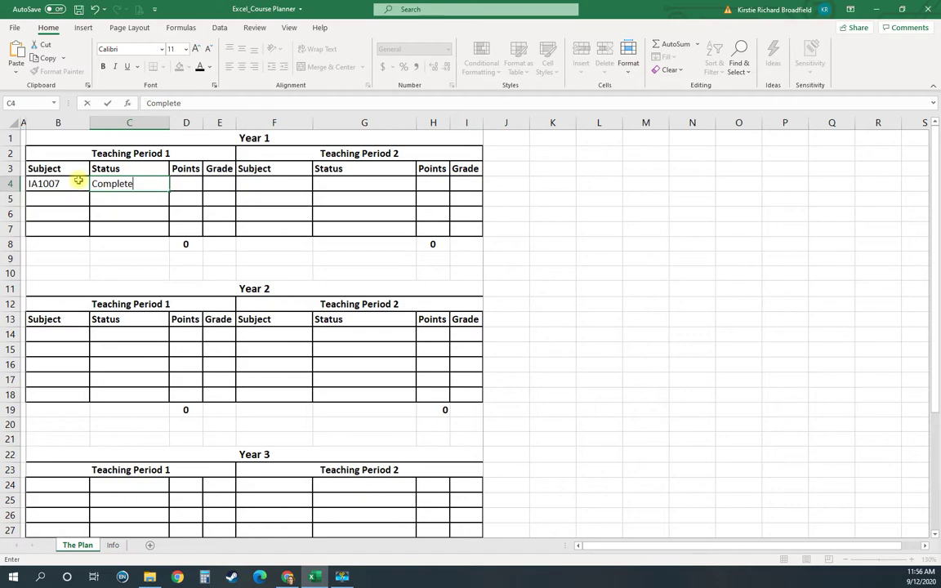
{"action": "key", "text": "Tab"}
{"action": "type", "text": "3"}
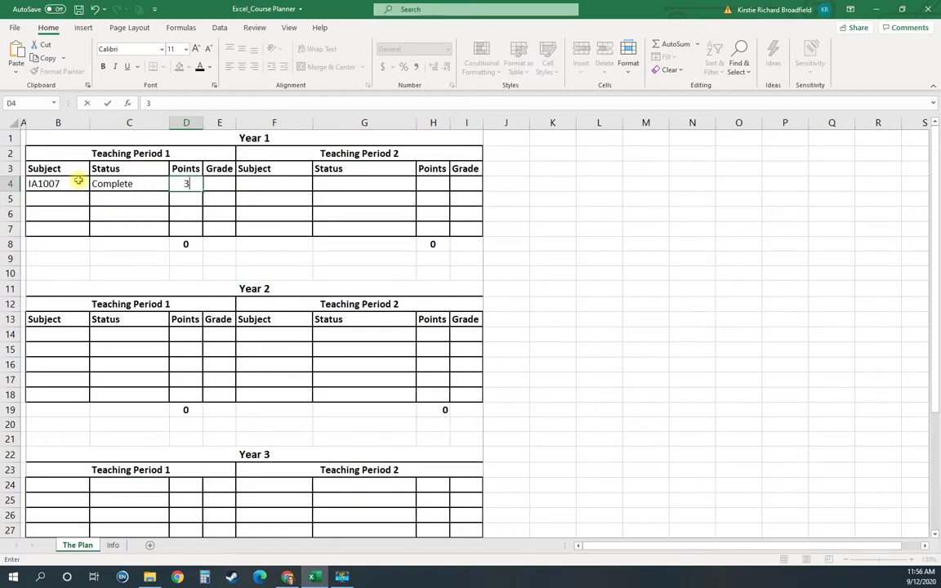
{"action": "key", "text": "Tab"}
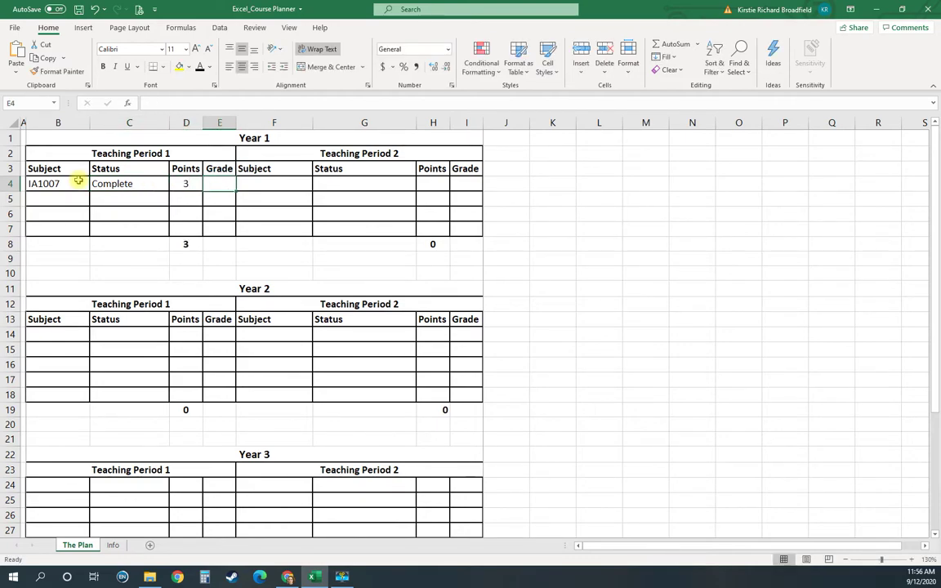
{"action": "type", "text": "D"}
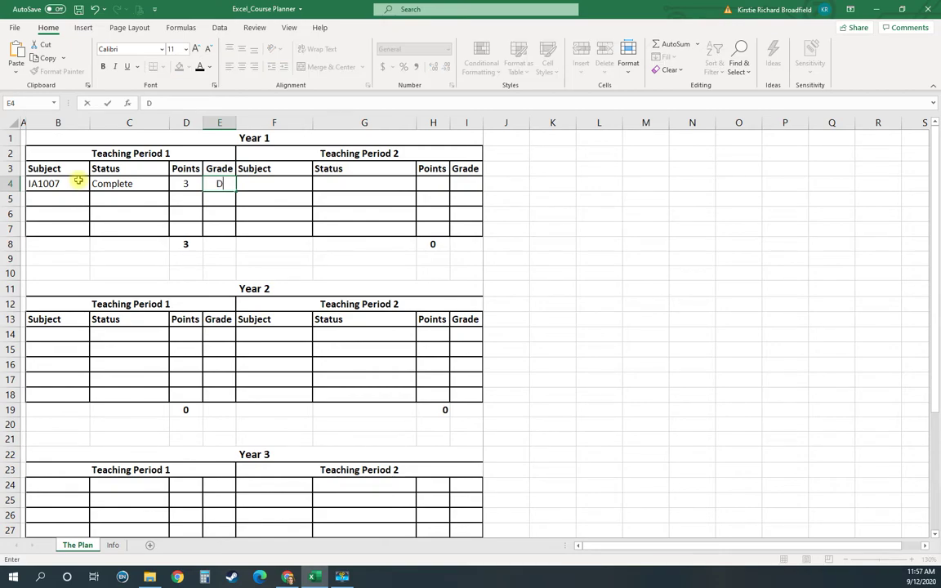
{"action": "key", "text": "Return"}
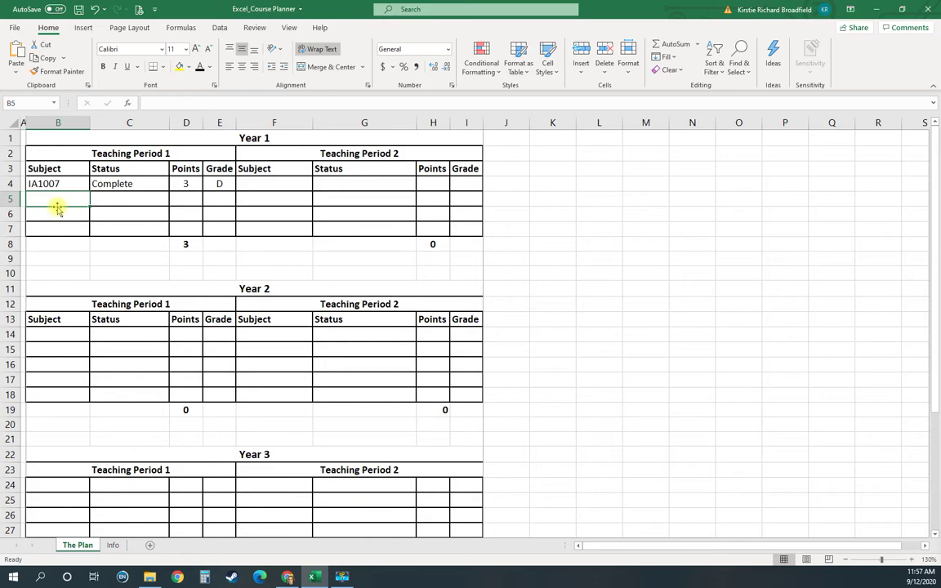
Enter subject SS1010 in B5 and check its entry under 3cp SS or IA on the Info sheet.
{"action": "type", "text": "SS1010"}
{"action": "key", "text": "Tab"}
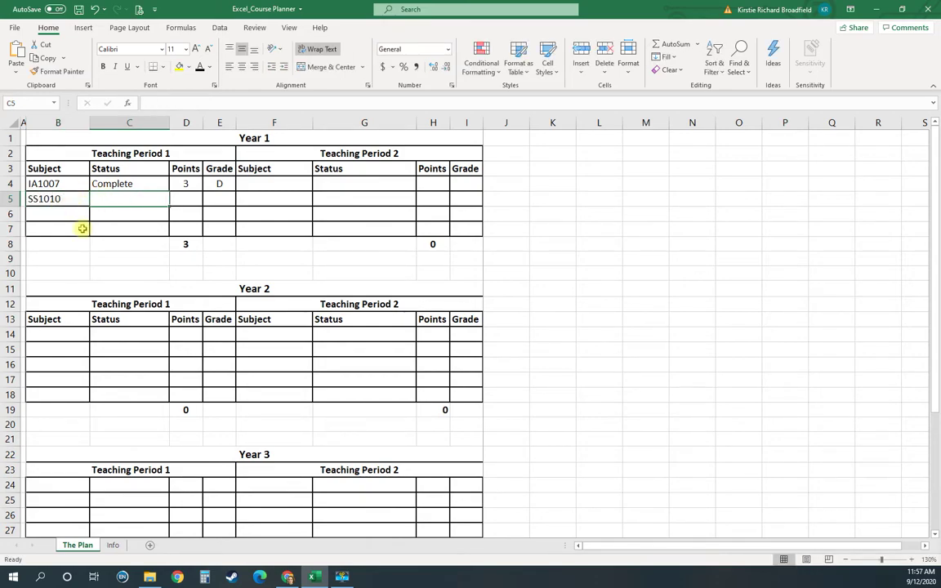
{"action": "left_click", "coordinate": [112, 545]}
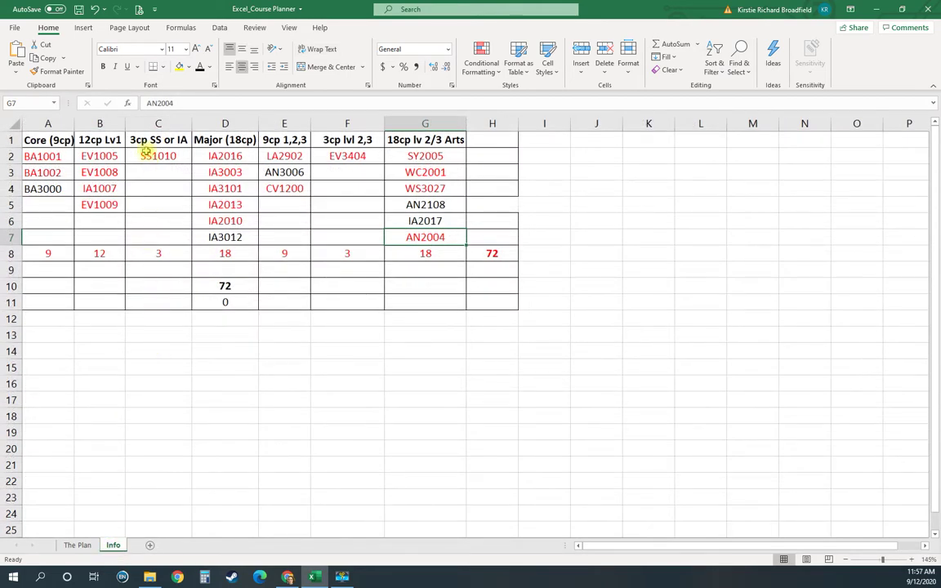
{"action": "left_click_drag", "start_coordinate": [137, 139], "coordinate": [140, 153]}
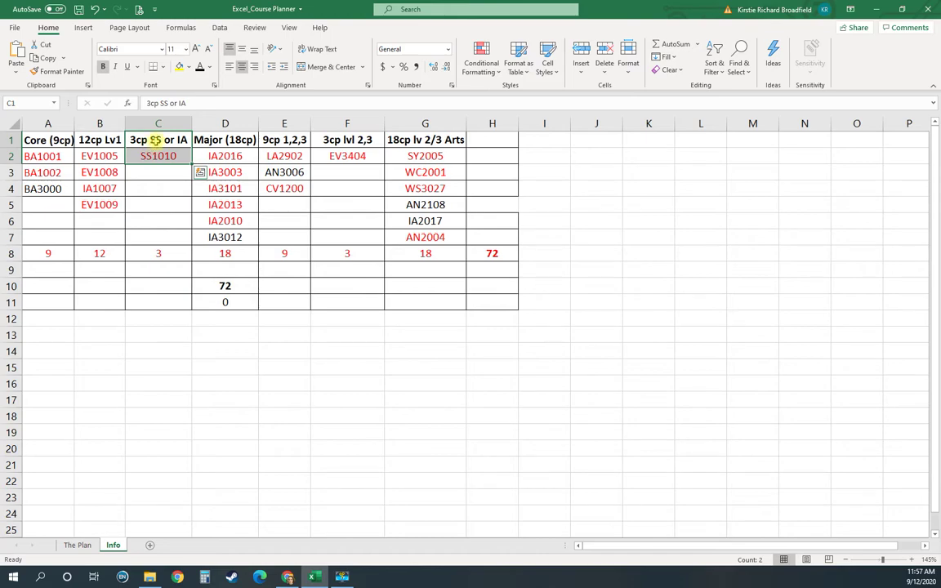
{"action": "left_click", "coordinate": [151, 140]}
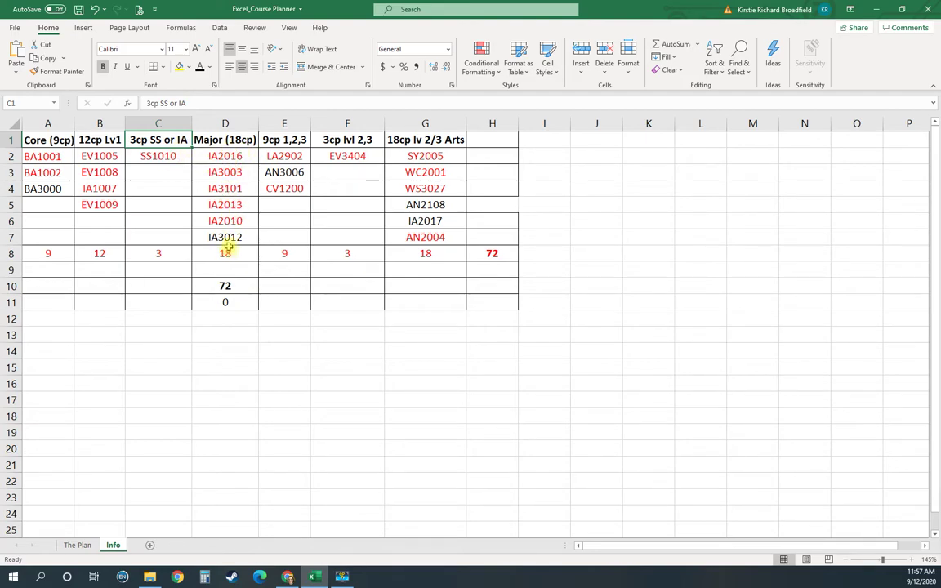
{"action": "left_click", "coordinate": [167, 157]}
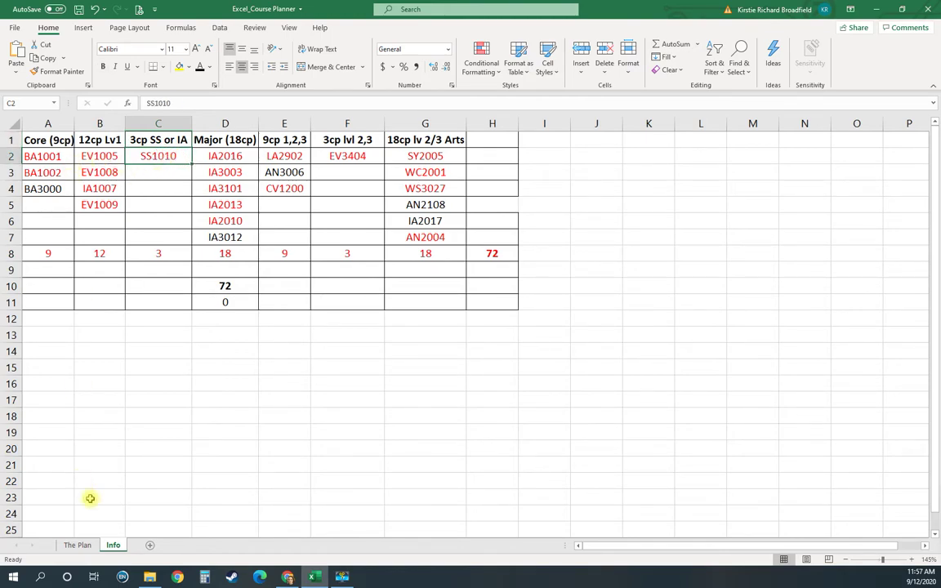
Back on The Plan sheet, set SS1010's status to Complete, its points to 3 and its grade to C.
{"action": "left_click", "coordinate": [79, 546]}
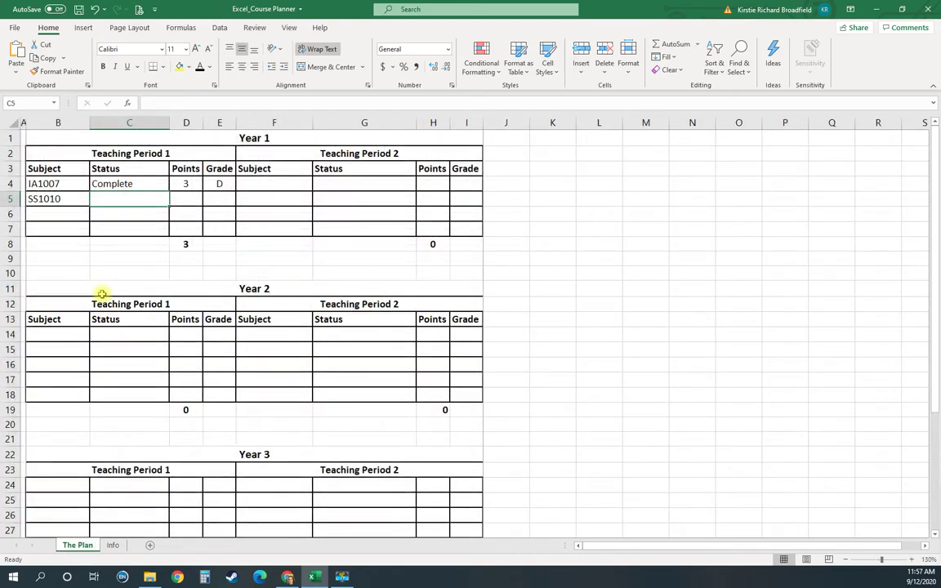
{"action": "type", "text": "Complete"}
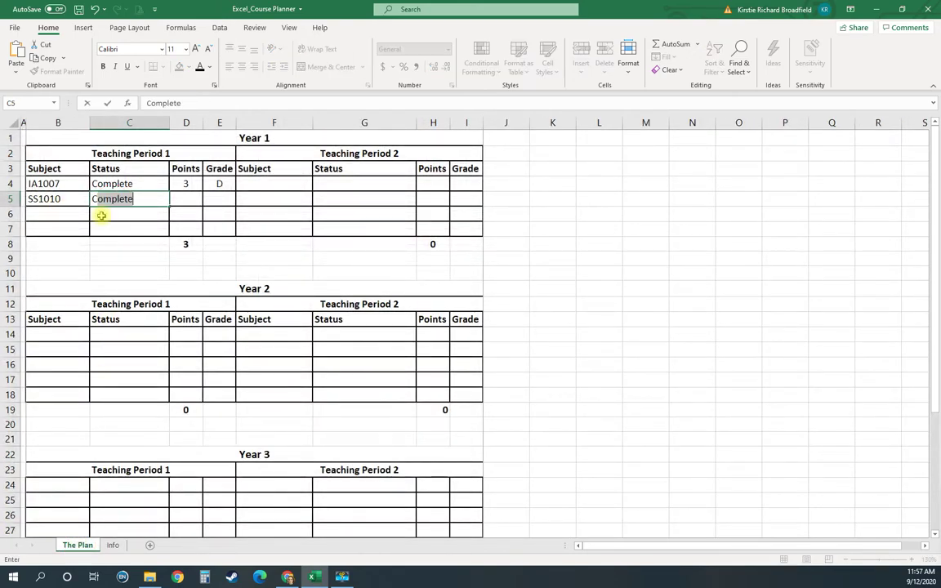
{"action": "key", "text": "Tab"}
{"action": "type", "text": "3"}
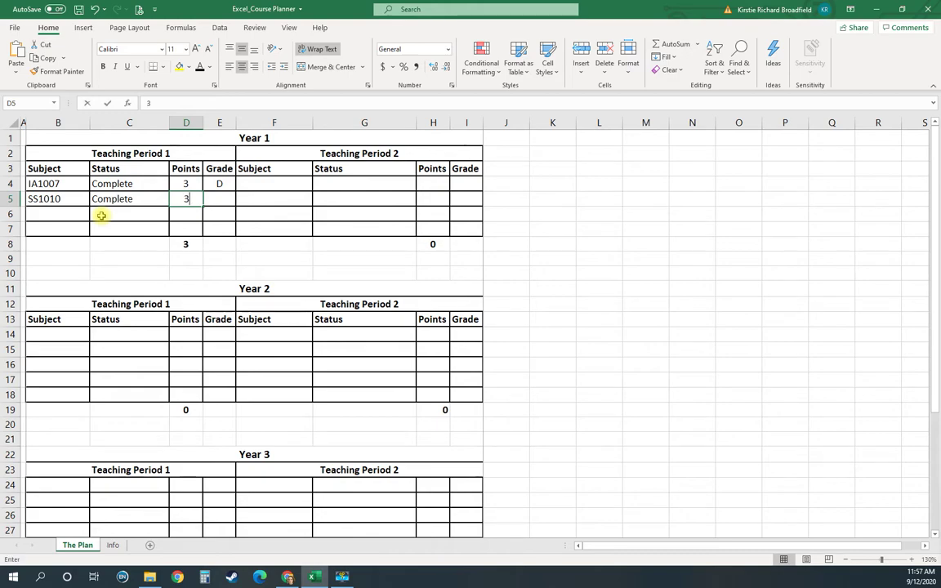
{"action": "key", "text": "Tab"}
{"action": "type", "text": "C"}
{"action": "key", "text": "Return"}
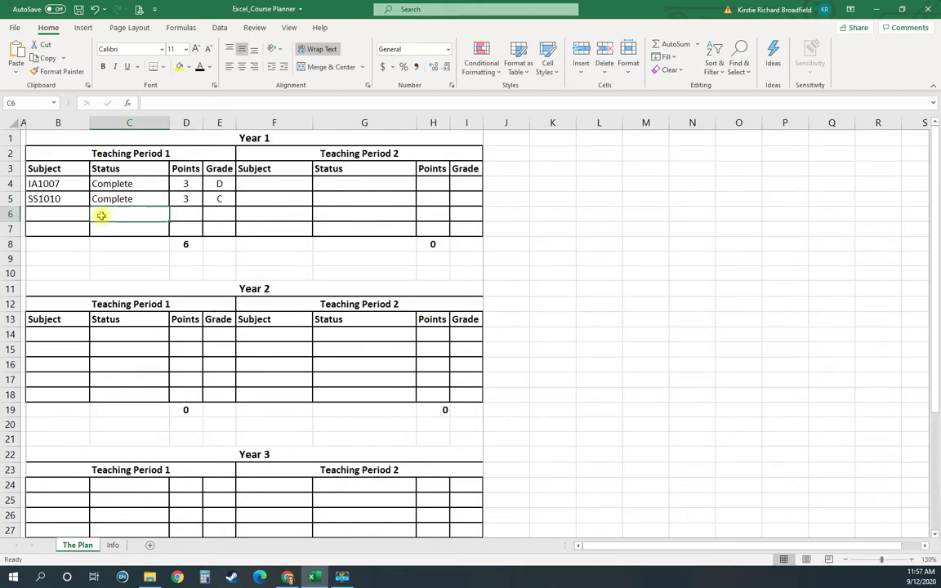
Fill row 6 of Year 1 Teaching Period 1 with subject EV1009, status Complete, 3 points and grade D.
{"action": "key", "text": "Home"}
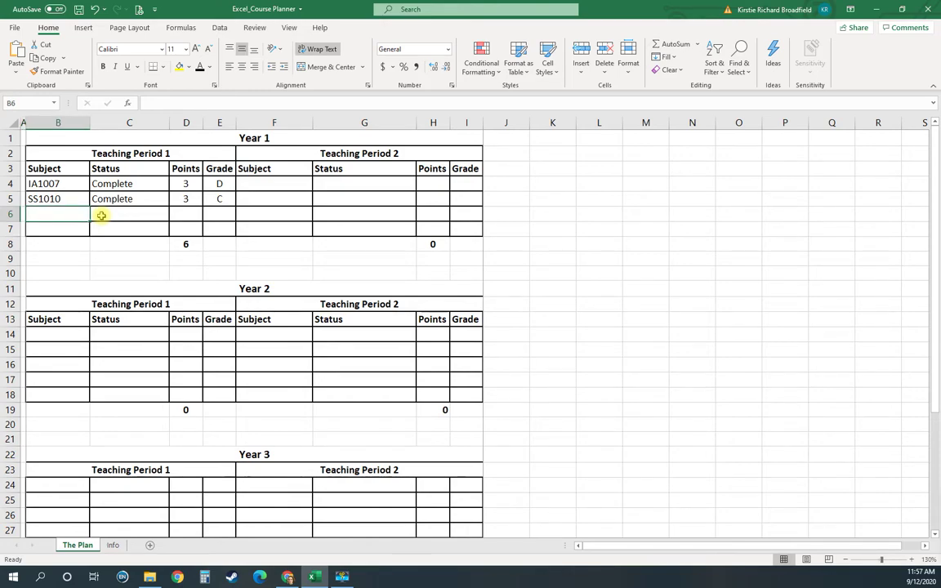
{"action": "type", "text": "EV1009"}
{"action": "key", "text": "Tab"}
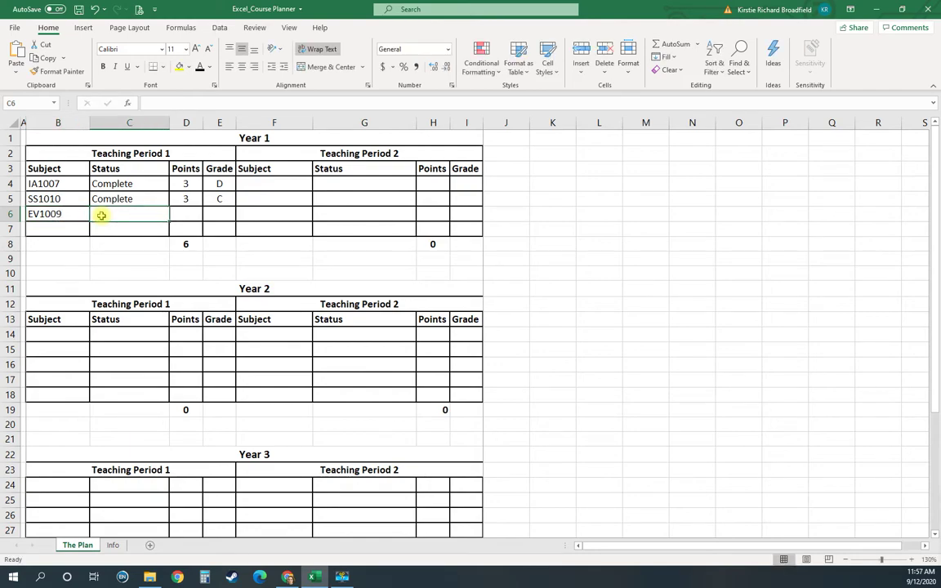
{"action": "type", "text": "Complete"}
{"action": "key", "text": "Tab"}
{"action": "type", "text": "3"}
{"action": "key", "text": "Tab"}
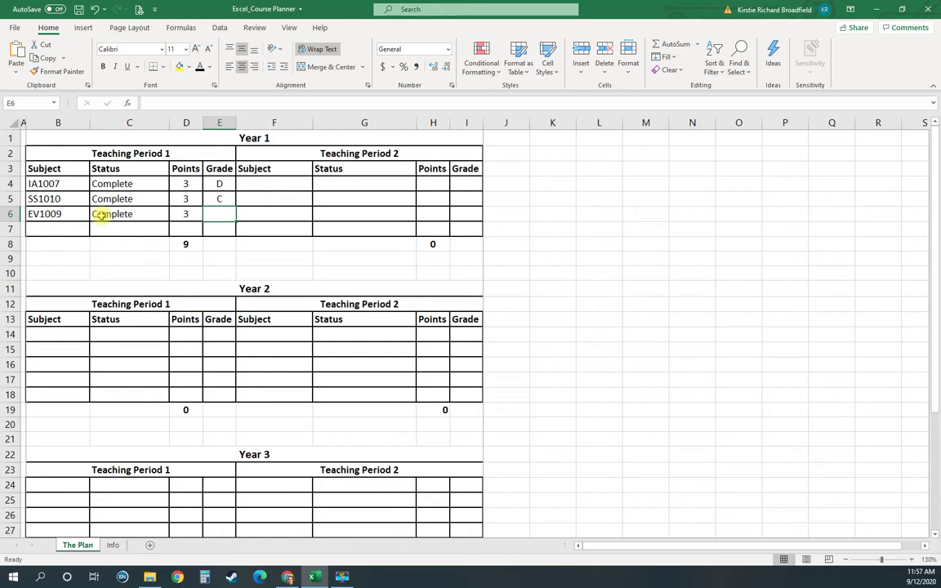
{"action": "type", "text": "D"}
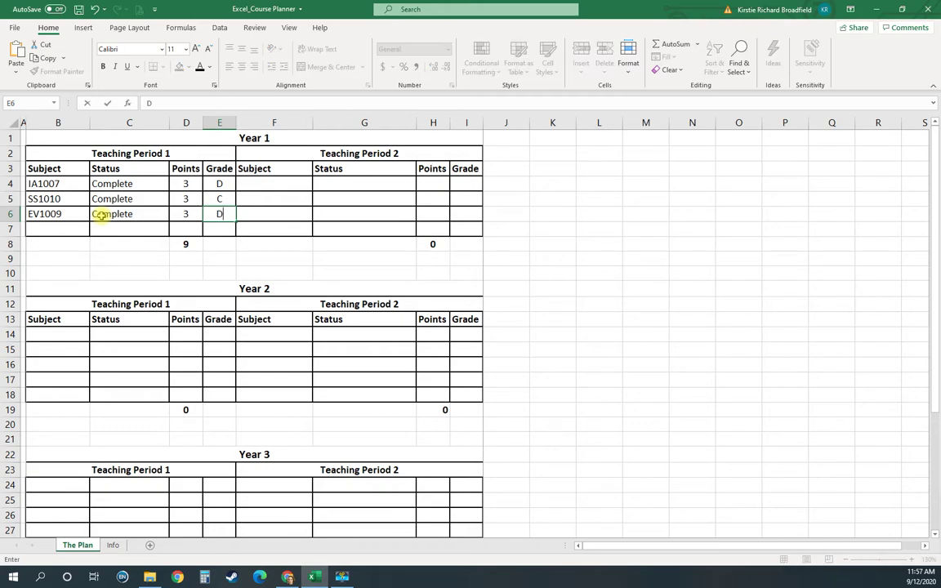
{"action": "key", "text": "Tab"}
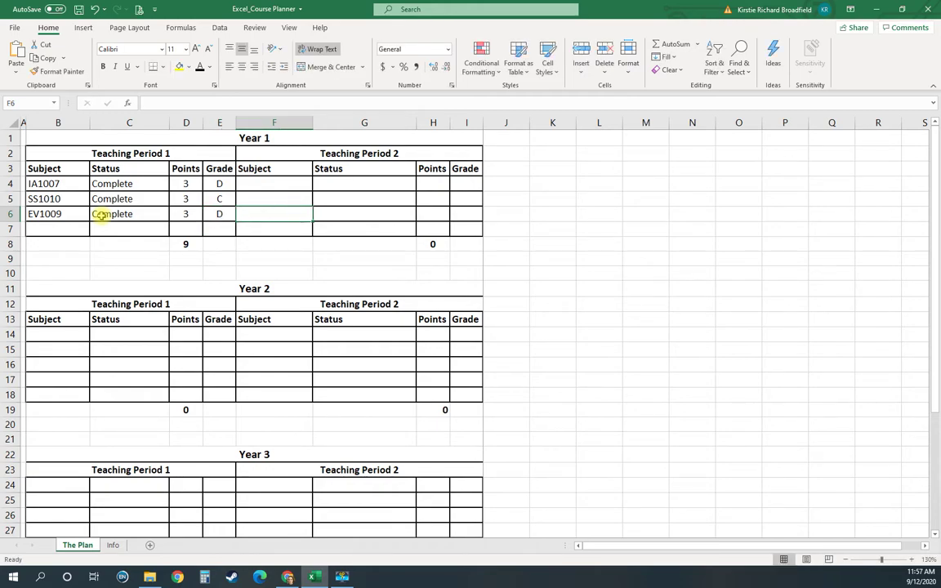
Fill row 4 of Year 1 Teaching Period 2 with subject EV1008, status Complete, 3 points and grade HD.
{"action": "left_click", "coordinate": [259, 185]}
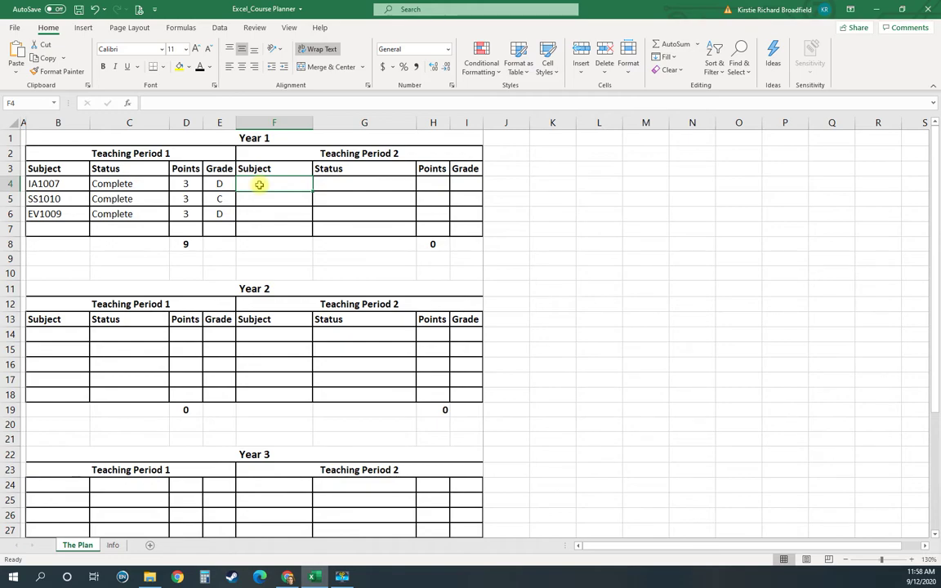
{"action": "type", "text": "EV100988"}
{"action": "key", "text": "Tab"}
{"action": "type", "text": "Complete"}
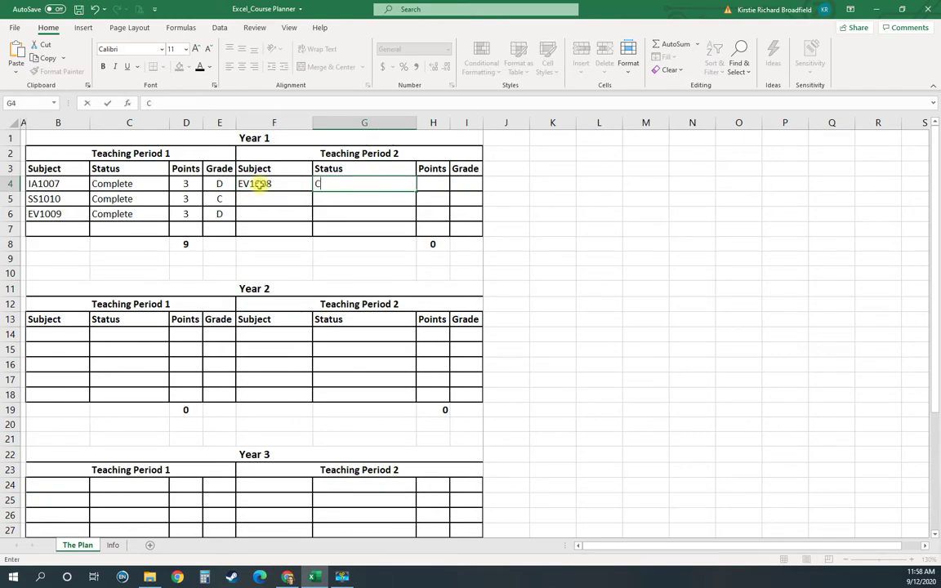
{"action": "key", "text": "ctrl+Return"}
{"action": "key", "text": "Tab"}
{"action": "type", "text": "3"}
{"action": "key", "text": "Tab"}
{"action": "type", "text": "HD"}
{"action": "key", "text": "Return"}
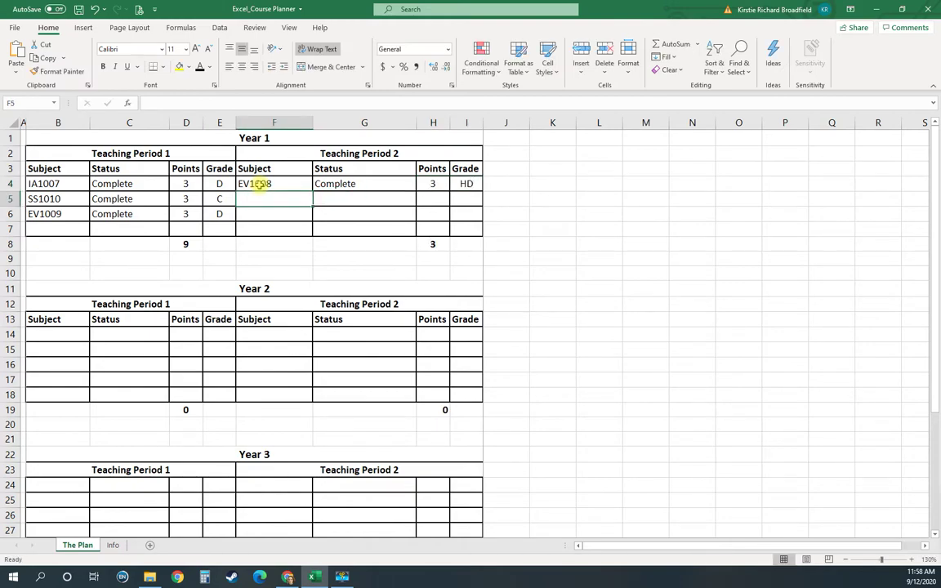
Fill row 5 of Year 1 Teaching Period 2 with subject EV3404, status Complete, 3 points and grade D.
{"action": "type", "text": "EV3404"}
{"action": "key", "text": "Tab"}
{"action": "type", "text": "Complete"}
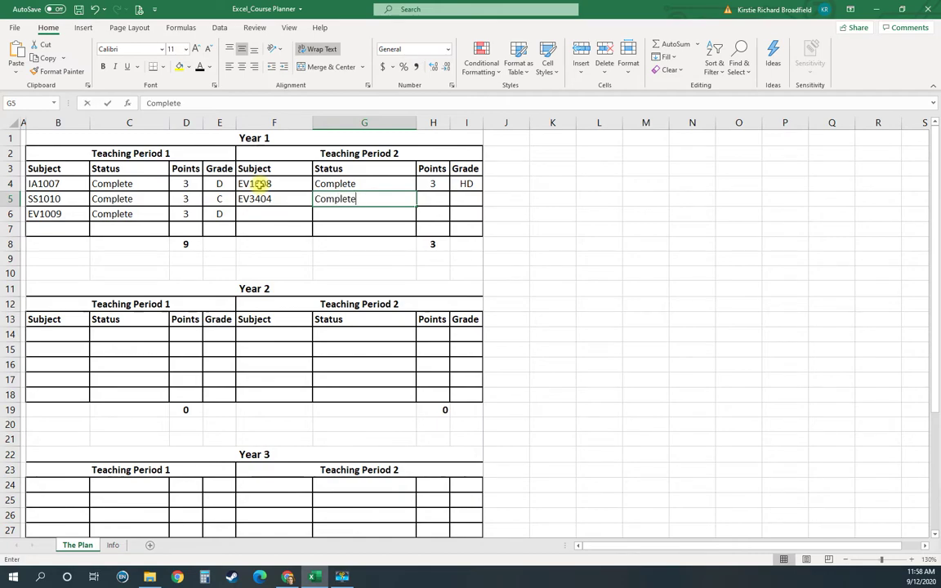
{"action": "key", "text": "Tab"}
{"action": "type", "text": "3"}
{"action": "key", "text": "Tab"}
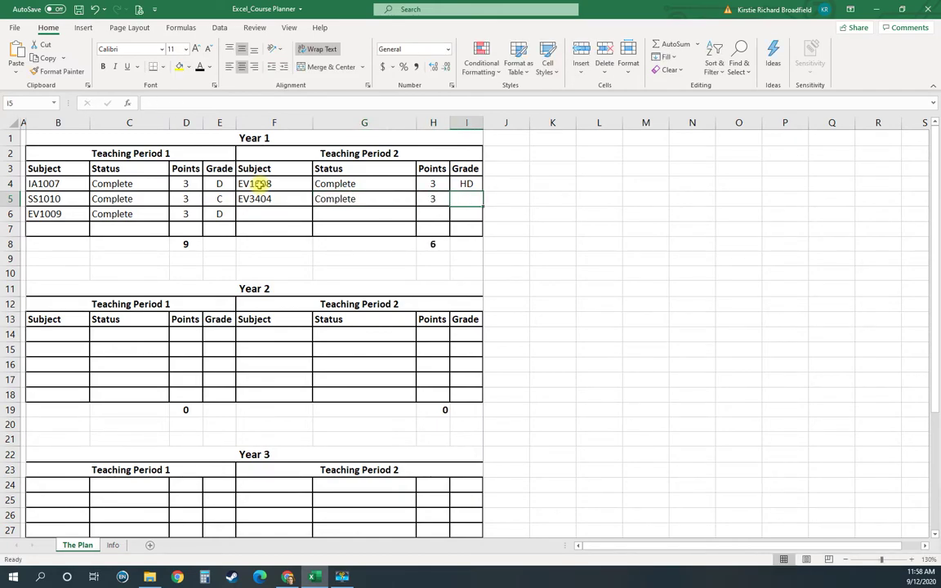
{"action": "type", "text": "D"}
{"action": "key", "text": "Return"}
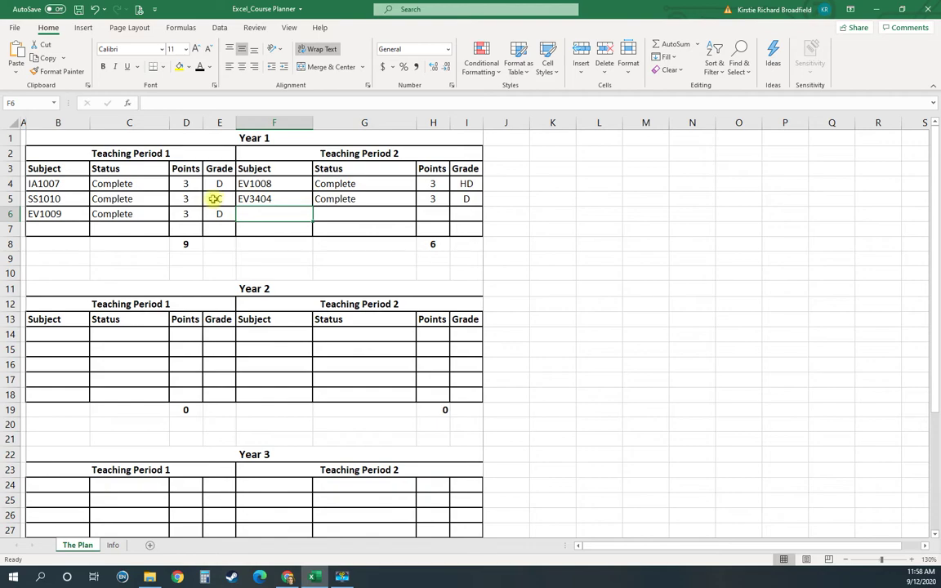
Review the EV1008 and EV3404 rows and the Year 1 points total formulas in D8 and H8.
{"action": "left_click_drag", "start_coordinate": [277, 199], "coordinate": [462, 199]}
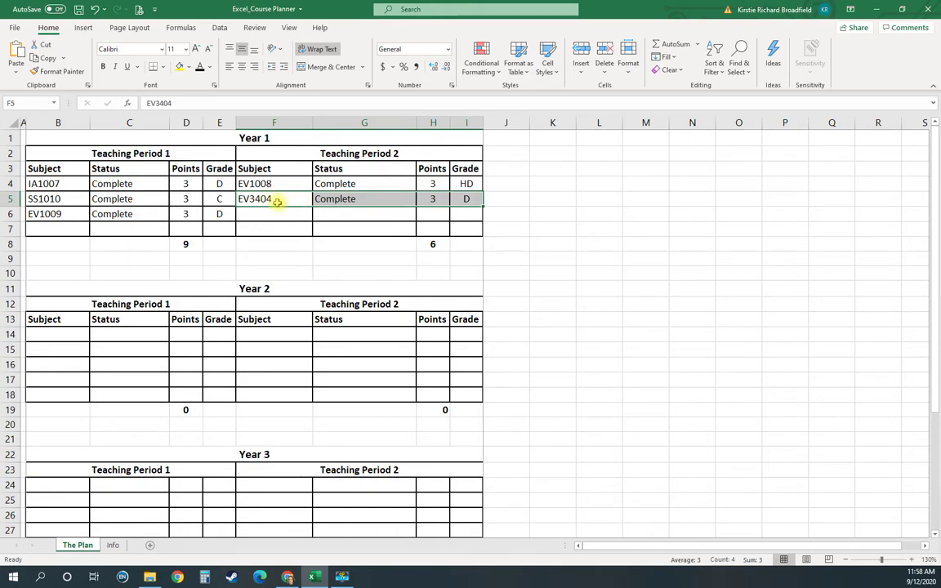
{"action": "left_click", "coordinate": [277, 202]}
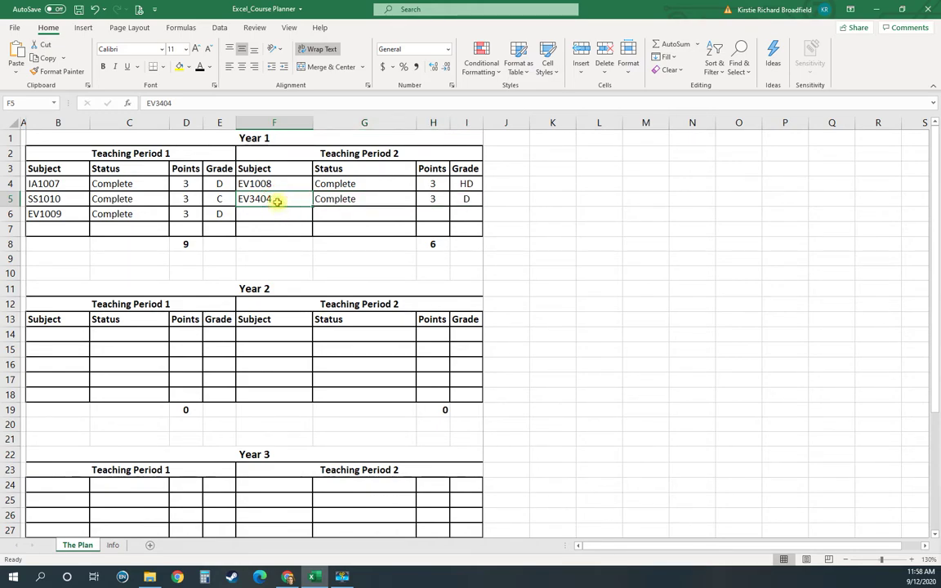
{"action": "left_click_drag", "start_coordinate": [282, 185], "coordinate": [466, 184]}
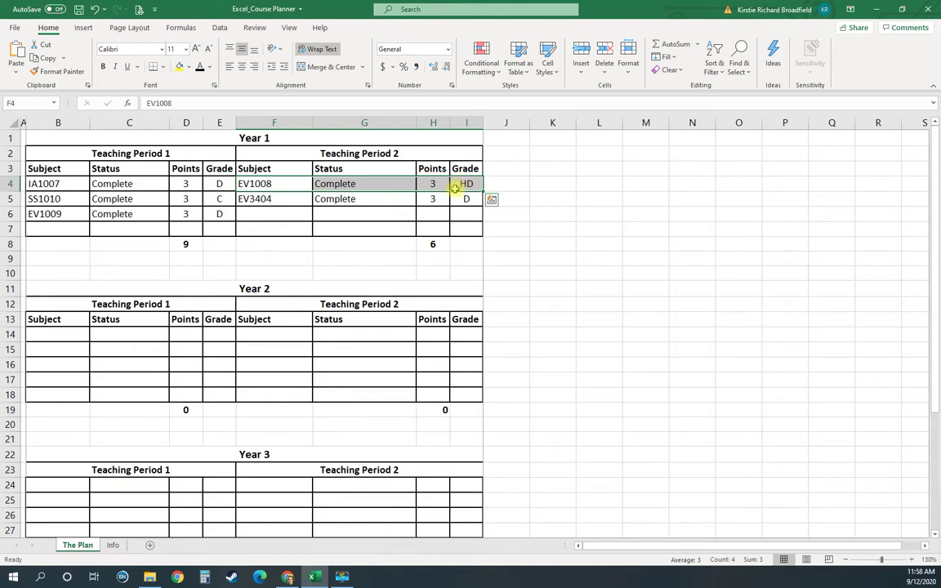
{"action": "left_click", "coordinate": [293, 200]}
{"action": "left_click_drag", "start_coordinate": [292, 200], "coordinate": [462, 199]}
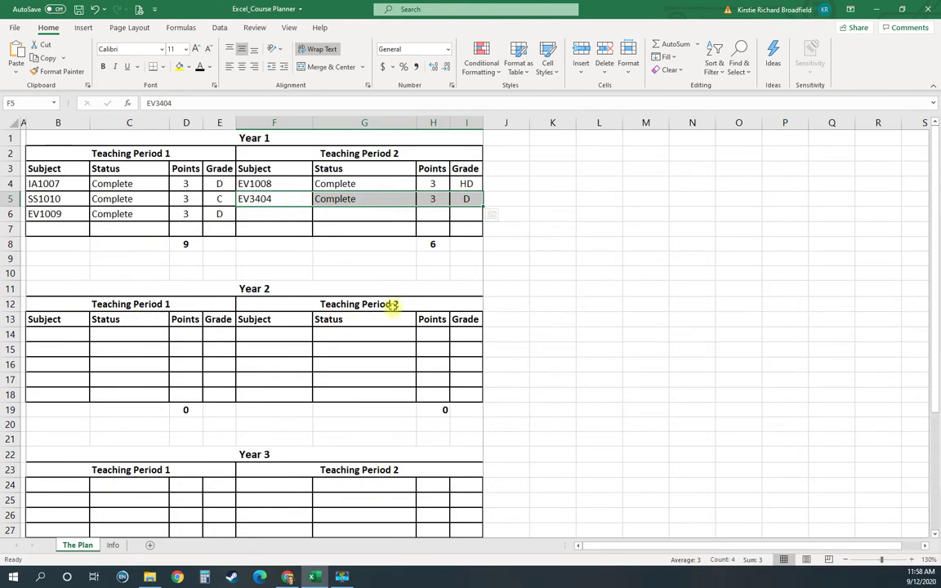
{"action": "left_click", "coordinate": [432, 244]}
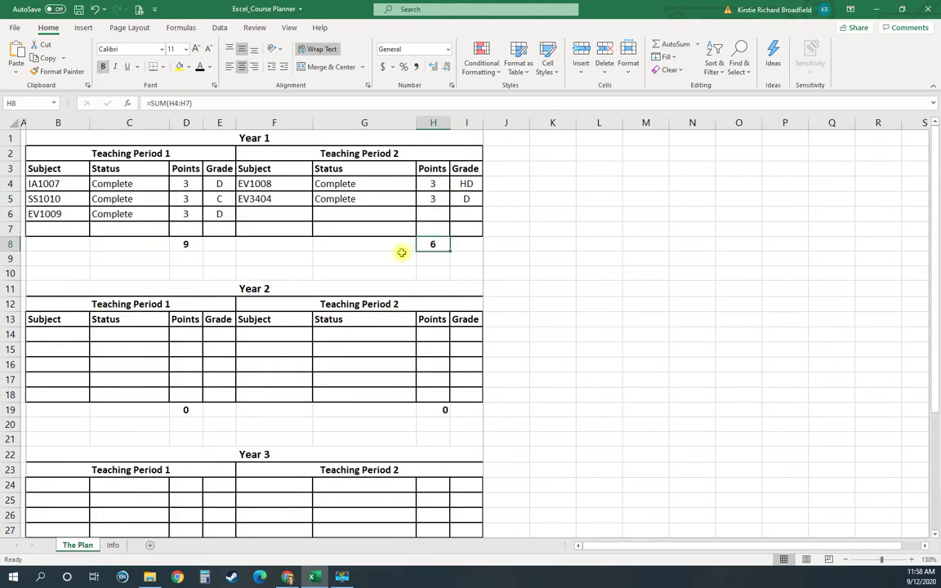
{"action": "left_click", "coordinate": [186, 245]}
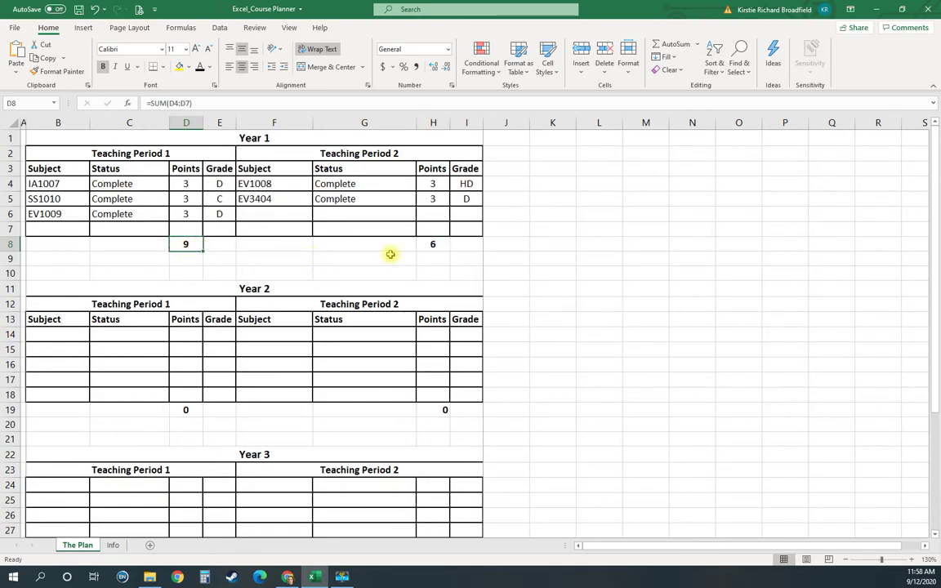
{"action": "left_click", "coordinate": [435, 242]}
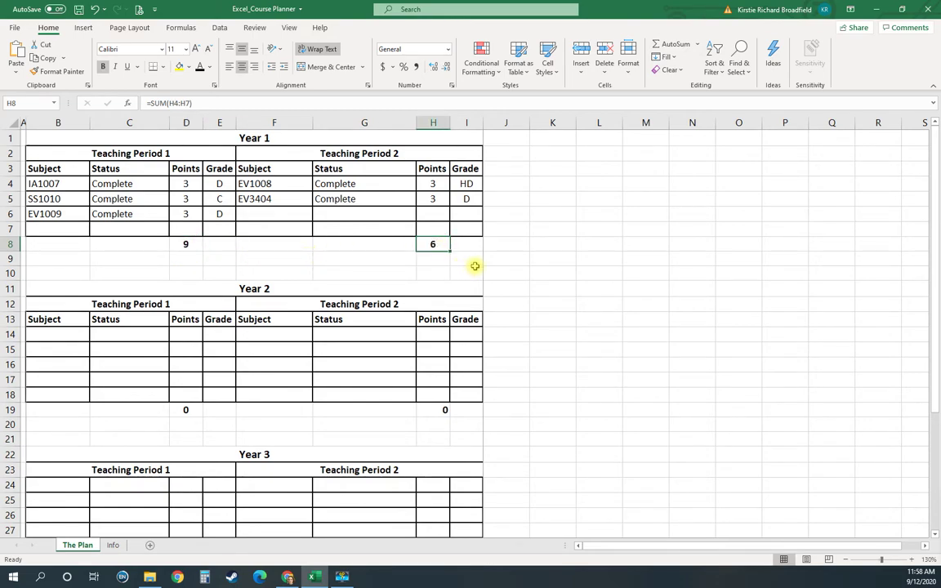
Add the Year 1 points total in I9 with =sum(D8+H8) and make it bold.
{"action": "left_click", "coordinate": [470, 256]}
{"action": "type", "text": "=sum("}
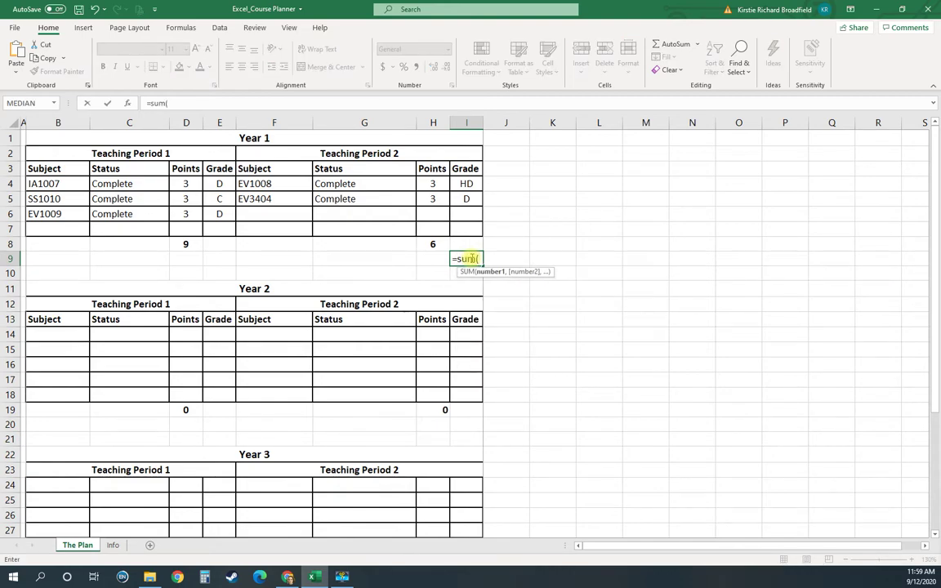
{"action": "left_click", "coordinate": [188, 244]}
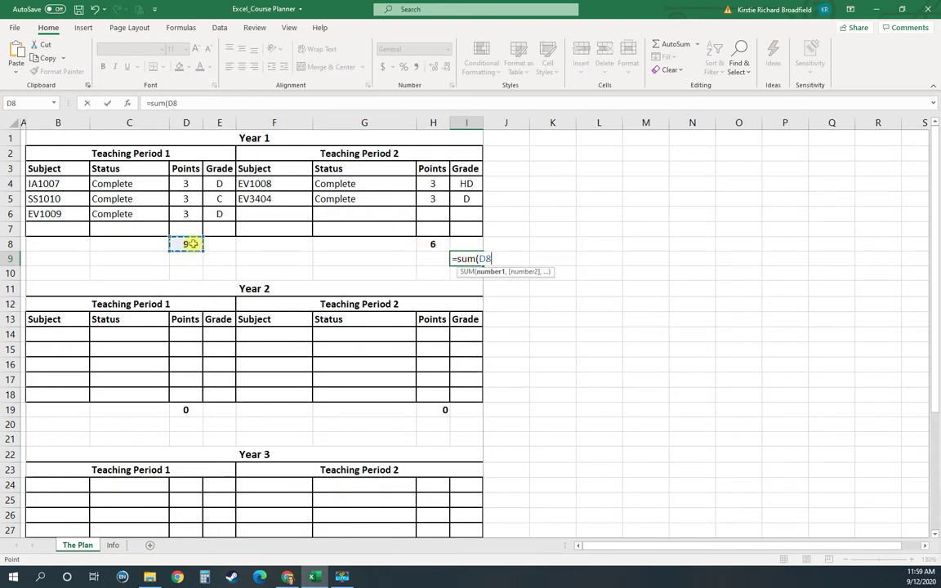
{"action": "type", "text": "+"}
{"action": "left_click", "coordinate": [430, 245]}
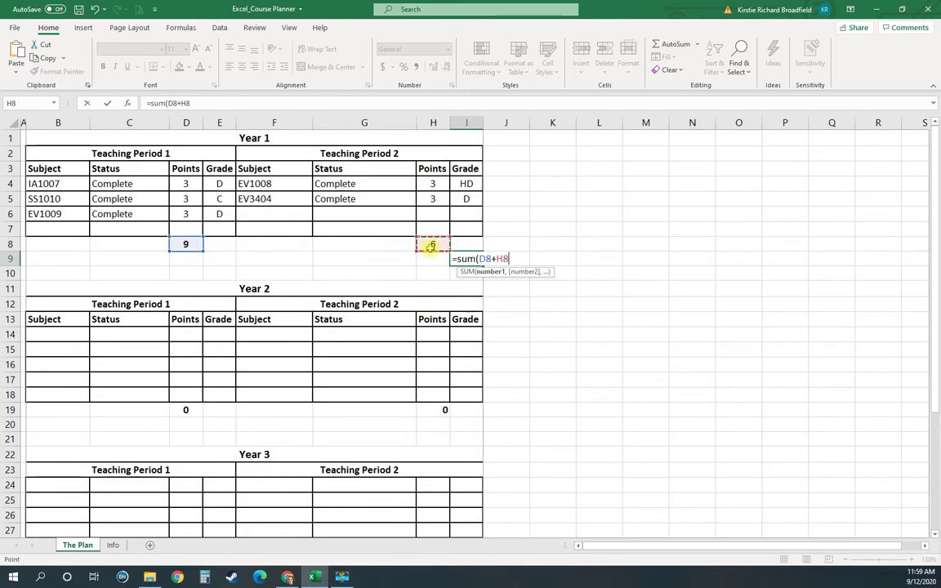
{"action": "type", "text": ")"}
{"action": "key", "text": "Return"}
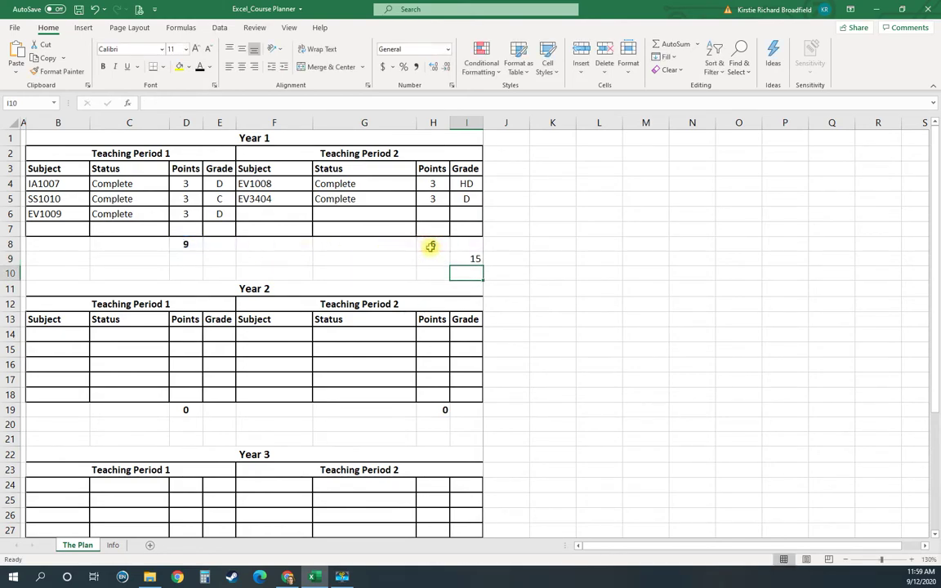
{"action": "left_click", "coordinate": [464, 259]}
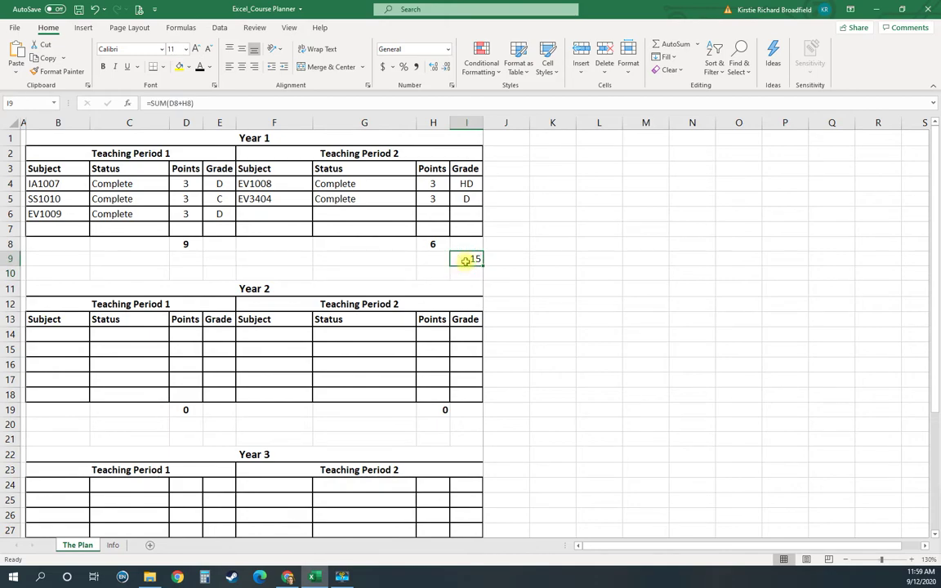
{"action": "key", "text": "ctrl+b"}
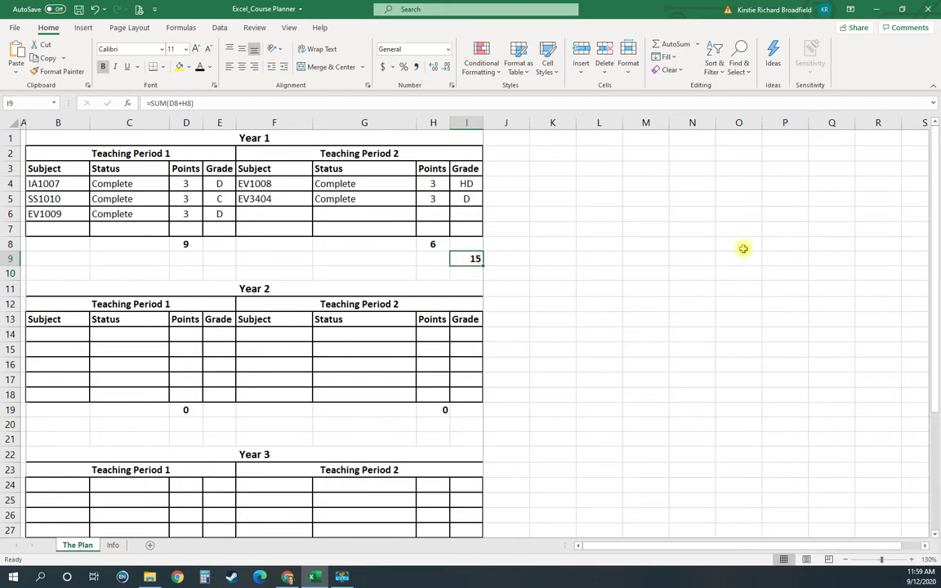
{"action": "left_click", "coordinate": [67, 334]}
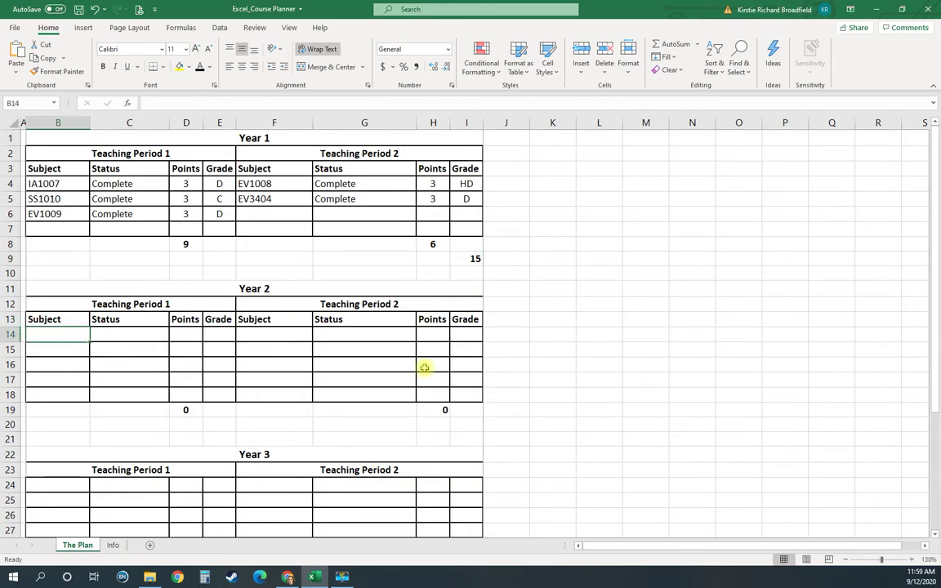
{"action": "scroll", "coordinate": [607, 323], "scroll_direction": "down", "scroll_amount": 1}
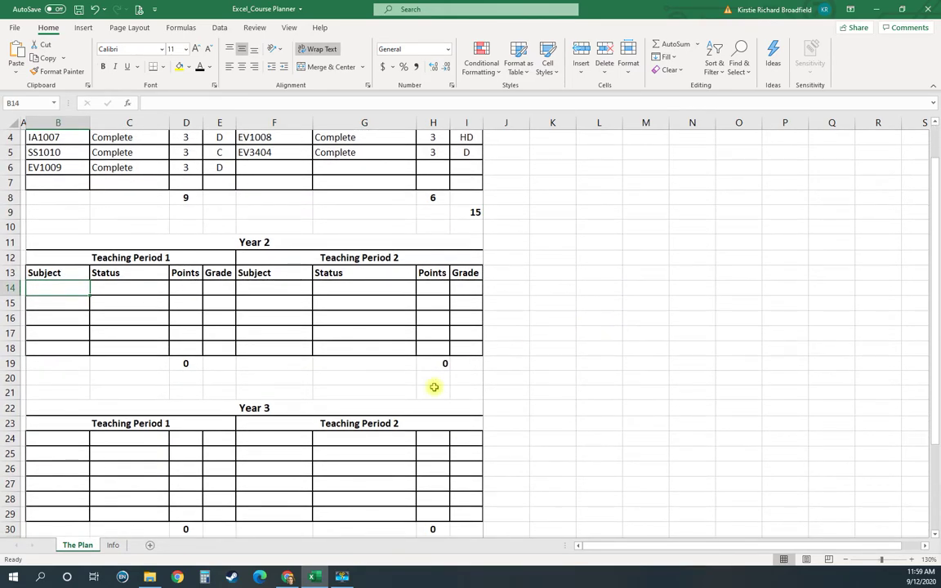
{"action": "scroll", "coordinate": [437, 223], "scroll_direction": "up", "scroll_amount": 1}
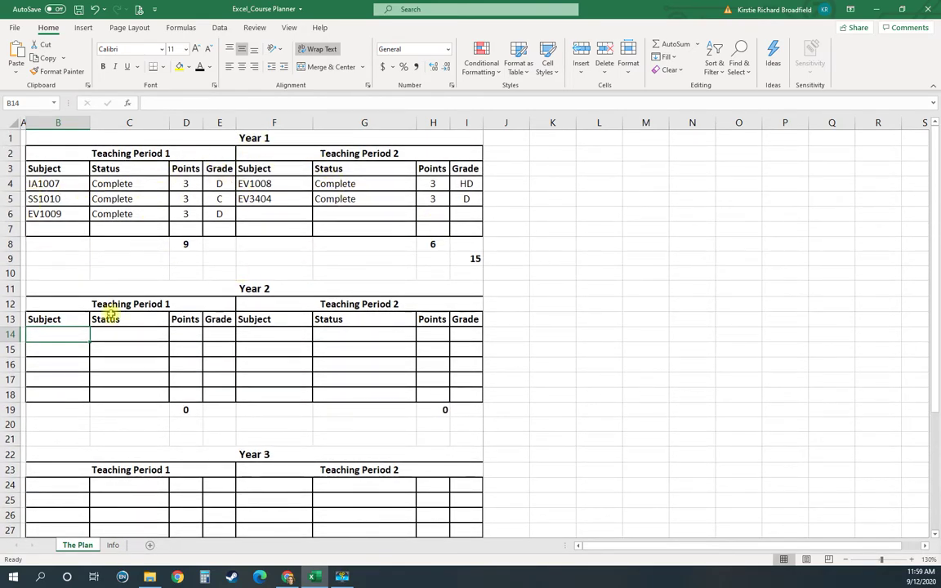
On the Info sheet, clear all subject codes in B2:G7, keeping the Core column.
{"action": "left_click", "coordinate": [112, 545]}
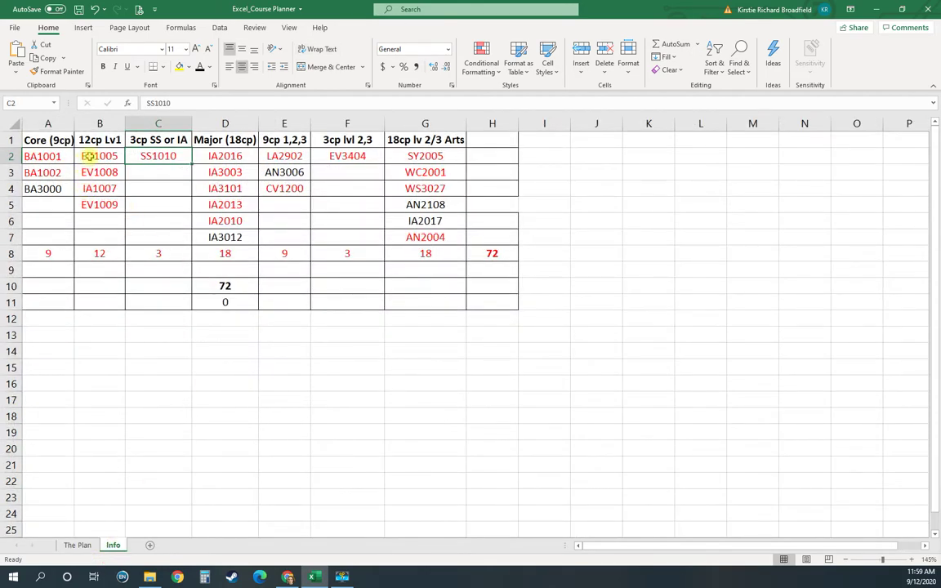
{"action": "left_click_drag", "start_coordinate": [84, 156], "coordinate": [437, 234]}
{"action": "key", "text": "Delete"}
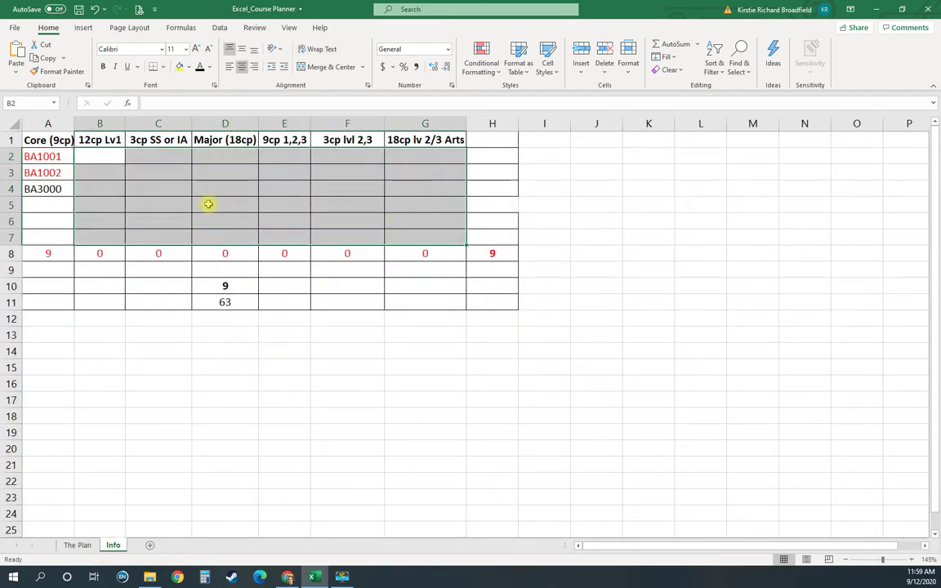
Check The Plan sheet, then on the Info sheet enter IA1007 under 12cp Lv1 and SS1010 under 3cp SS or IA in row 2.
{"action": "left_click", "coordinate": [78, 545]}
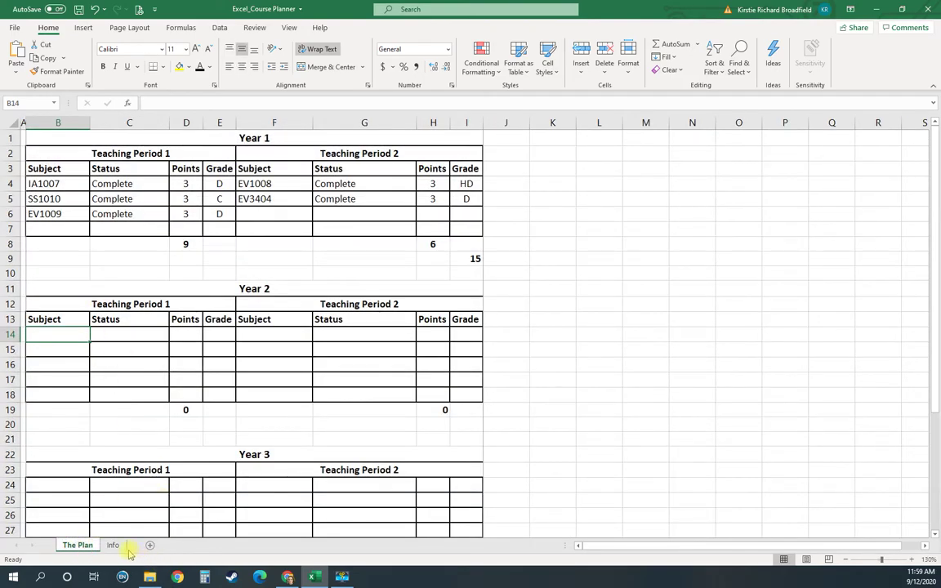
{"action": "left_click", "coordinate": [114, 545]}
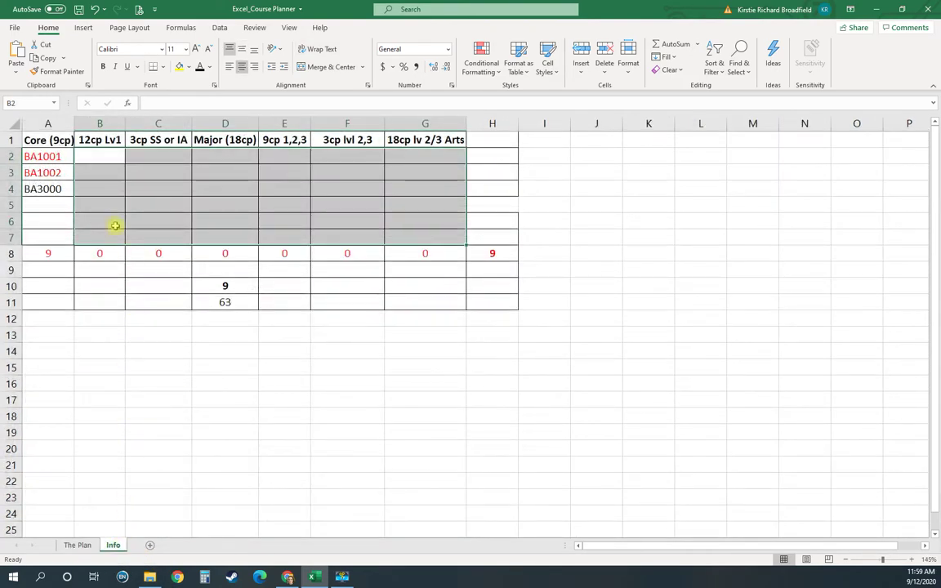
{"action": "left_click", "coordinate": [100, 155]}
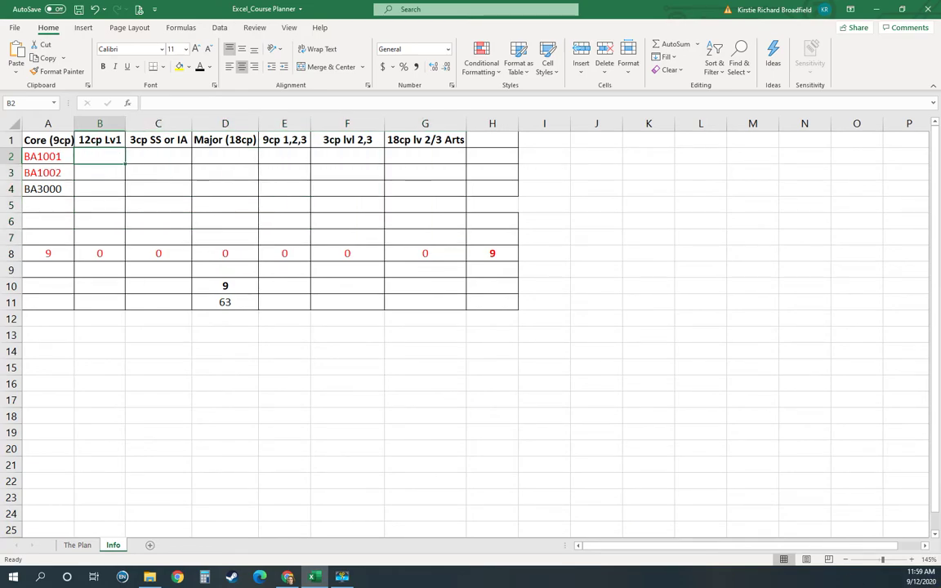
{"action": "left_click", "coordinate": [287, 576]}
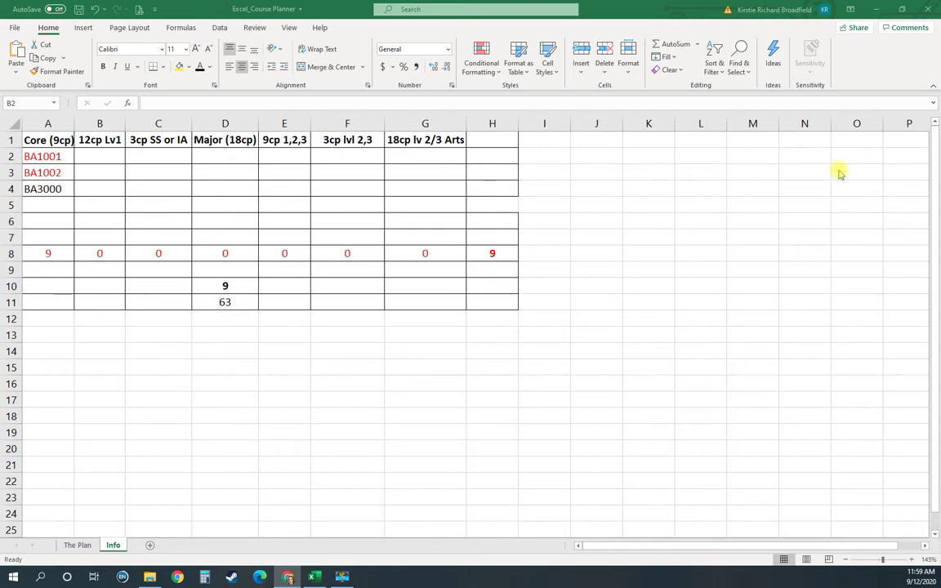
{"action": "left_click", "coordinate": [105, 155]}
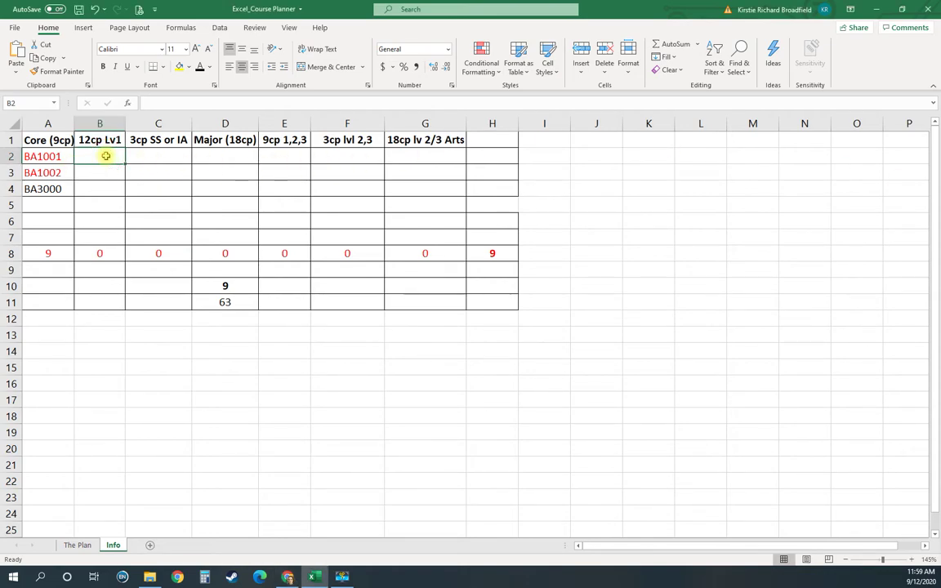
{"action": "type", "text": "IA1007"}
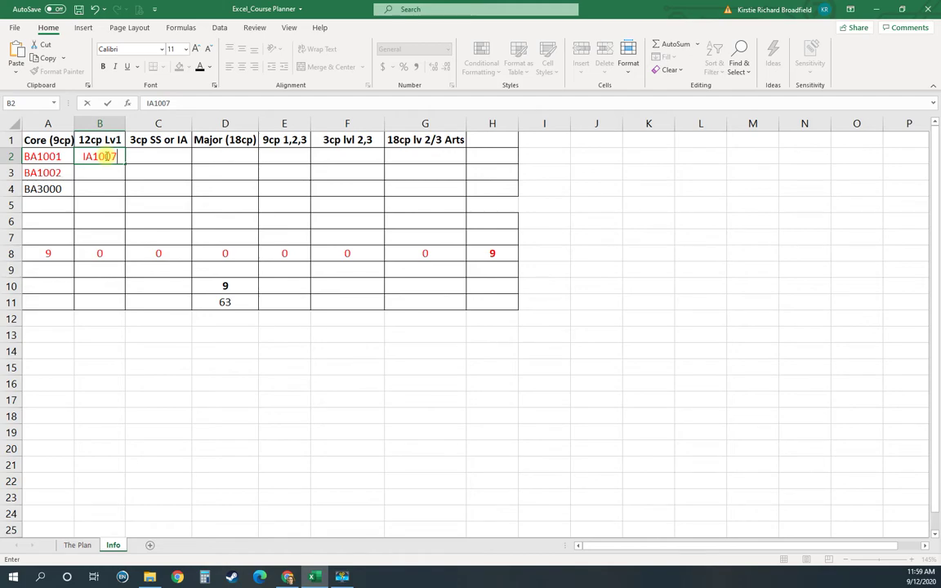
{"action": "key", "text": "Tab"}
{"action": "type", "text": "SS10"}
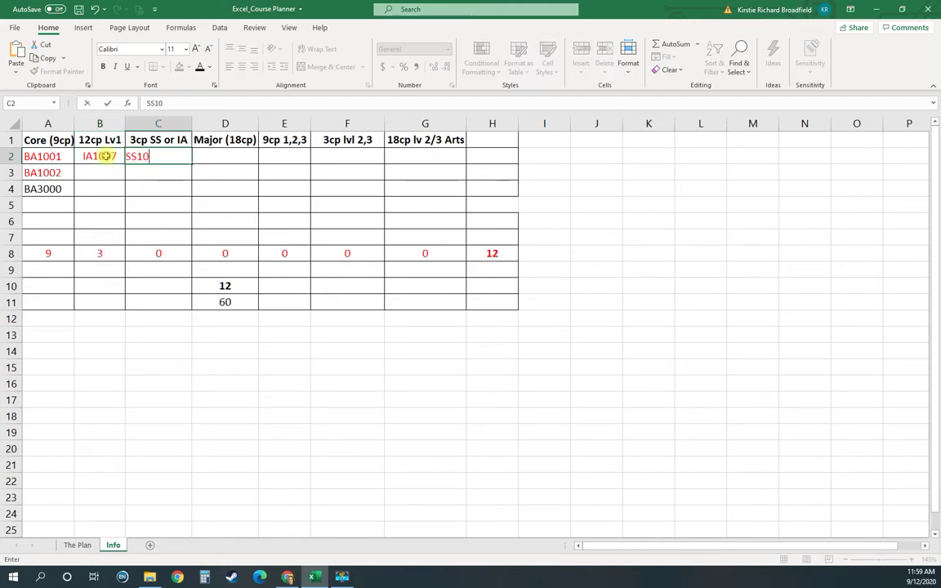
{"action": "type", "text": "10"}
{"action": "key", "text": "Return"}
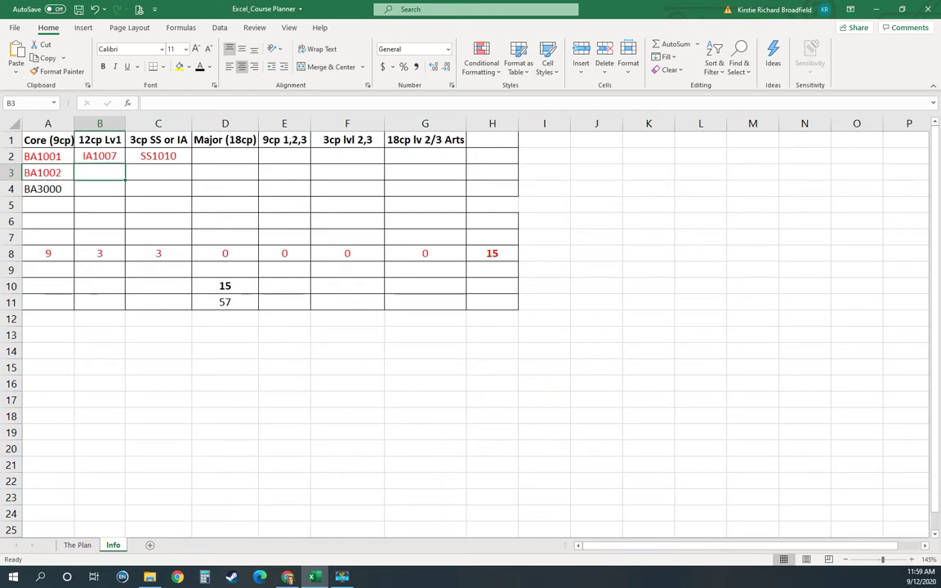
Enter subject EV3404 in F2 under 3cp lvl 2,3 on the Info sheet.
{"action": "left_click", "coordinate": [341, 153]}
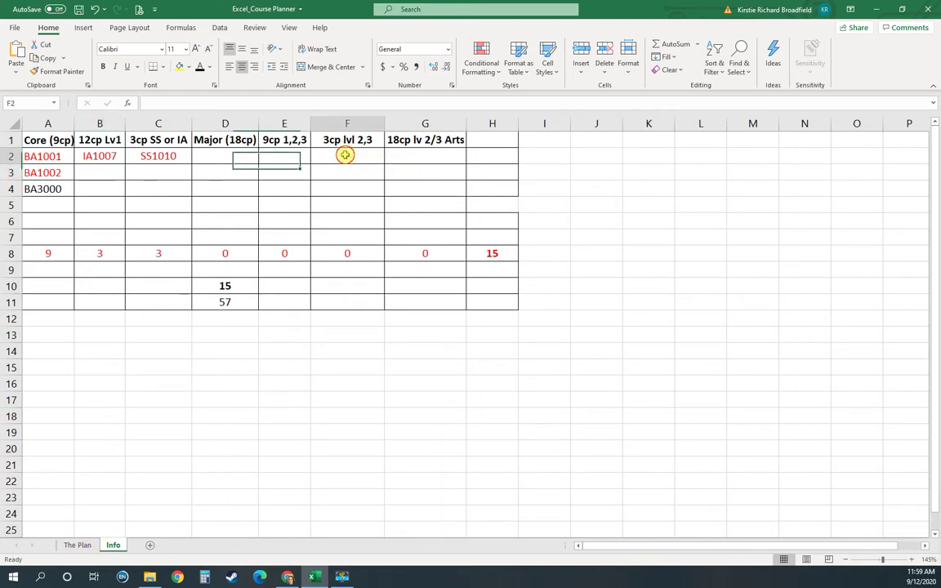
{"action": "type", "text": "EV3404"}
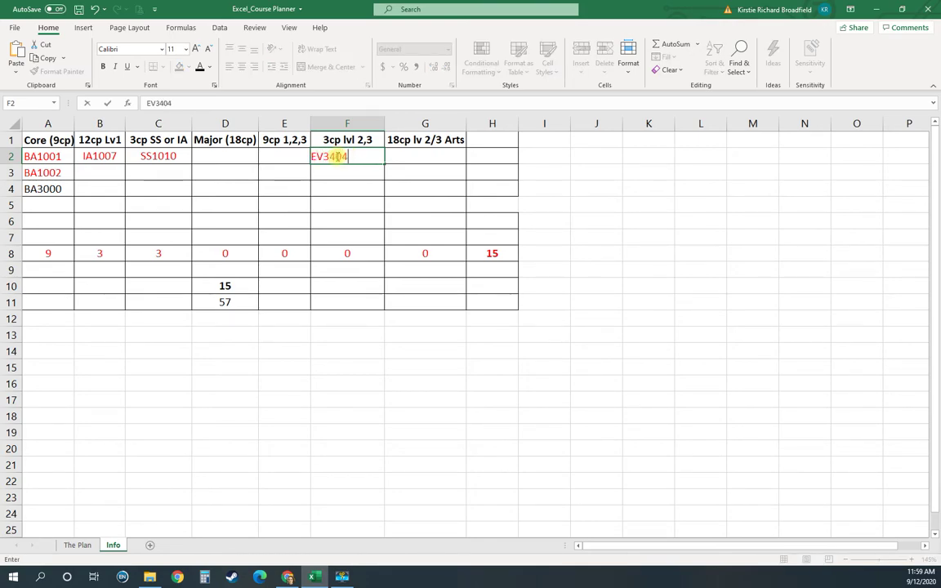
{"action": "key", "text": "Return"}
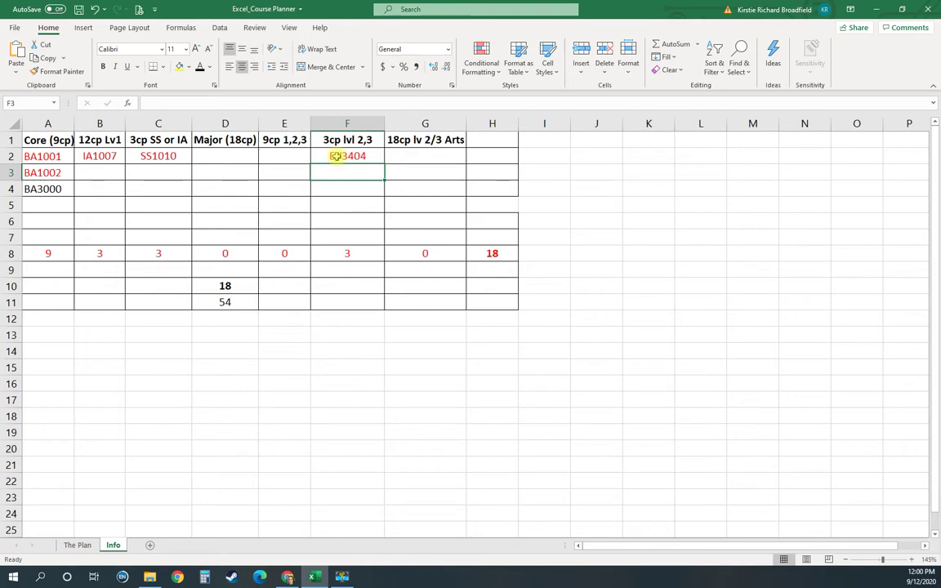
Check the subjects on The Plan sheet, then enter EV1008 in B3 under 12cp Lv1 on the Info sheet.
{"action": "left_click", "coordinate": [79, 545]}
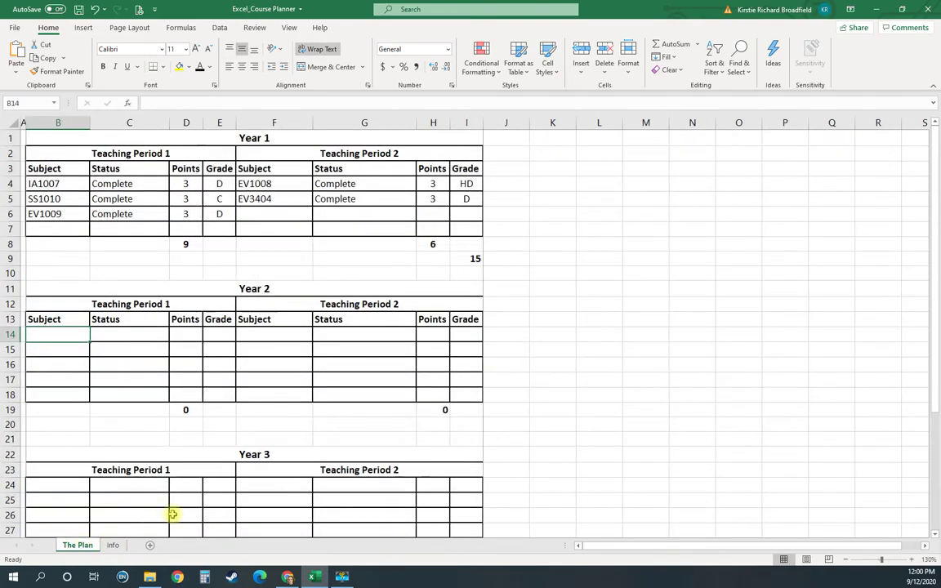
{"action": "left_click", "coordinate": [113, 544]}
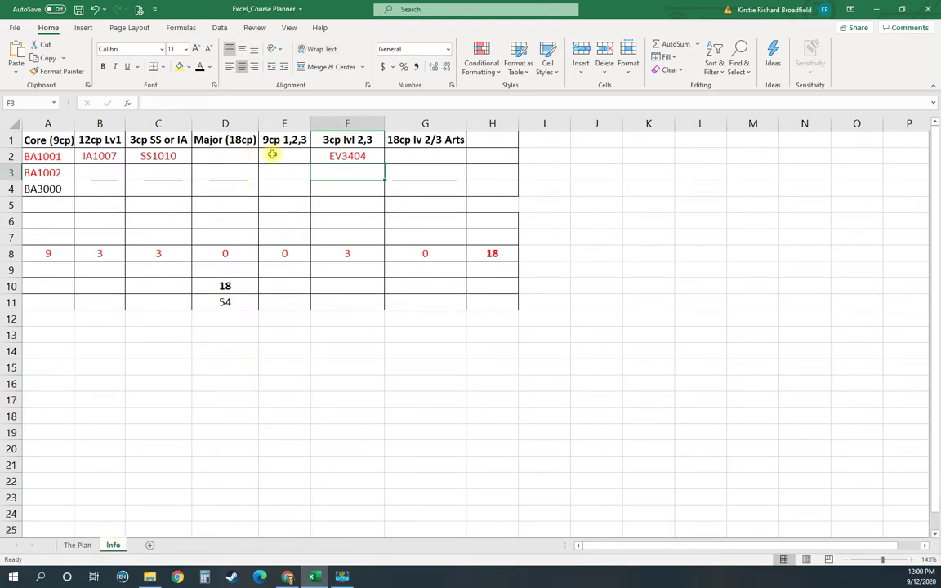
{"action": "left_click", "coordinate": [90, 171]}
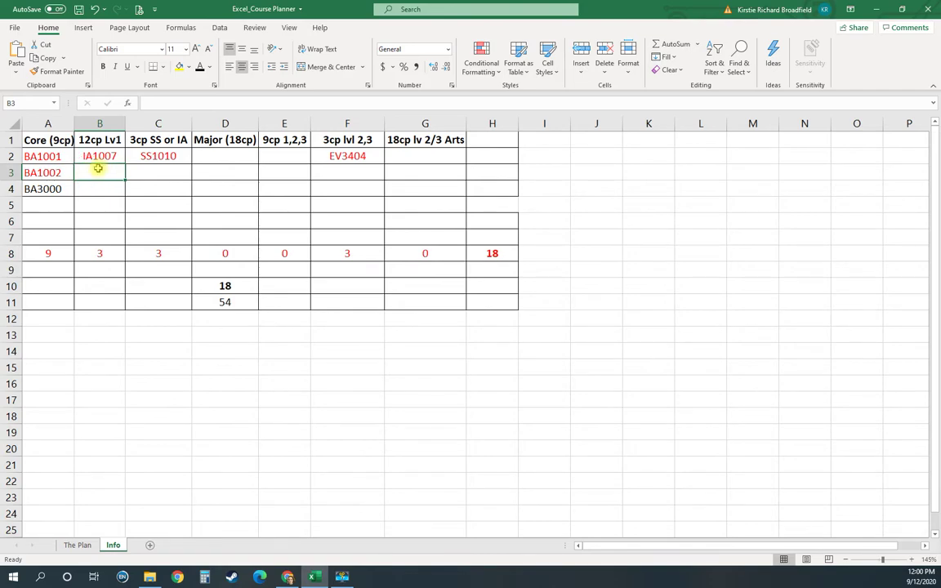
{"action": "type", "text": "EV1008"}
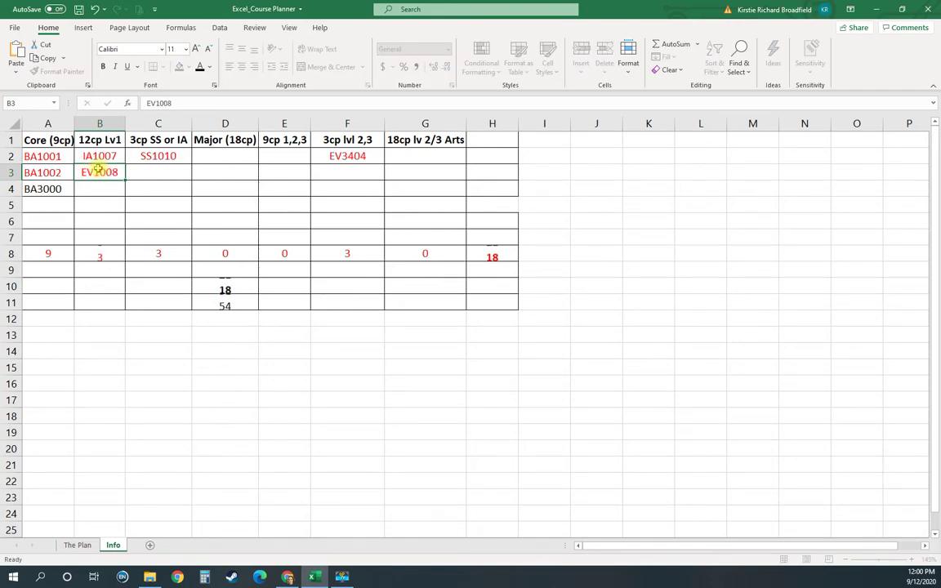
{"action": "key", "text": "Return"}
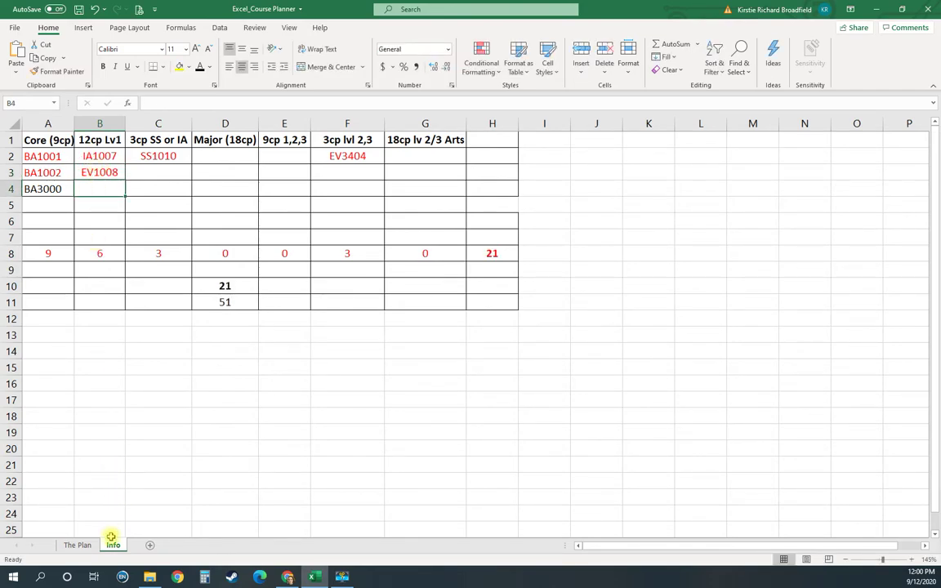
Compare The Plan with the Info sheet, examining the remaining points formula in D11 and the empty Major, 9cp 1,2,3 and 18cp lv 2/3 Arts columns.
{"action": "left_click", "coordinate": [79, 544]}
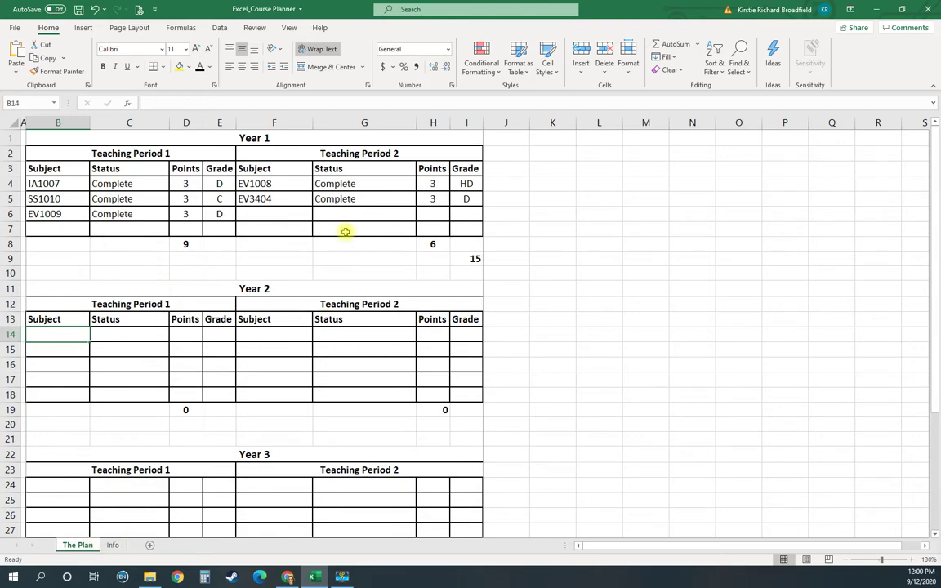
{"action": "left_click", "coordinate": [113, 545]}
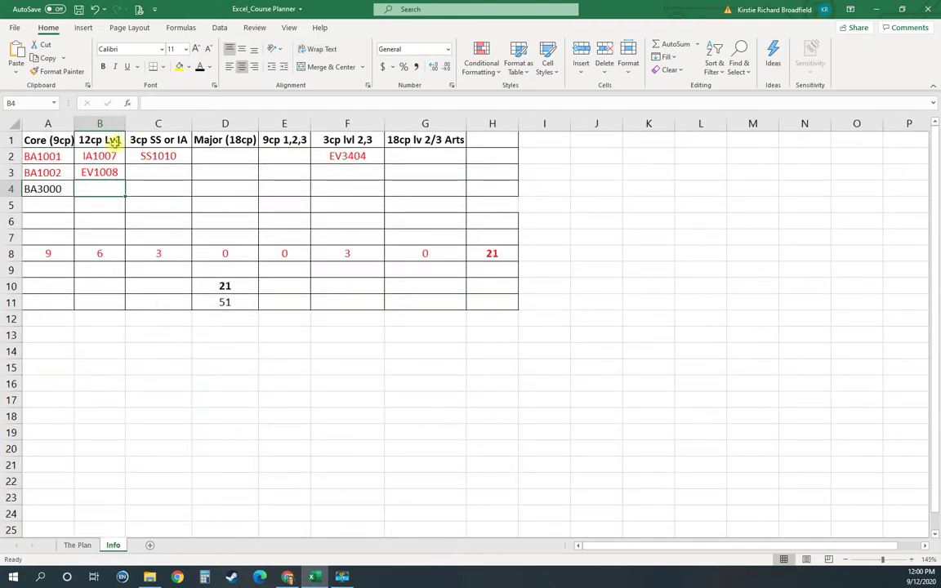
{"action": "left_click", "coordinate": [223, 300]}
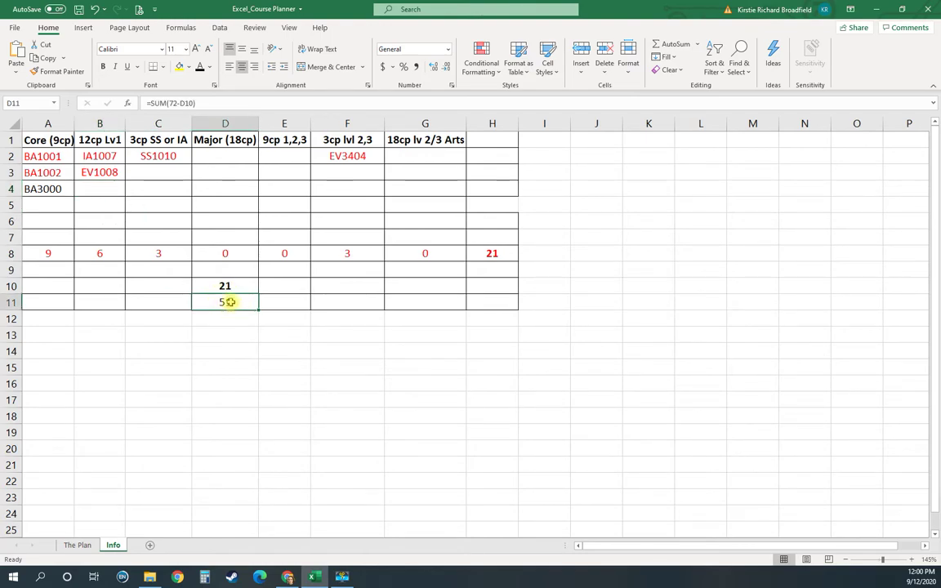
{"action": "left_click_drag", "start_coordinate": [224, 157], "coordinate": [227, 232]}
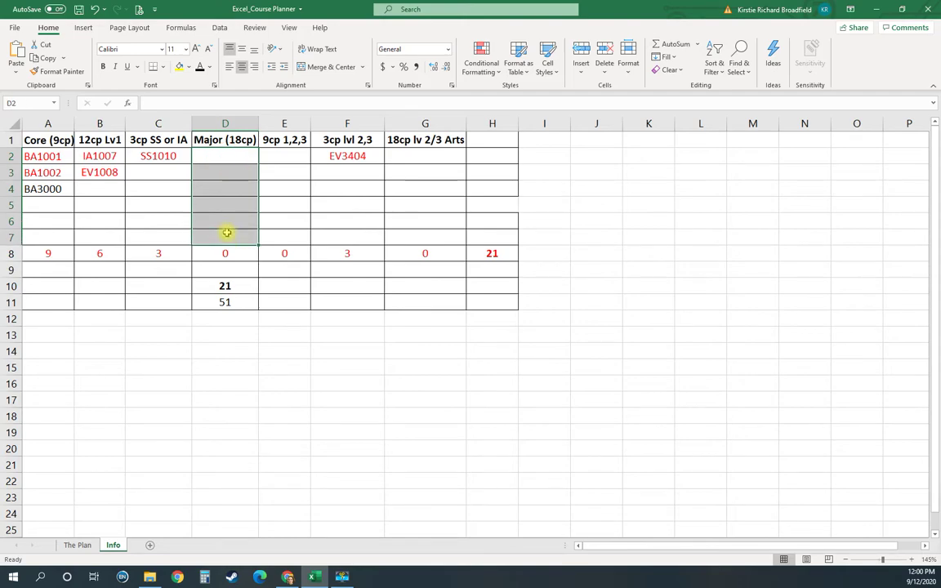
{"action": "left_click_drag", "start_coordinate": [304, 157], "coordinate": [302, 206]}
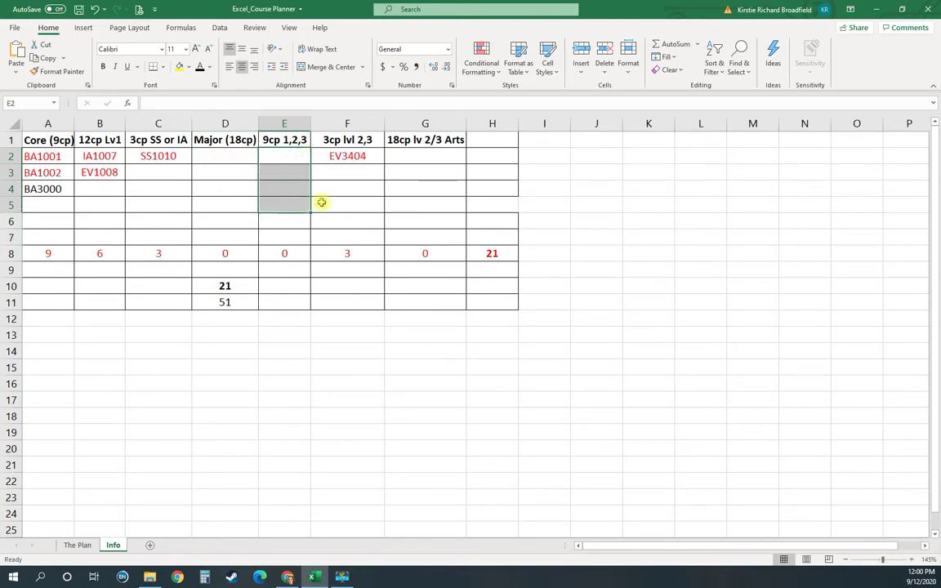
{"action": "left_click_drag", "start_coordinate": [424, 155], "coordinate": [430, 209]}
{"action": "left_click", "coordinate": [431, 217]}
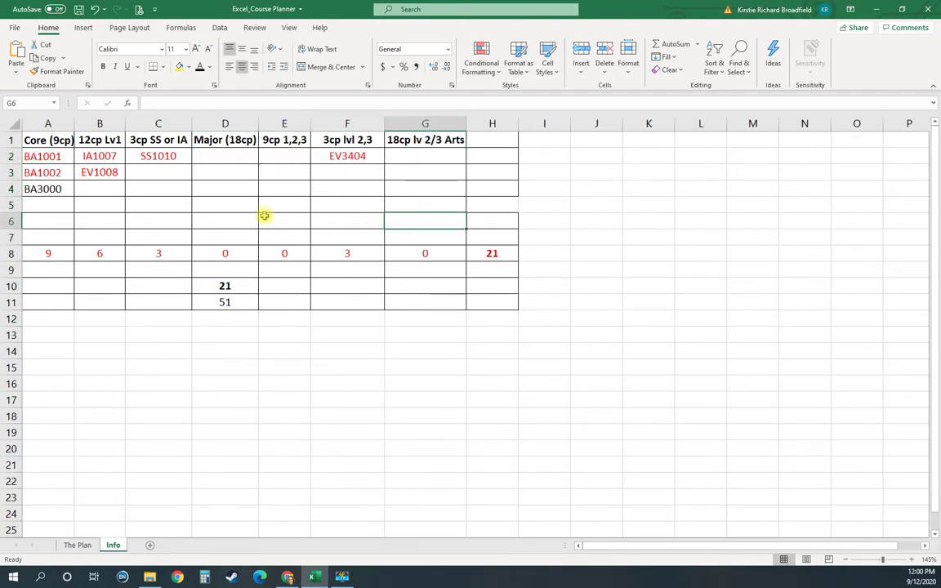
On The Plan sheet, enter subject LA2902 with status Complete in the first row of Year 2 Teaching Period 1.
{"action": "left_click", "coordinate": [80, 542]}
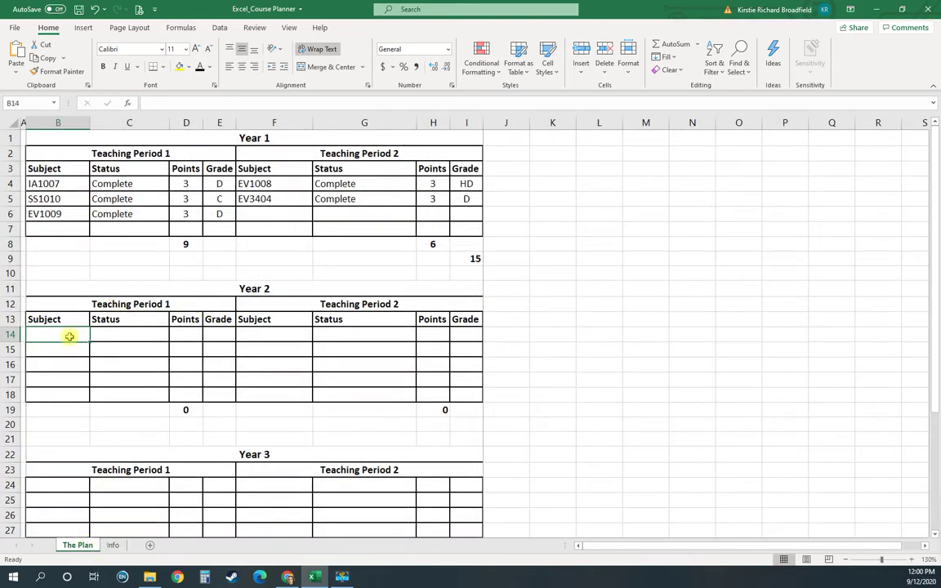
{"action": "scroll", "coordinate": [237, 330], "scroll_direction": "down", "scroll_amount": 1}
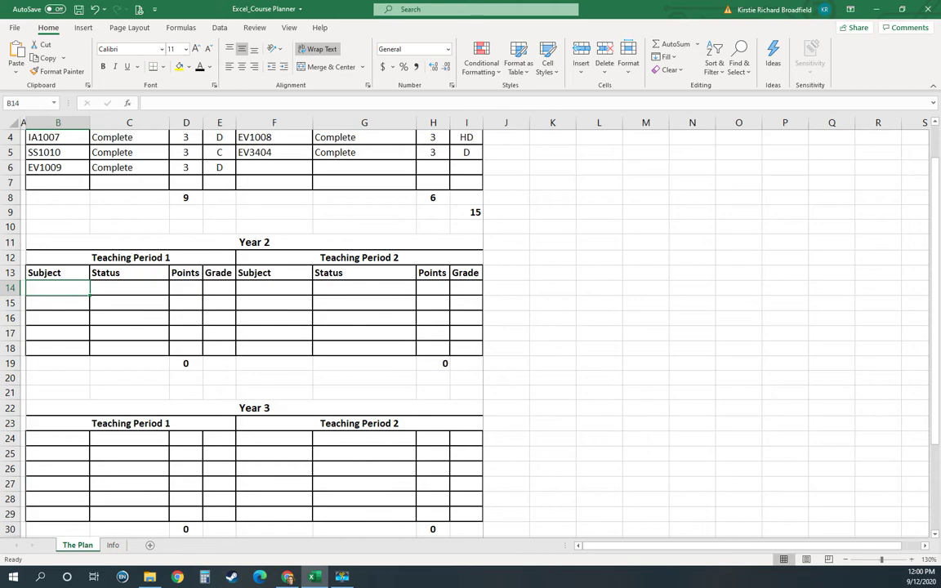
{"action": "left_click", "coordinate": [570, 402]}
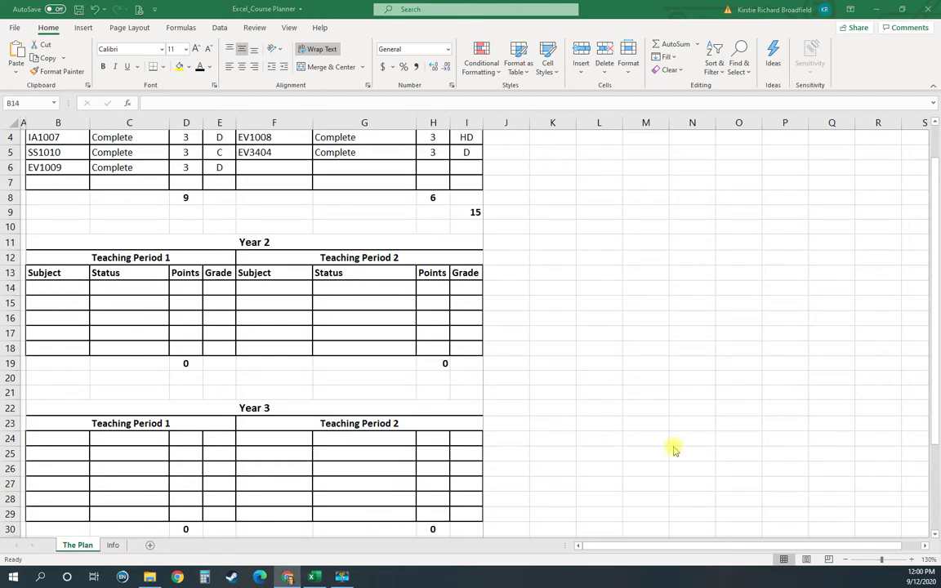
{"action": "left_click", "coordinate": [51, 289]}
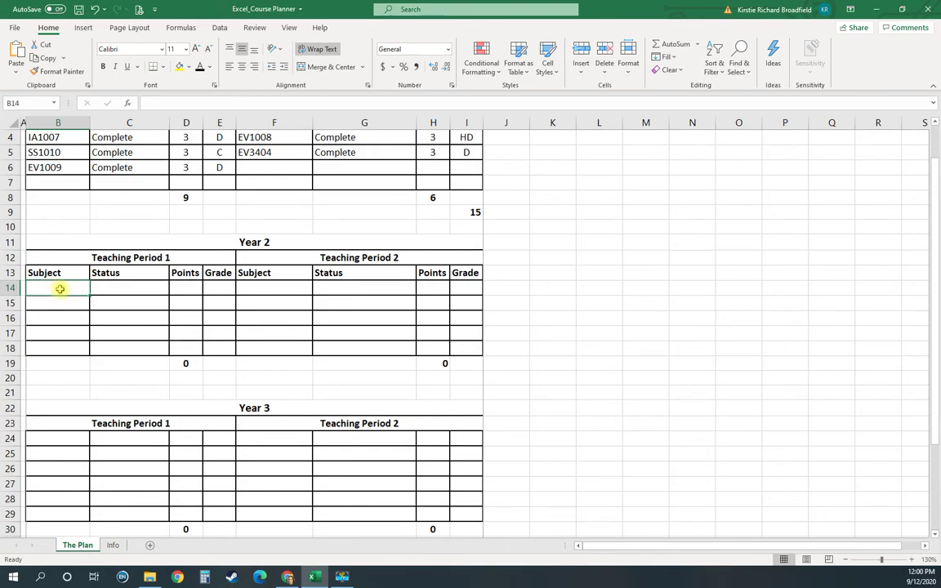
{"action": "type", "text": "LA2902"}
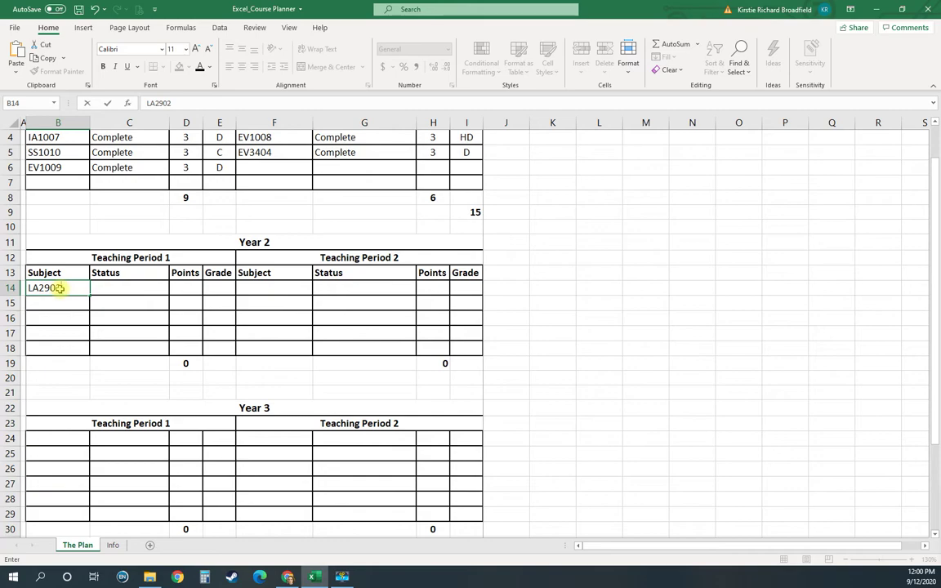
{"action": "key", "text": "Tab"}
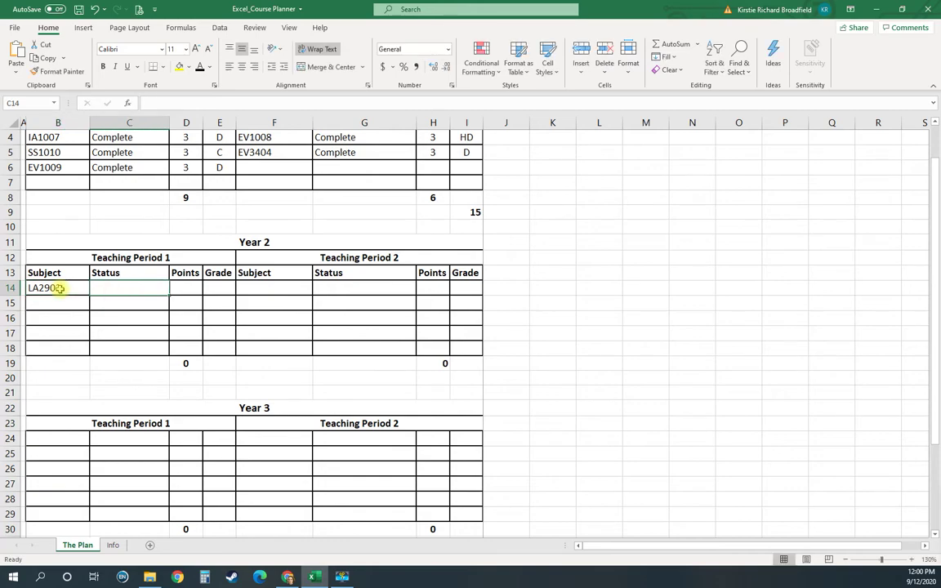
{"action": "type", "text": "Complete"}
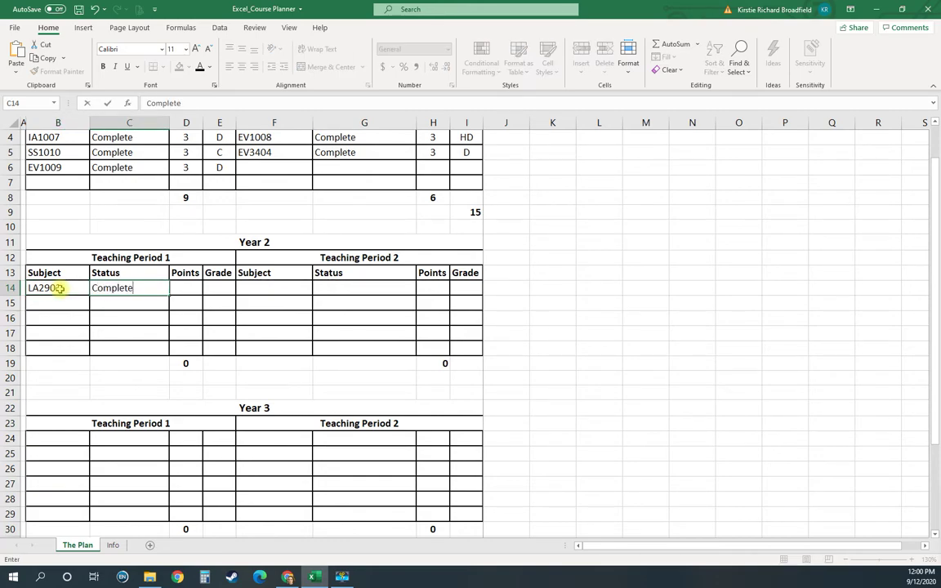
{"action": "key", "text": "Tab"}
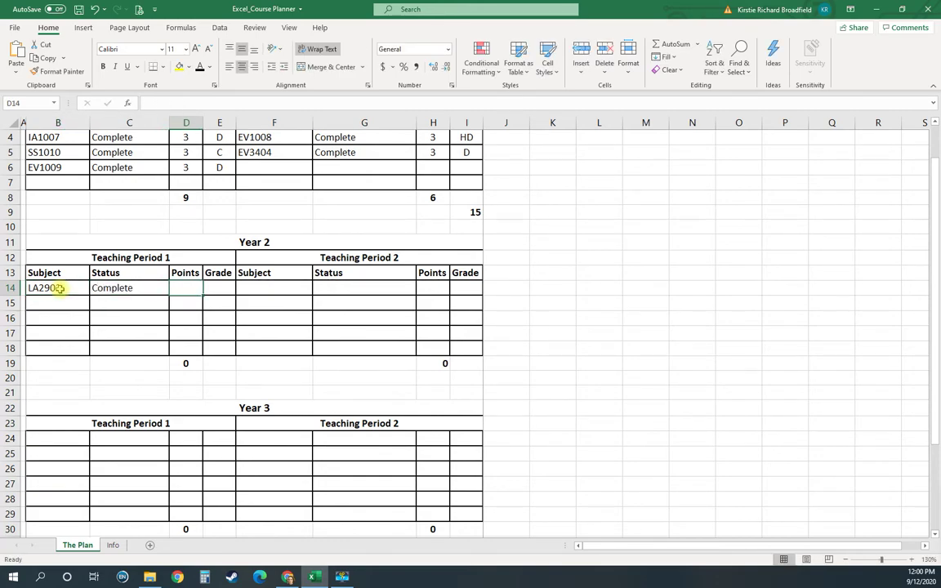
Give LA2902 in Year 2 Teaching Period 1 3 points and grade C.
{"action": "left_click", "coordinate": [117, 289]}
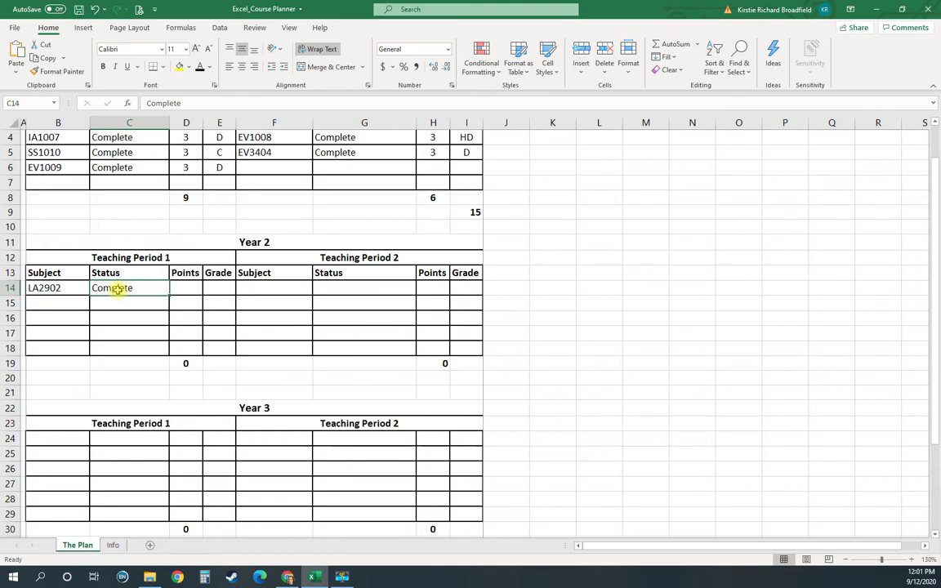
{"action": "left_click", "coordinate": [72, 288]}
{"action": "left_click", "coordinate": [146, 289]}
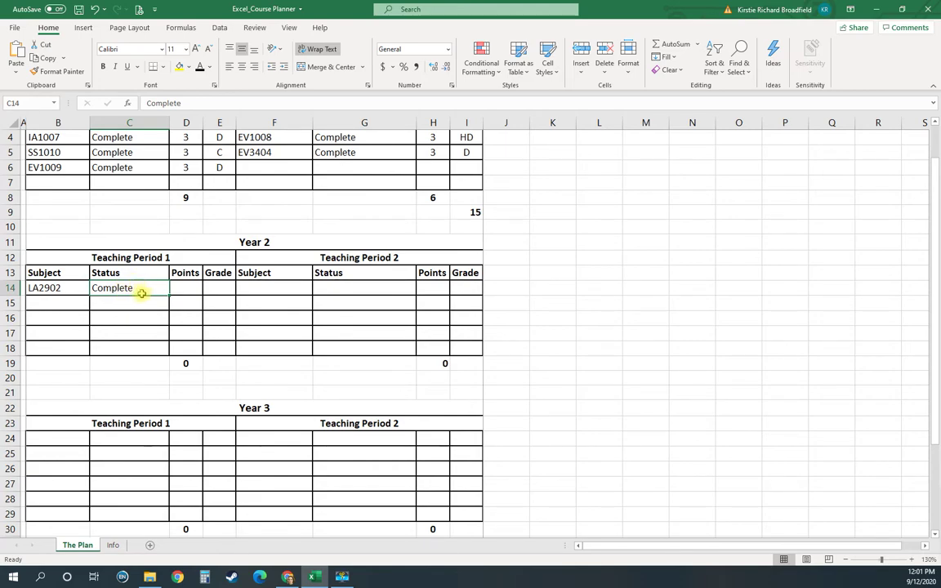
{"action": "left_click", "coordinate": [186, 291]}
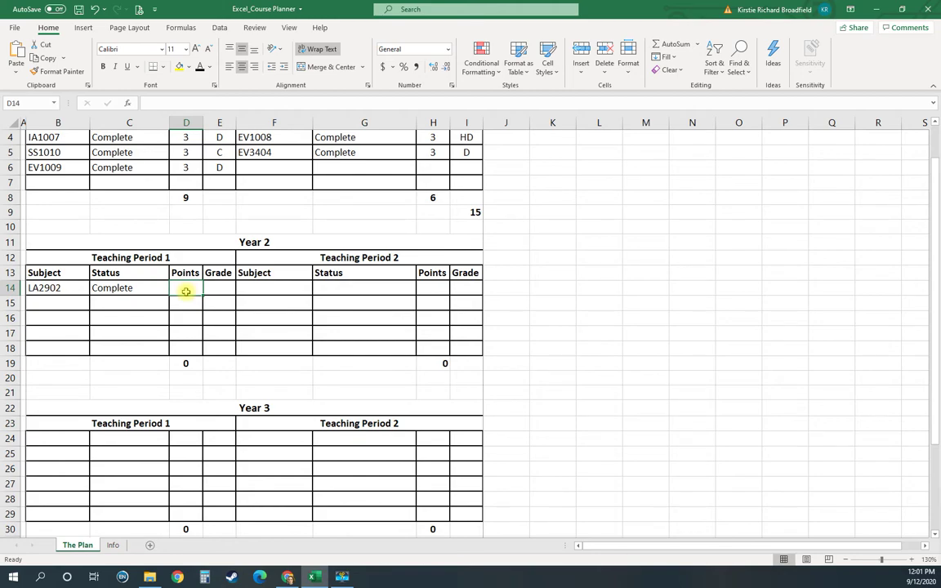
{"action": "type", "text": "3"}
{"action": "key", "text": "Tab"}
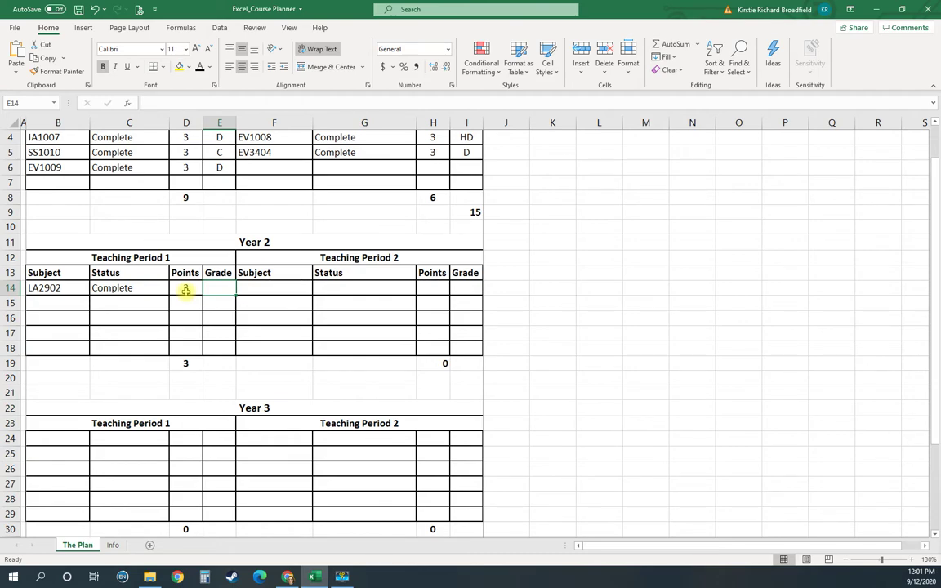
{"action": "type", "text": "C"}
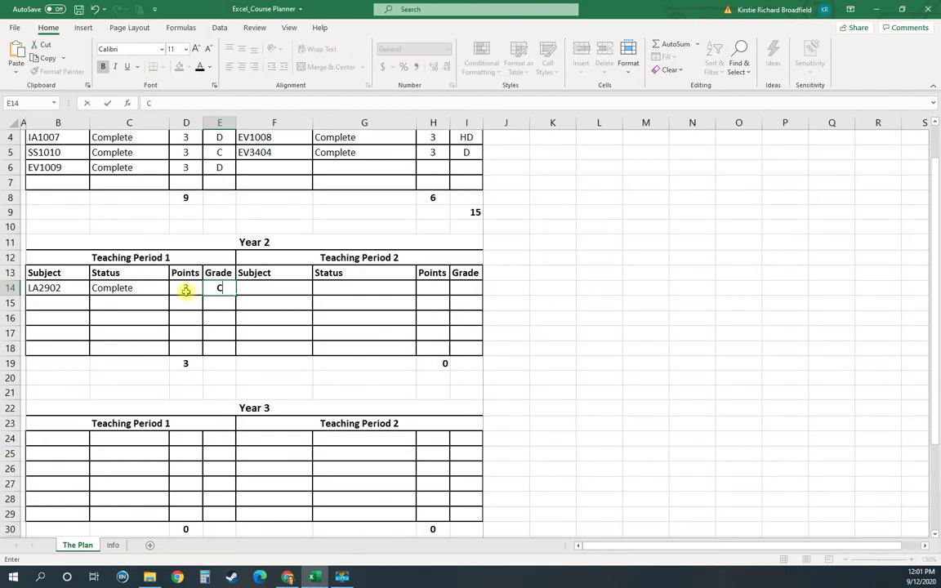
{"action": "key", "text": "Return"}
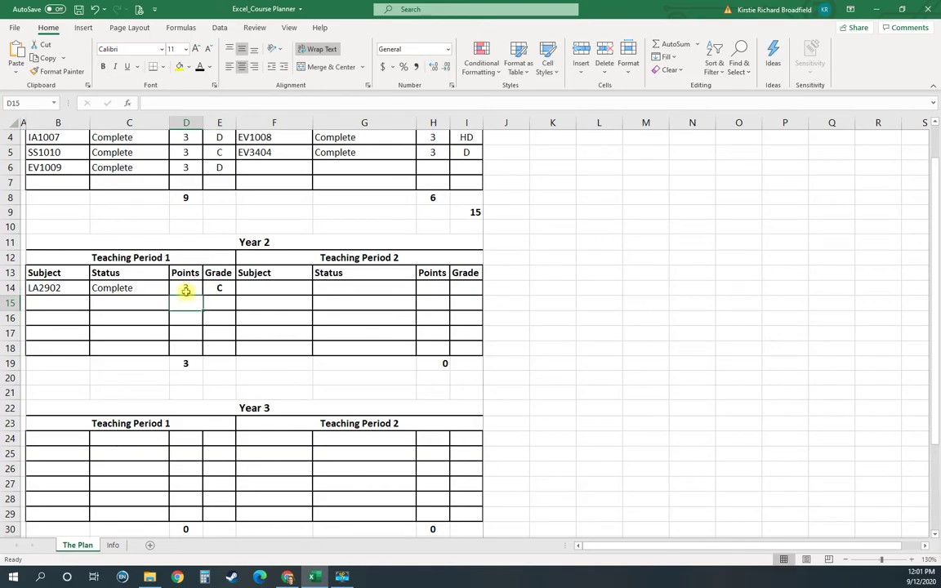
On the Info sheet, enter LA2902 in E2 under 9cp 1,2,3.
{"action": "left_click", "coordinate": [114, 544]}
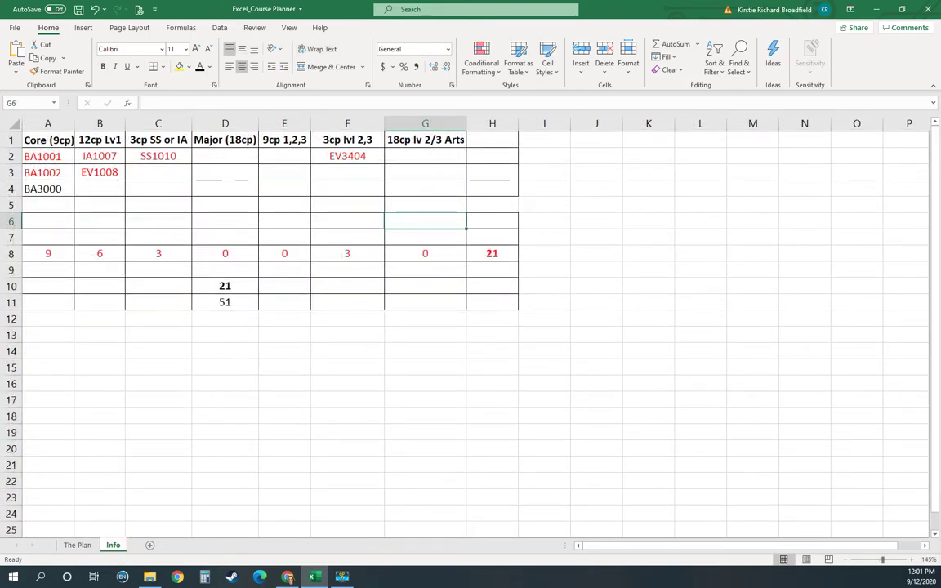
{"action": "left_click", "coordinate": [287, 576]}
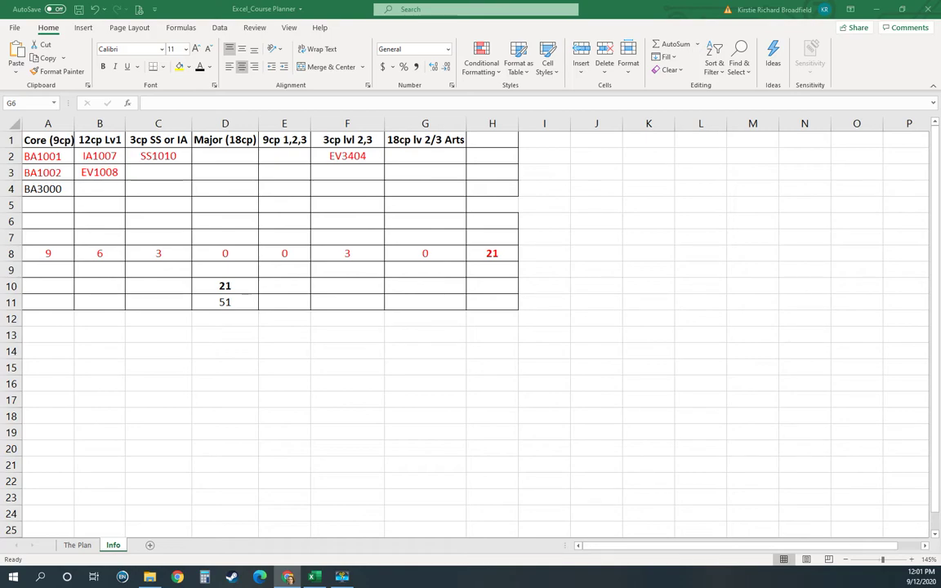
{"action": "left_click", "coordinate": [276, 157]}
{"action": "type", "text": "L"}
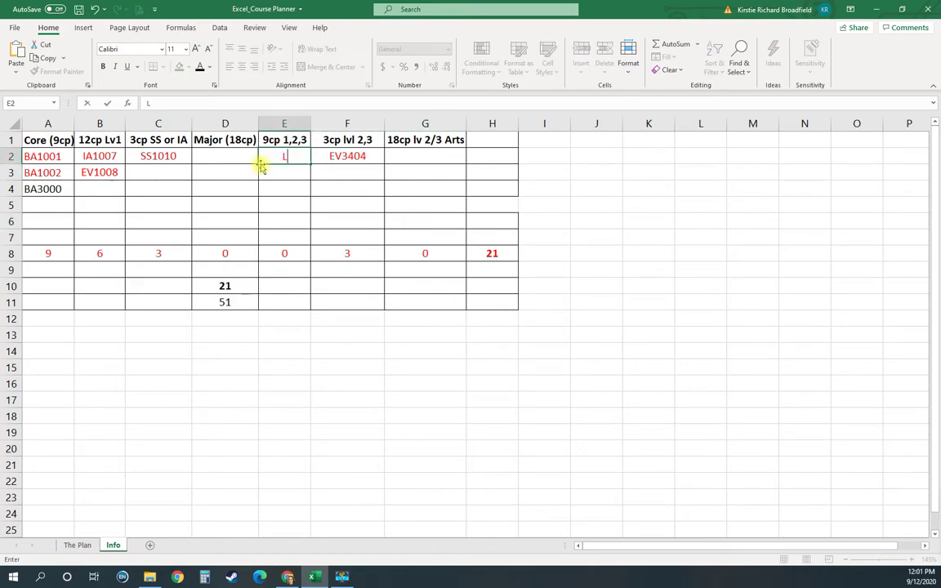
{"action": "type", "text": "A2902"}
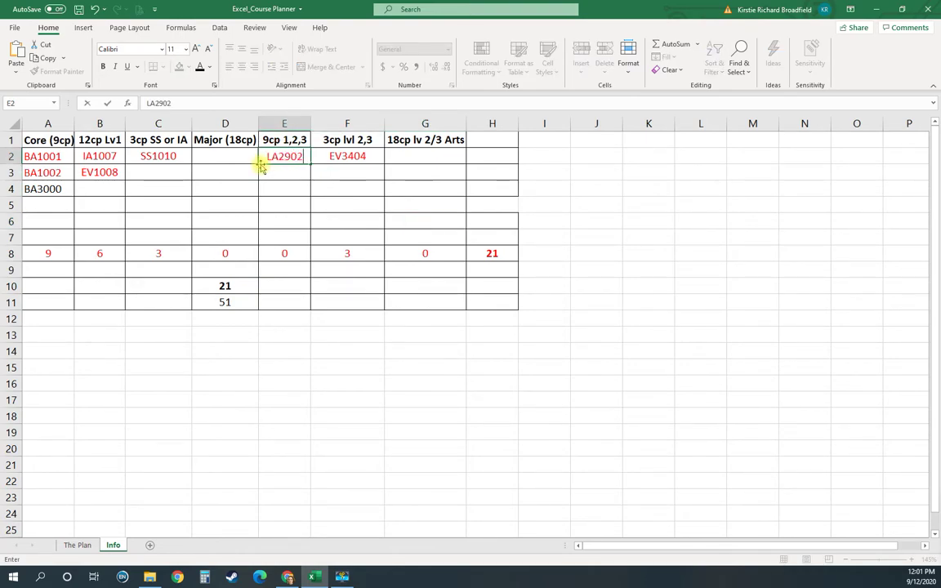
{"action": "key", "text": "Return"}
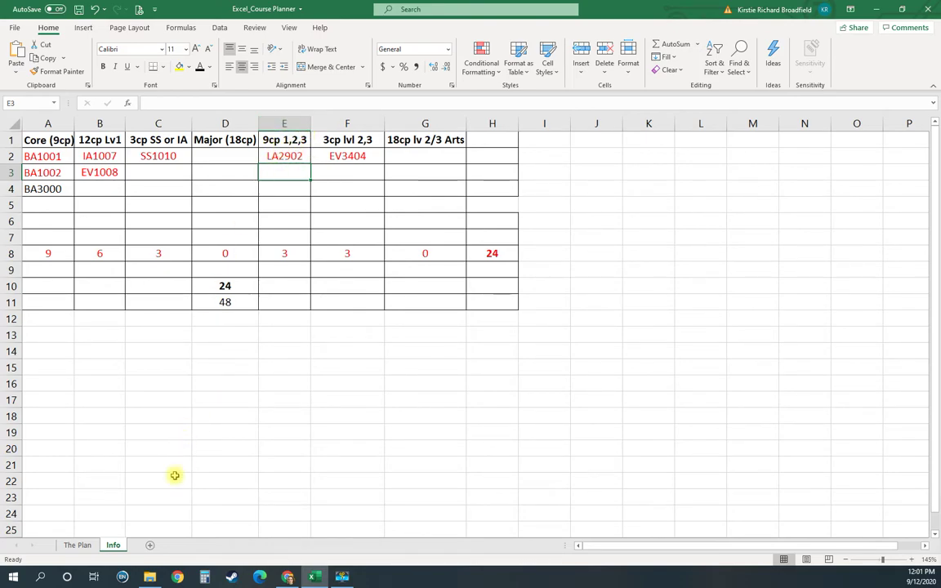
On The Plan, fill B15:E17 with IA2016 (grade HD), EV1005 (D) and SY2005 (D), each Complete with 3 points.
{"action": "left_click", "coordinate": [67, 545]}
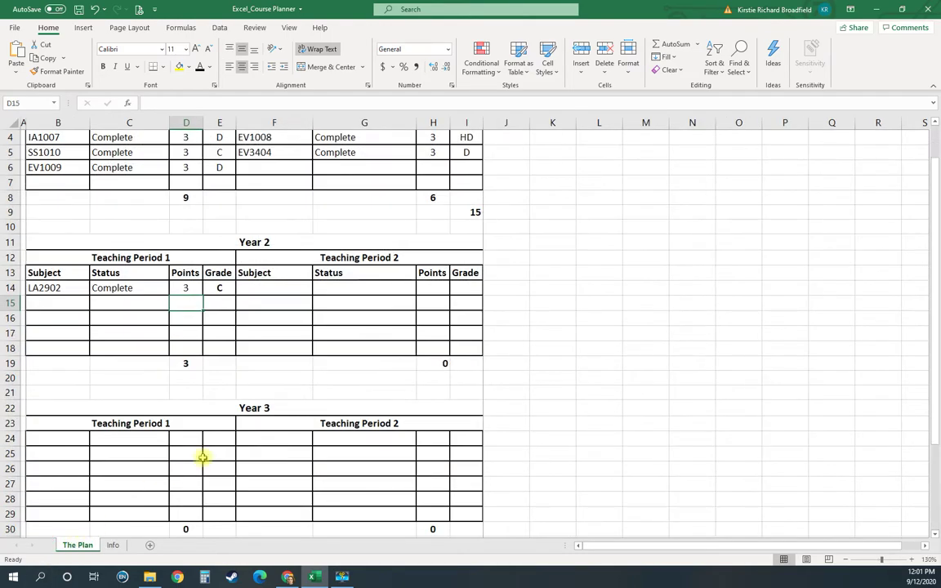
{"action": "left_click", "coordinate": [50, 304]}
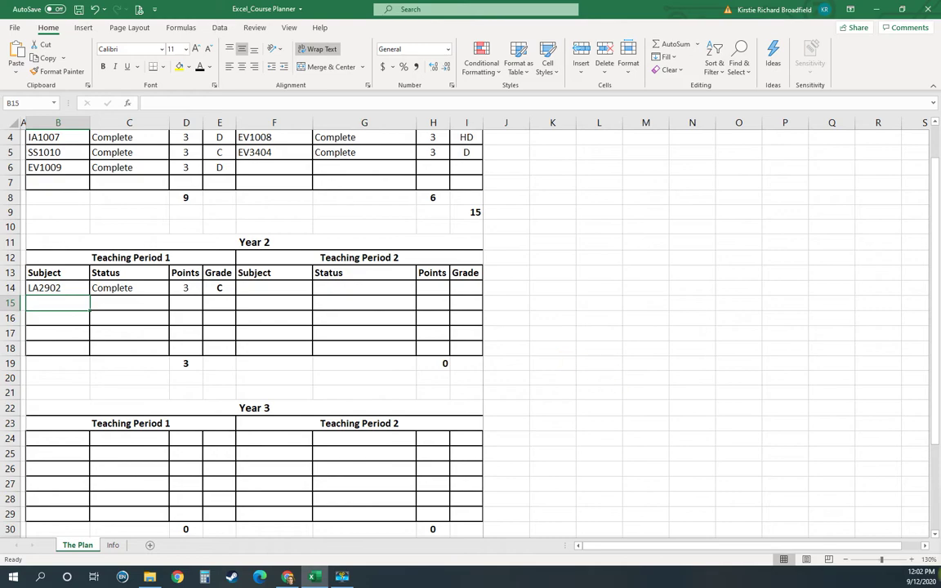
{"action": "left_click", "coordinate": [287, 577]}
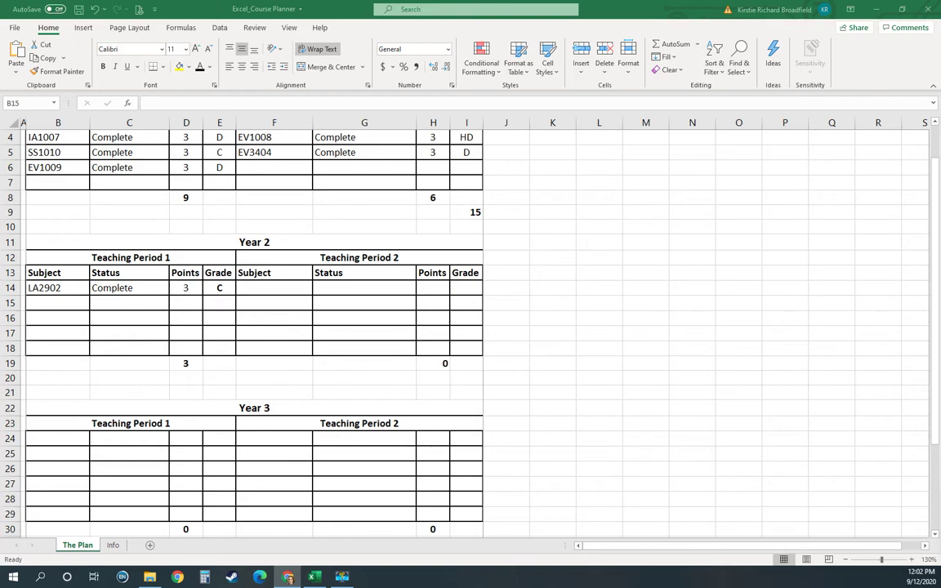
{"action": "left_click", "coordinate": [59, 302]}
{"action": "type", "text": "IA2016\tComplete\t3\tHD EV1005\tComplete\t3\tD SY2005\tComplete\t3\tD"}
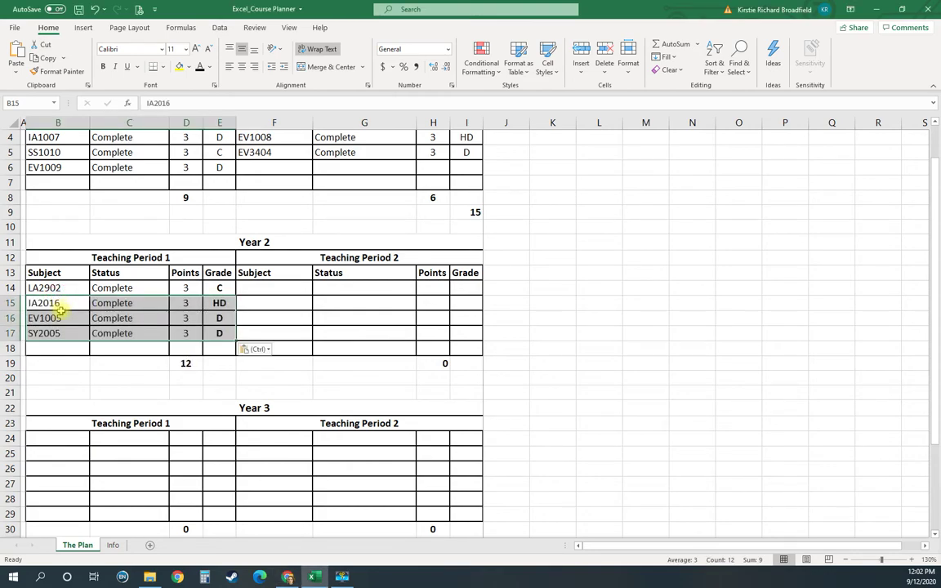
{"action": "left_click", "coordinate": [59, 305]}
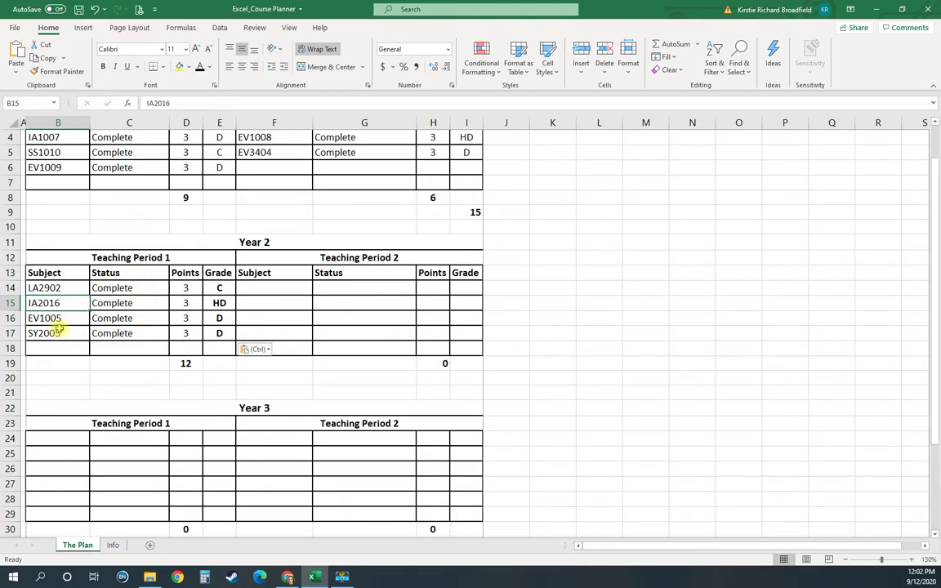
On the Info sheet, enter IA2016 in D2 under Major (18cp).
{"action": "left_click", "coordinate": [113, 545]}
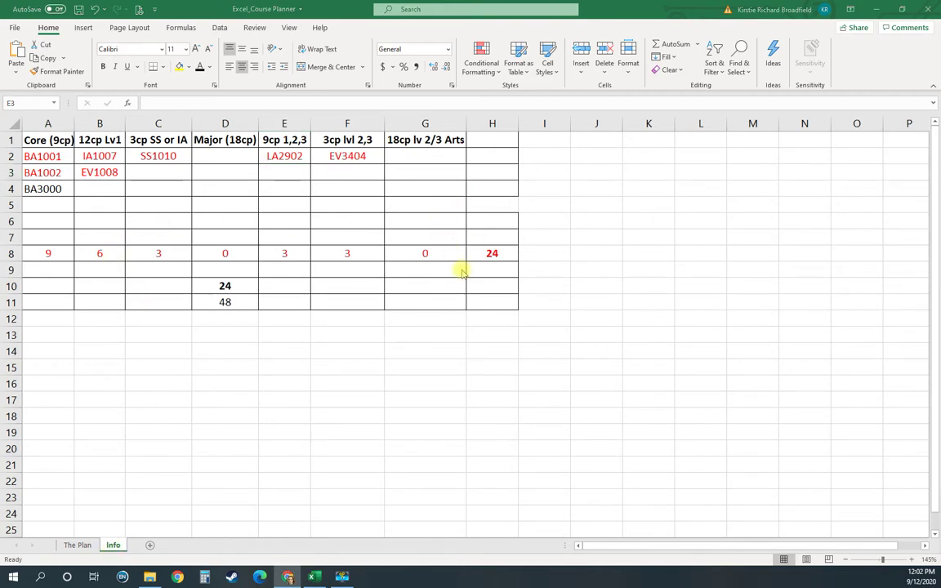
{"action": "key", "text": "alt+Tab"}
{"action": "left_click", "coordinate": [233, 156]}
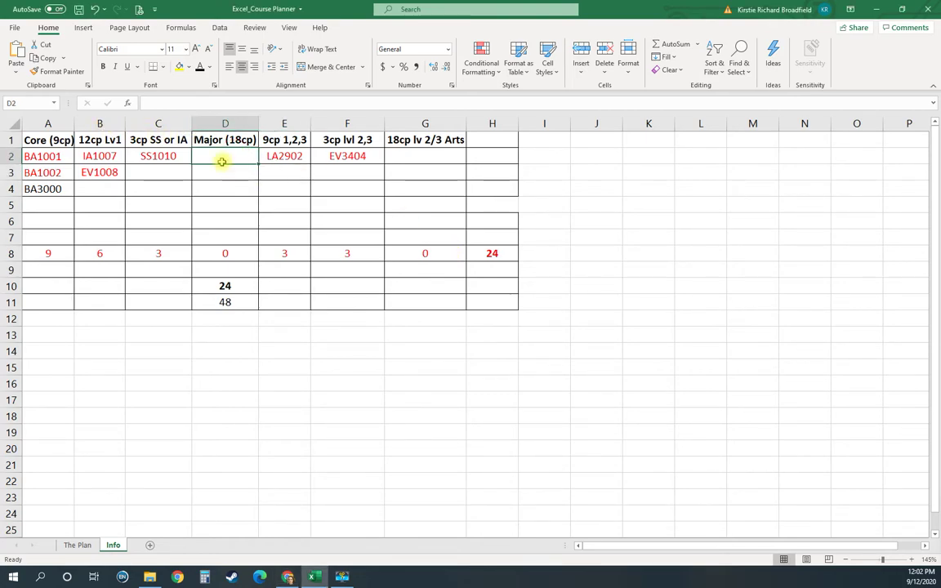
{"action": "type", "text": "IA2016"}
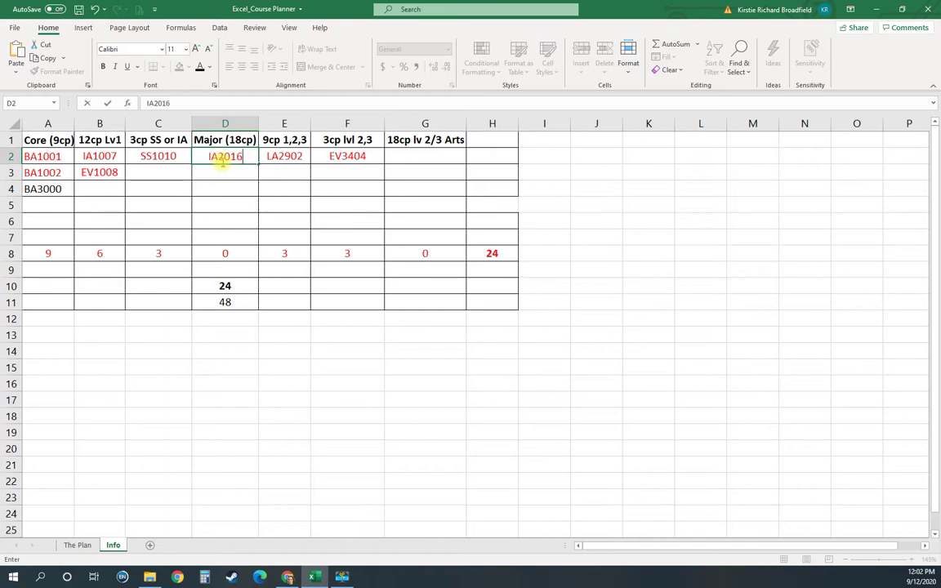
{"action": "key", "text": "Return"}
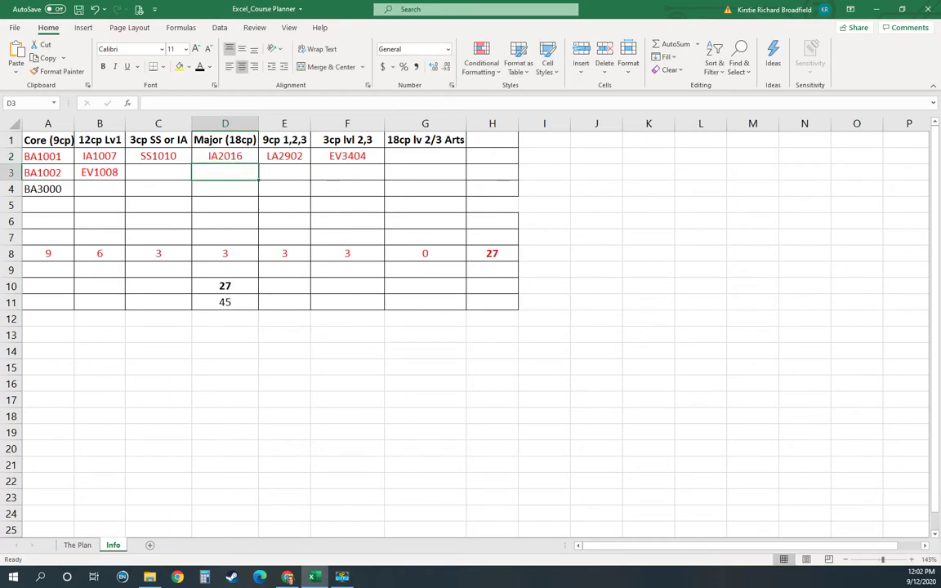
Enter EV1005 in B4 under 12cp Lv1 on the Info sheet.
{"action": "key", "text": "alt+Tab"}
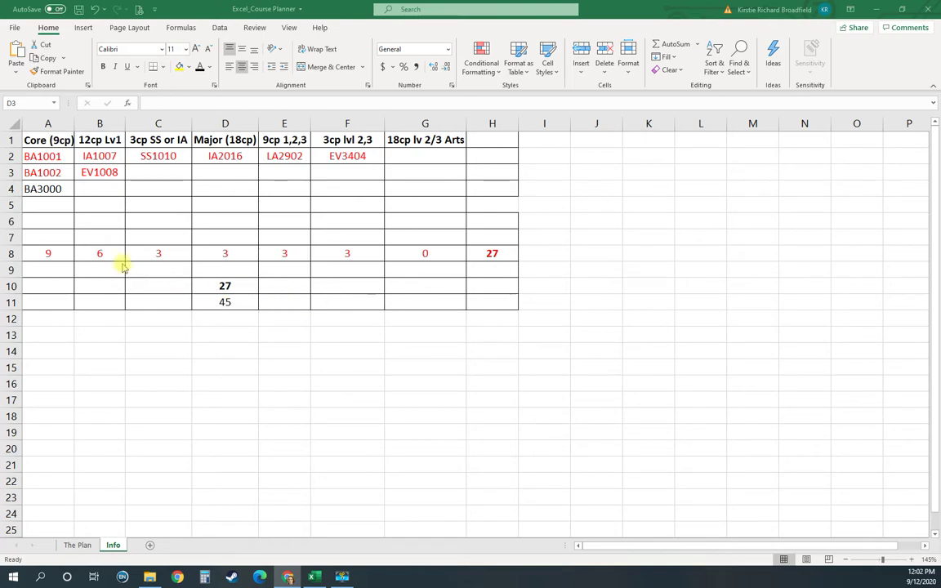
{"action": "left_click", "coordinate": [115, 184]}
{"action": "left_click", "coordinate": [110, 187]}
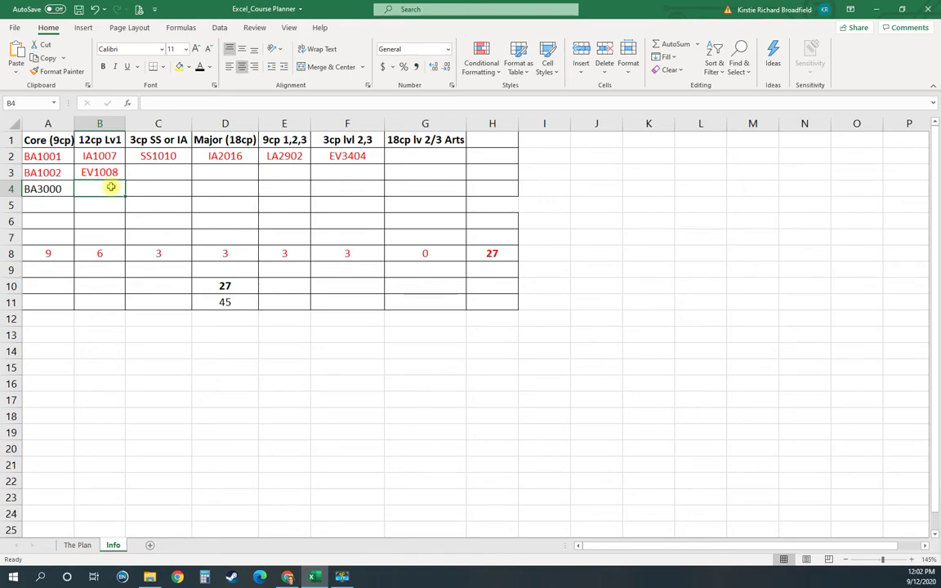
{"action": "type", "text": "EV1005"}
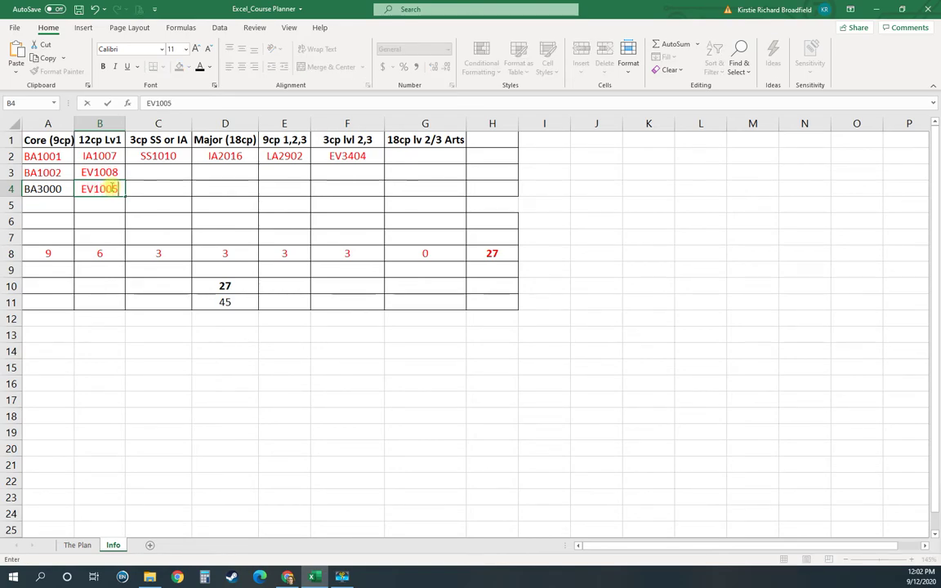
{"action": "key", "text": "Return"}
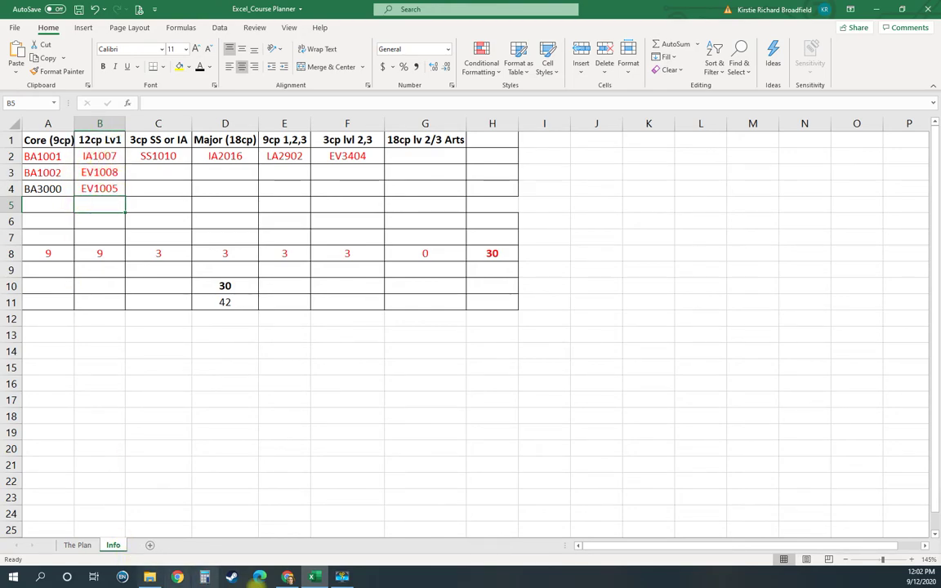
Check the subject on The Plan and enter SY2005 in G2 under 18cp lv 2/3 Arts on Info.
{"action": "left_click", "coordinate": [77, 547]}
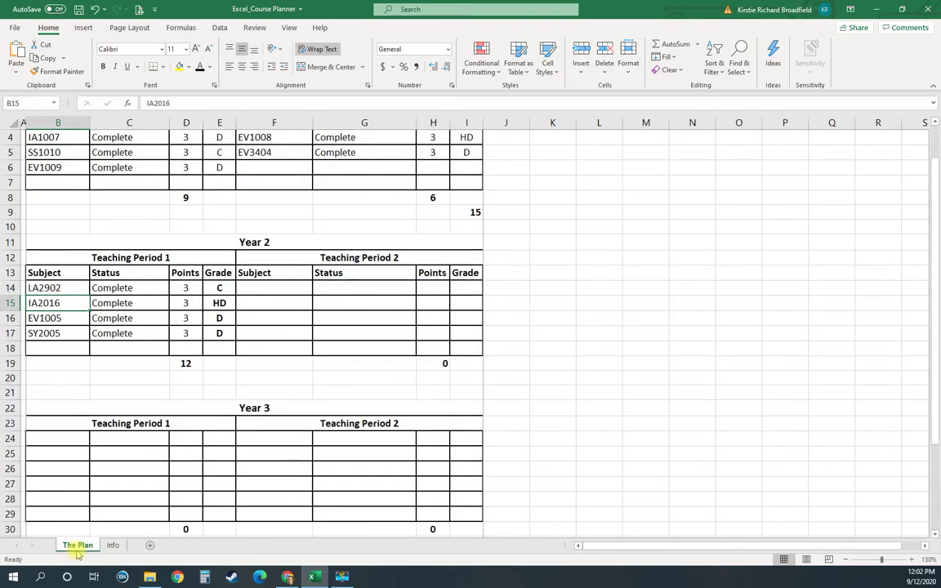
{"action": "left_click", "coordinate": [114, 545]}
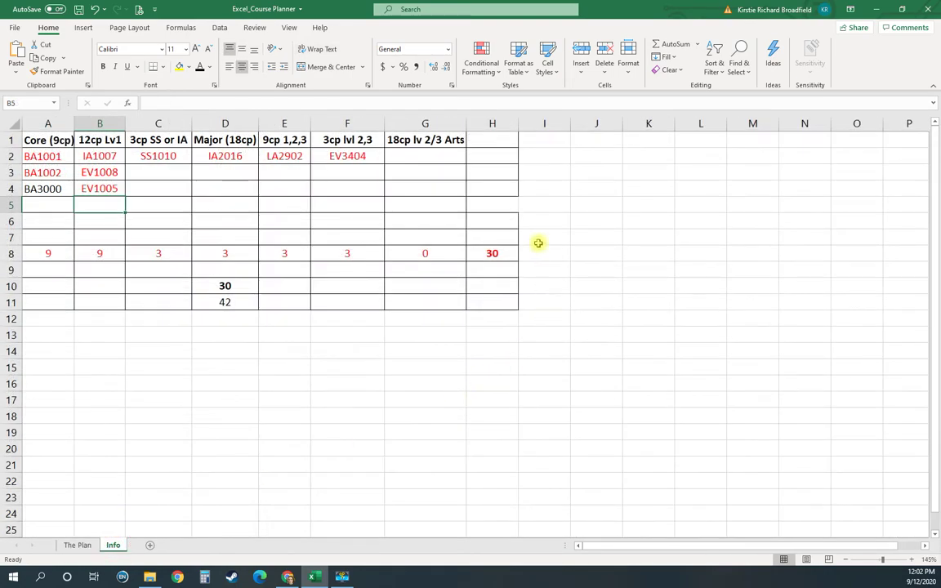
{"action": "left_click", "coordinate": [416, 156]}
{"action": "type", "text": "SS2005"}
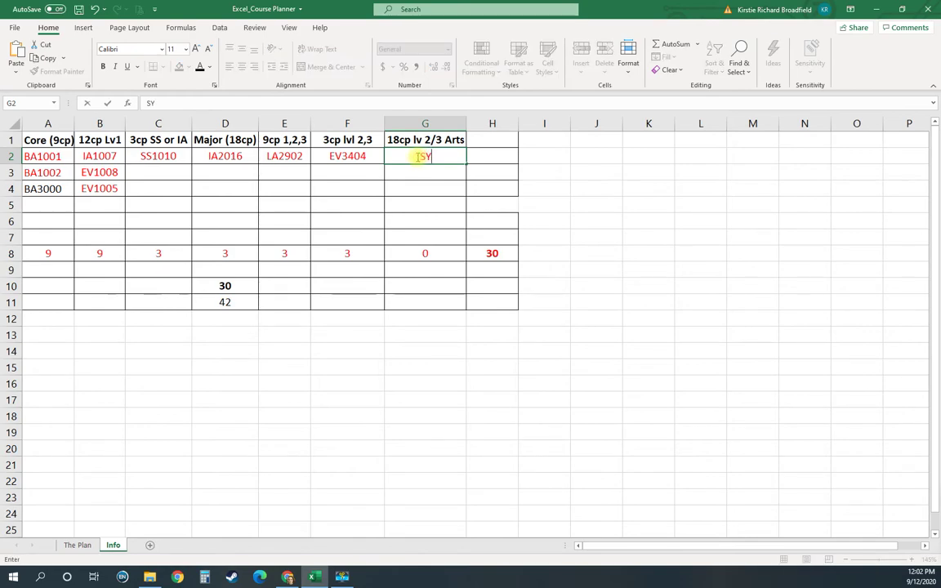
{"action": "key", "text": "Return"}
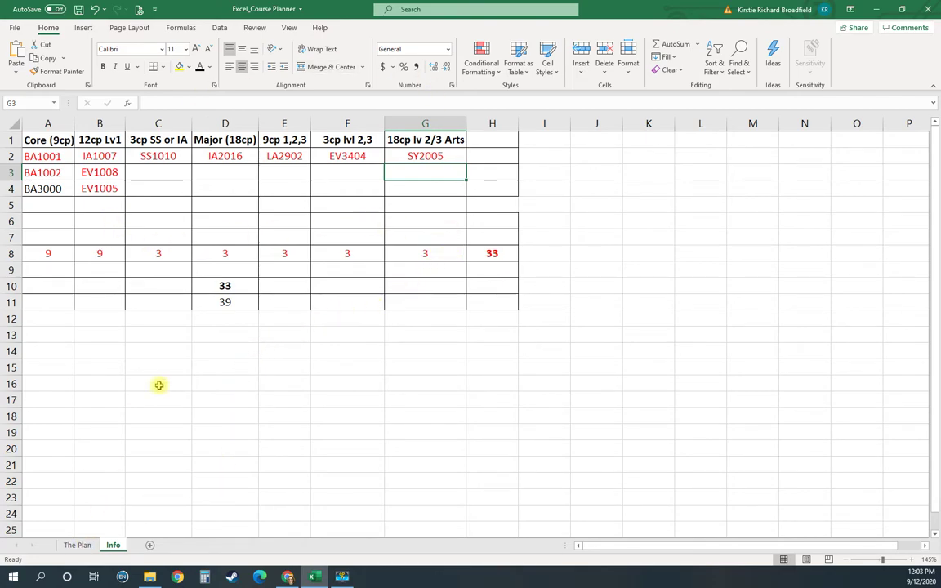
Enter =SUM(9-A8) in A9 to calculate the remaining Core points and fill the formula across to H9.
{"action": "left_click", "coordinate": [51, 270]}
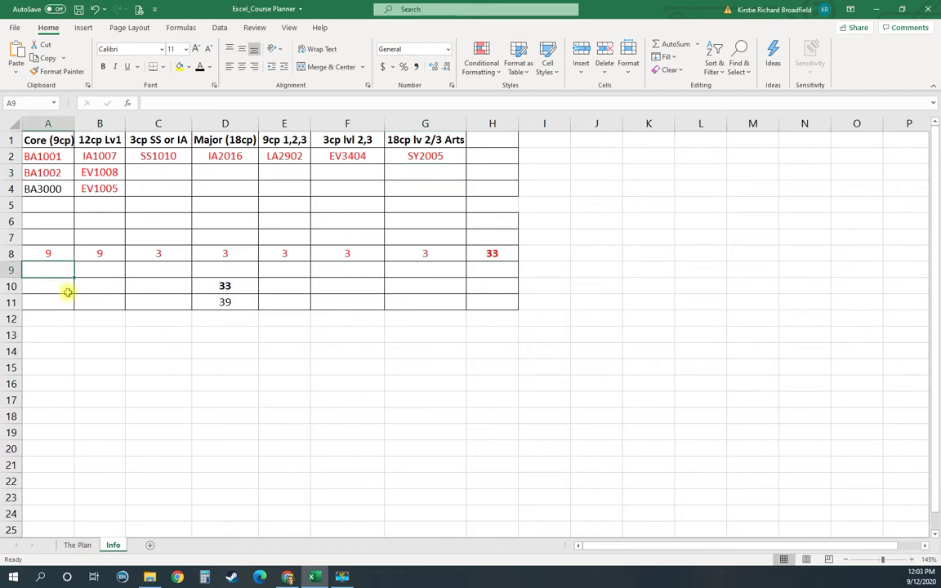
{"action": "type", "text": "=sum"}
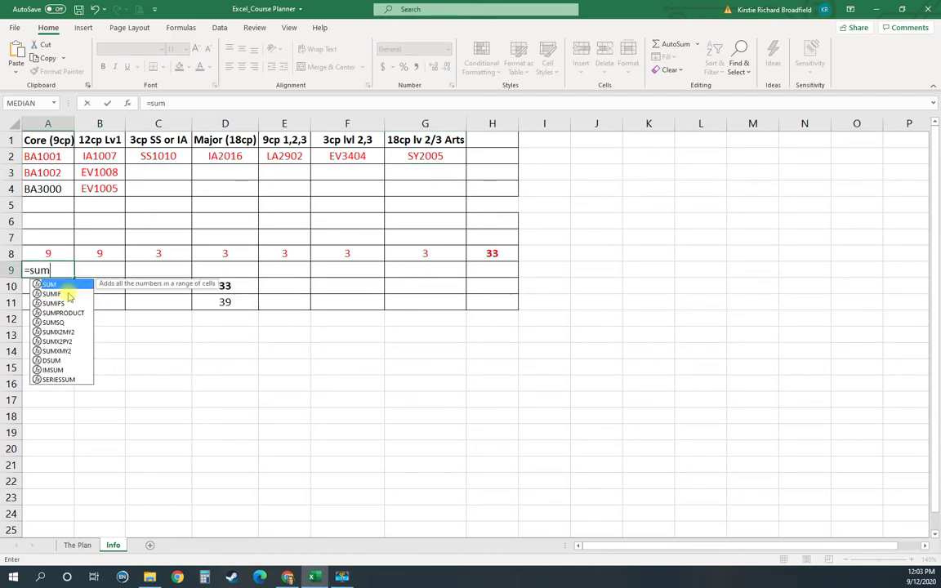
{"action": "type", "text": "(98"}
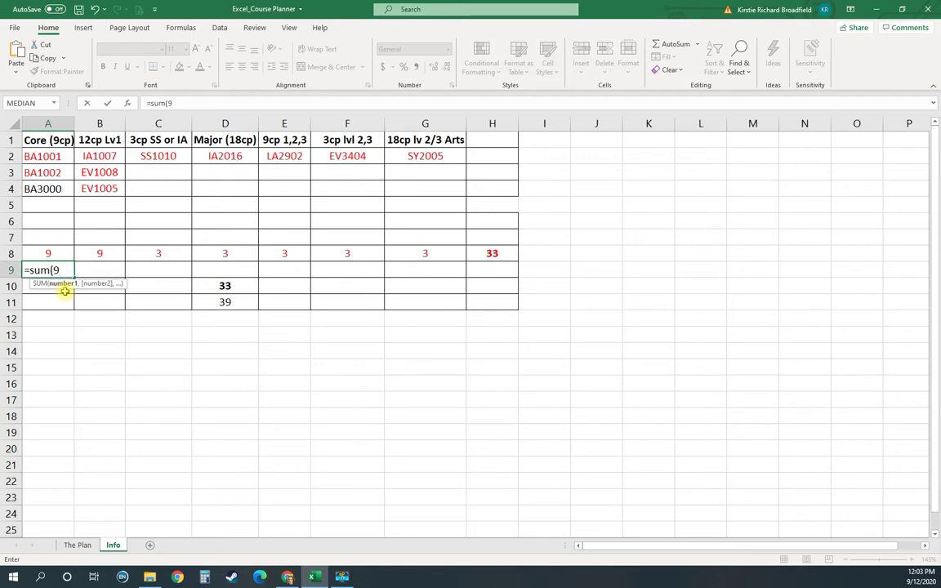
{"action": "left_click", "coordinate": [47, 254]}
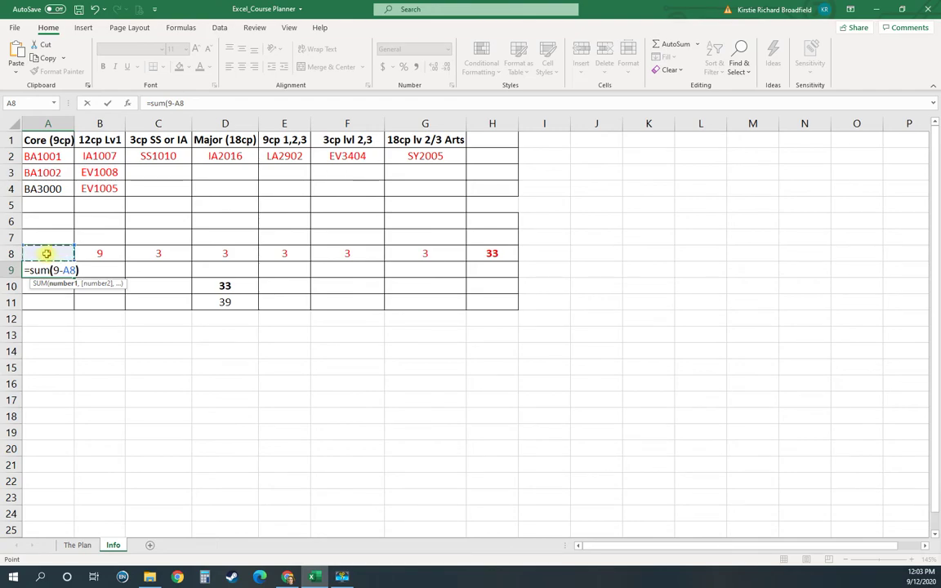
{"action": "key", "text": "Return"}
{"action": "left_click", "coordinate": [47, 265]}
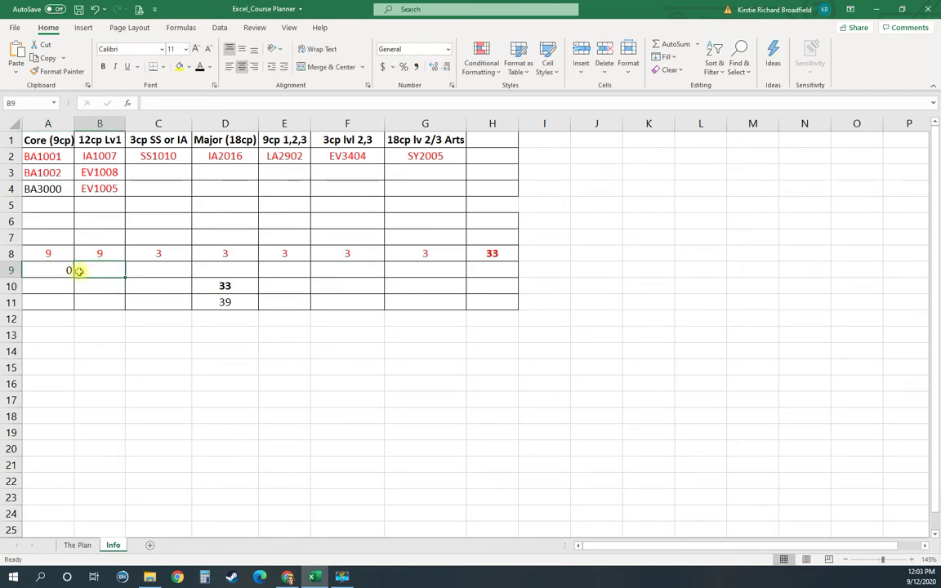
{"action": "left_click_drag", "start_coordinate": [74, 278], "coordinate": [519, 268]}
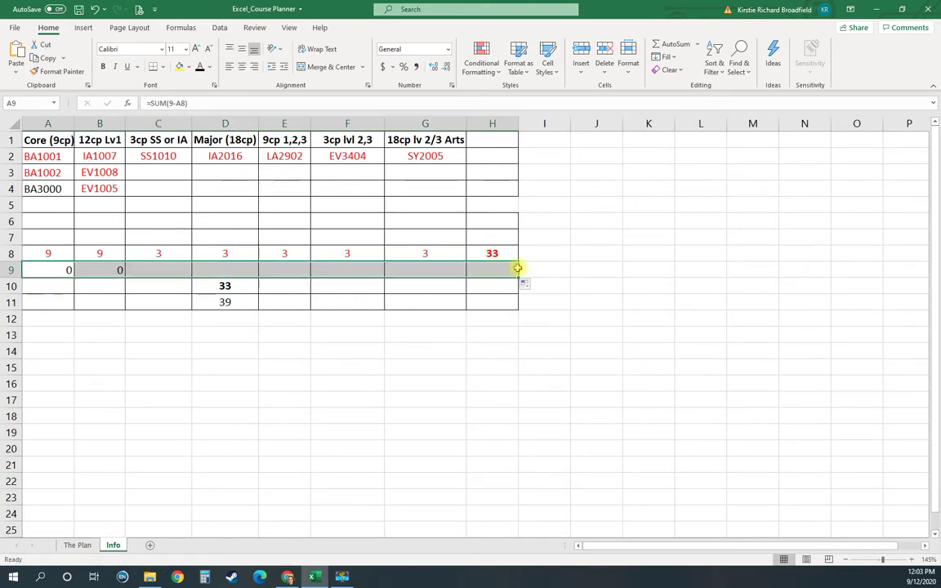
Change the remaining-points formulas to =SUM(12-B8) in B9 and =SUM(3-C8) in C9.
{"action": "double_click", "coordinate": [93, 269]}
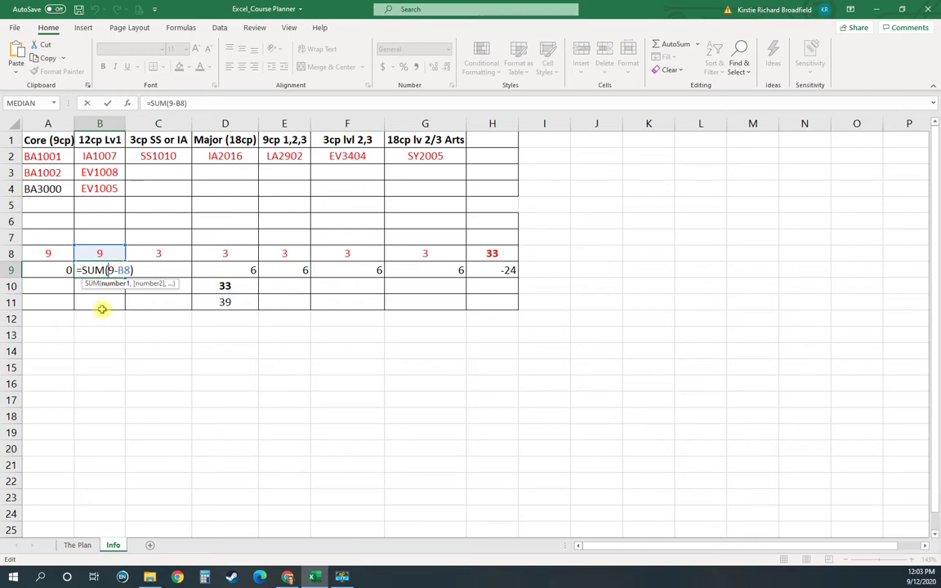
{"action": "key", "text": "Delete"}
{"action": "type", "text": "12"}
{"action": "key", "text": "Return"}
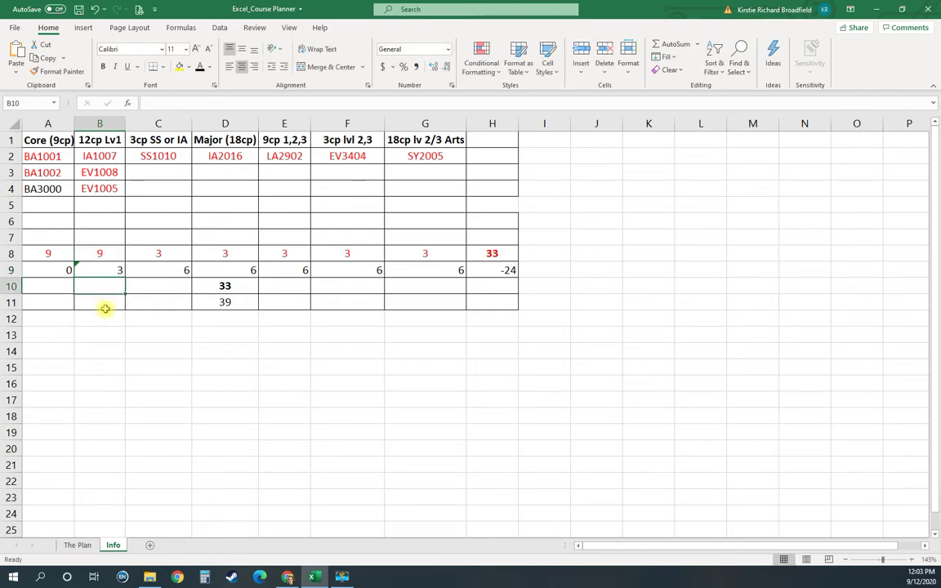
{"action": "left_click", "coordinate": [141, 269]}
{"action": "double_click", "coordinate": [140, 269]}
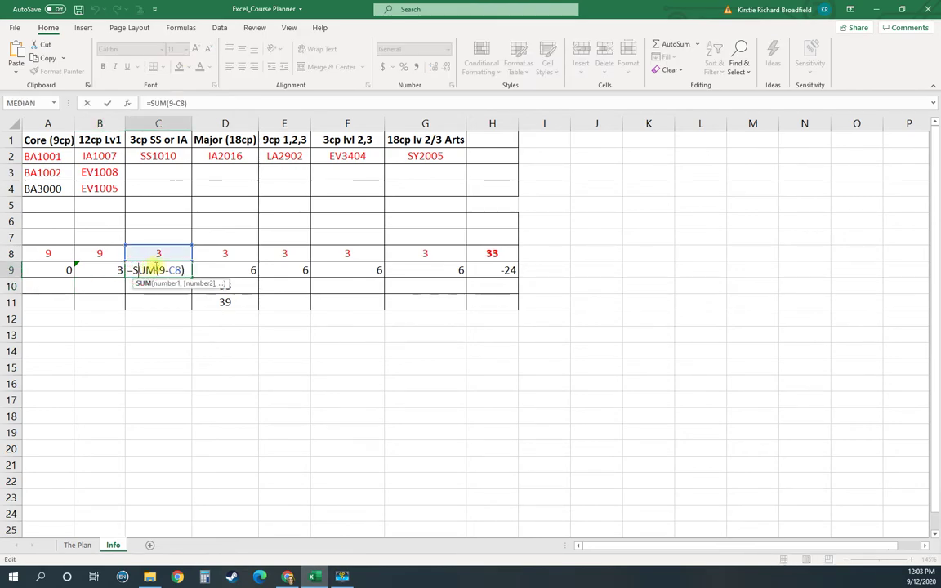
{"action": "key", "text": "Delete"}
{"action": "type", "text": "3"}
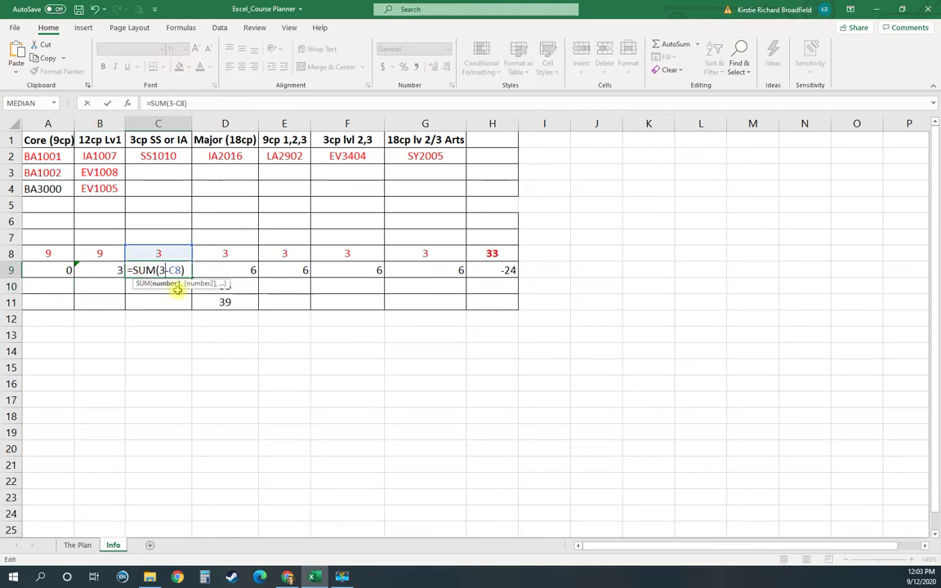
{"action": "key", "text": "Tab"}
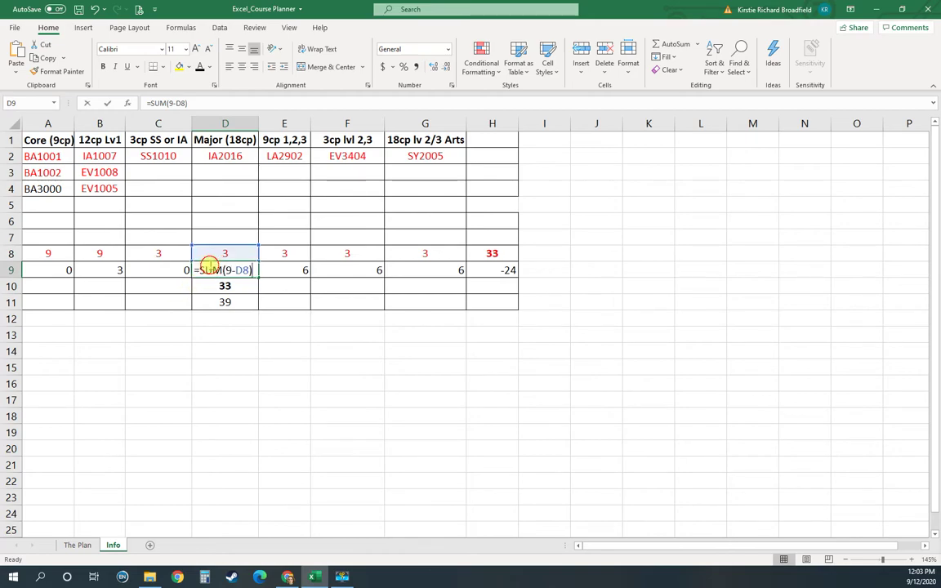
Change the Major formula in D9 to =SUM(18-D8) and keep =SUM(9-E8) in E9.
{"action": "double_click", "coordinate": [209, 269]}
{"action": "left_click", "coordinate": [224, 269]}
{"action": "key", "text": "Delete"}
{"action": "type", "text": "18"}
{"action": "key", "text": "Tab"}
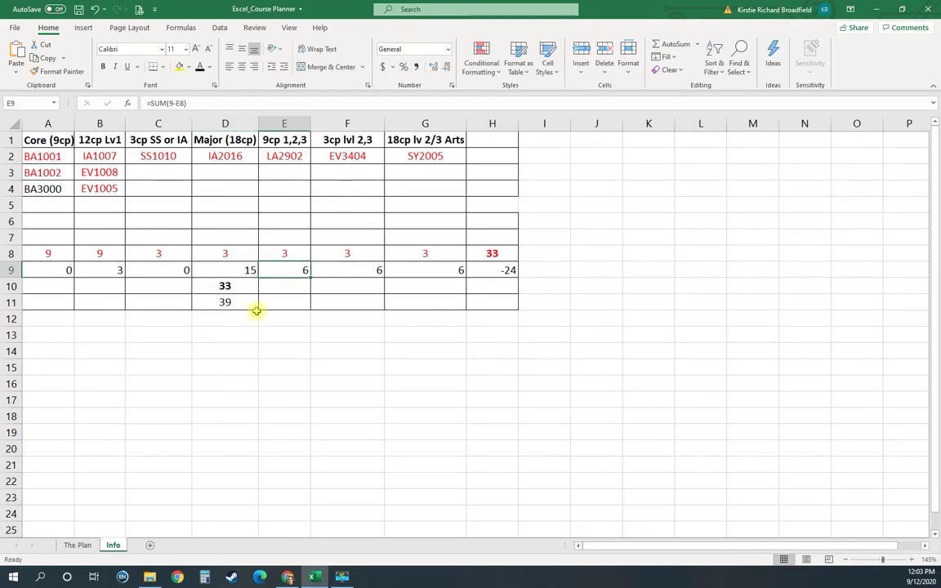
{"action": "double_click", "coordinate": [293, 269]}
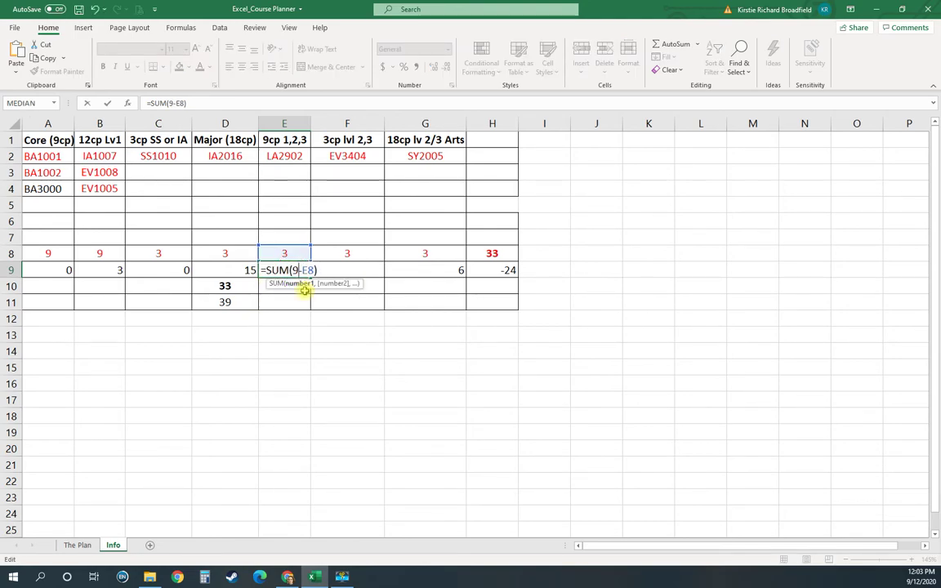
{"action": "key", "text": "Tab"}
Change the remaining-points formula in F9 under 3cp lvl 2,3 to =SUM(3-F8).
{"action": "double_click", "coordinate": [335, 268]}
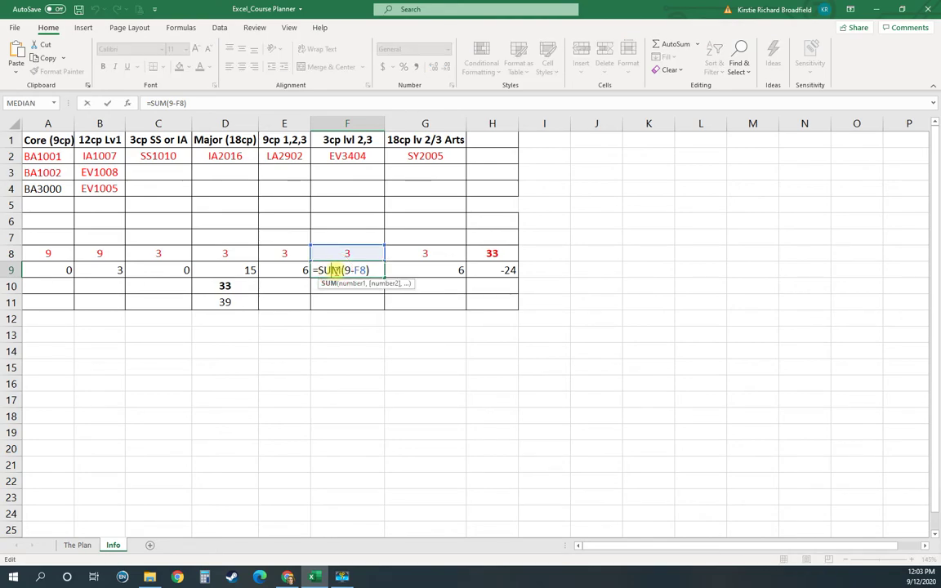
{"action": "key", "text": "BackSpace"}
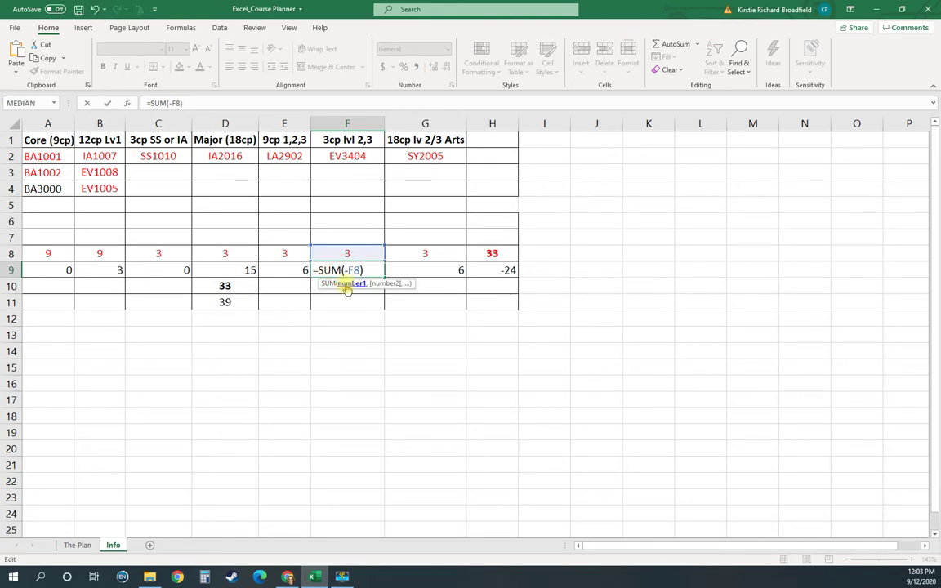
{"action": "type", "text": "3"}
{"action": "key", "text": "Tab"}
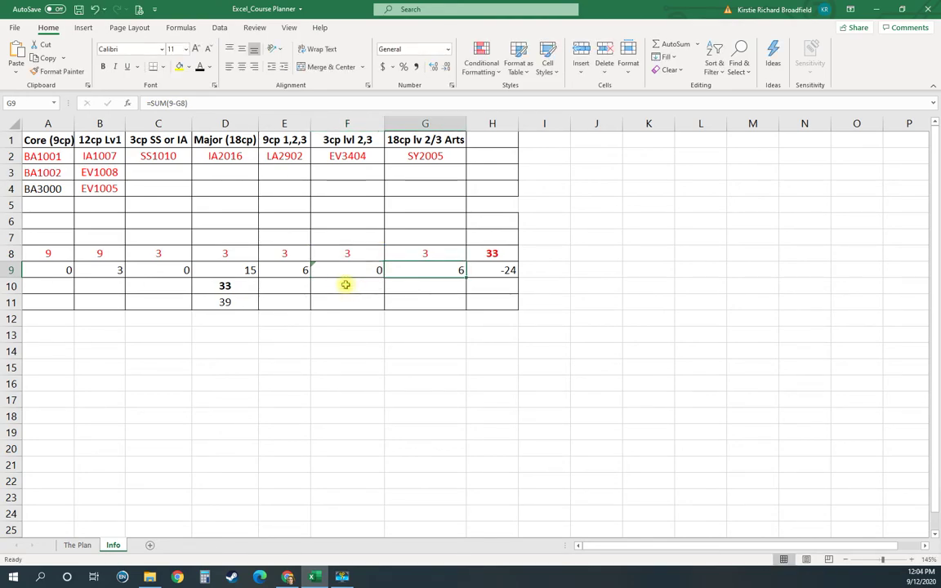
Change the formula in G9 under 18cp lv 2/3 Arts to =SUM(18-G8) and clear the copied formula from H9.
{"action": "double_click", "coordinate": [418, 270]}
{"action": "left_click", "coordinate": [419, 269]}
{"action": "key", "text": "BackSpace"}
{"action": "type", "text": "18"}
{"action": "key", "text": "Tab"}
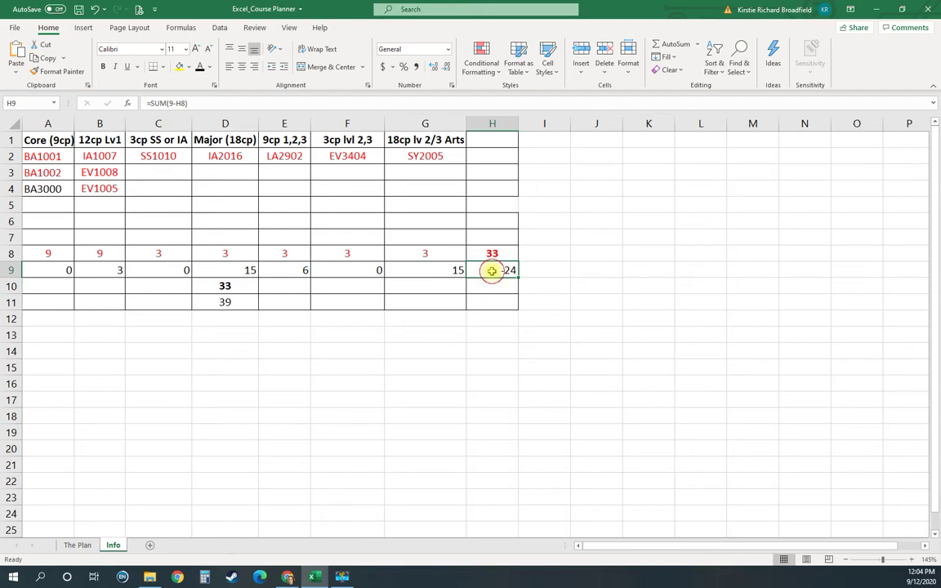
{"action": "key", "text": "Delete"}
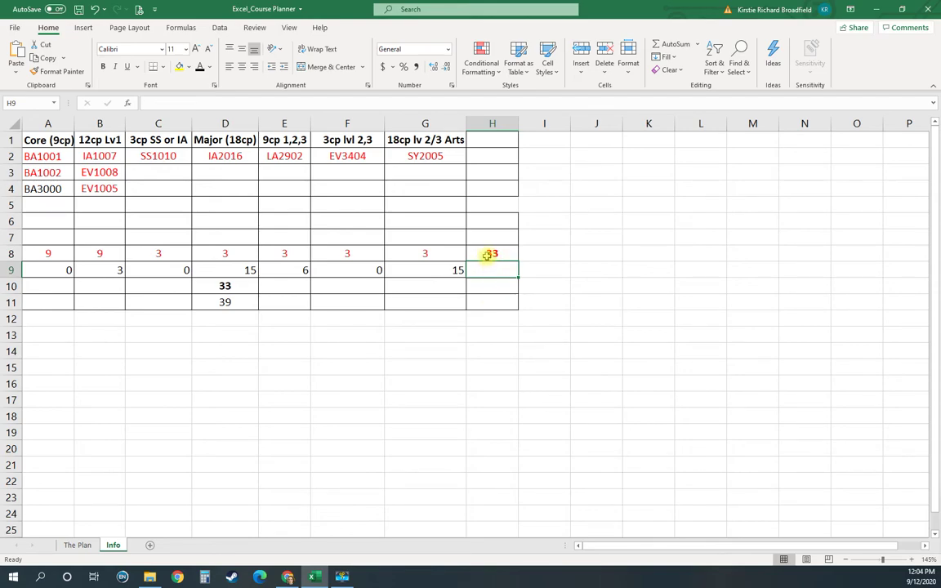
Review the points total in H8, the overall remainder in D11 and the remaining-points formulas in B9, D9 and F9.
{"action": "left_click", "coordinate": [489, 254]}
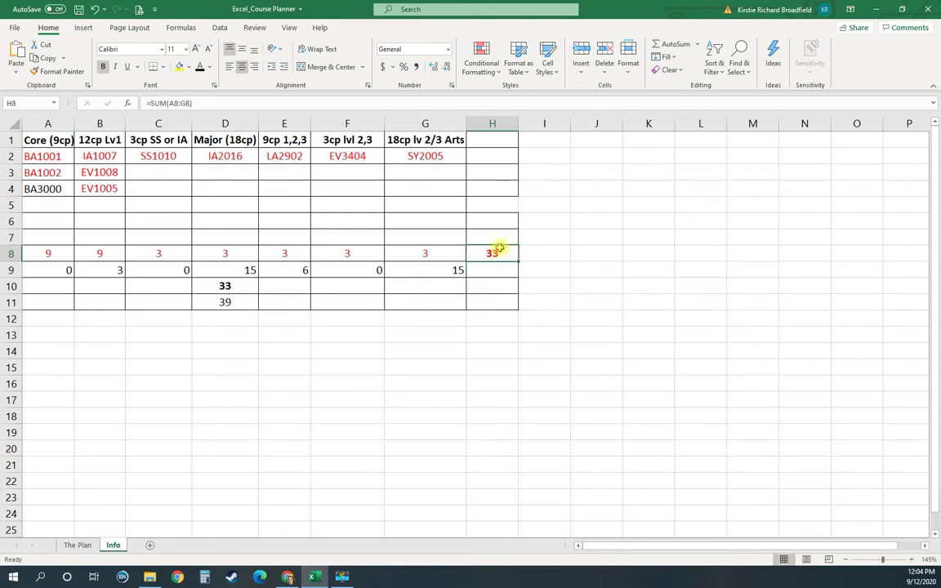
{"action": "left_click", "coordinate": [231, 303]}
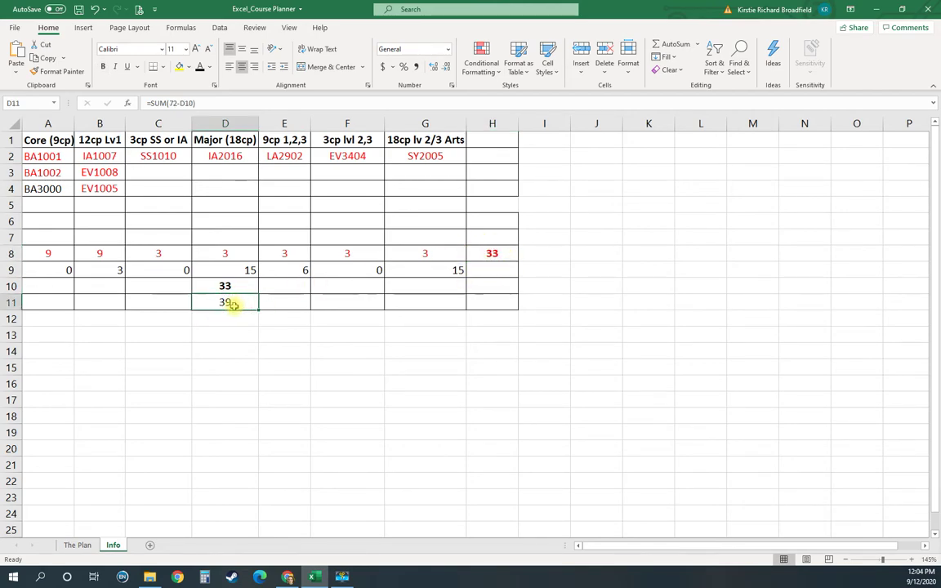
{"action": "left_click", "coordinate": [108, 269]}
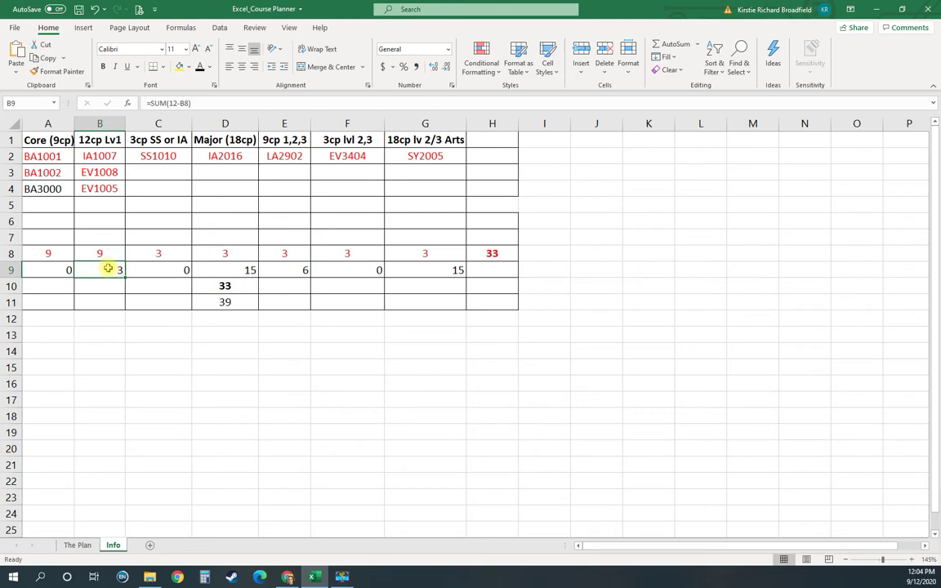
{"action": "left_click", "coordinate": [250, 267]}
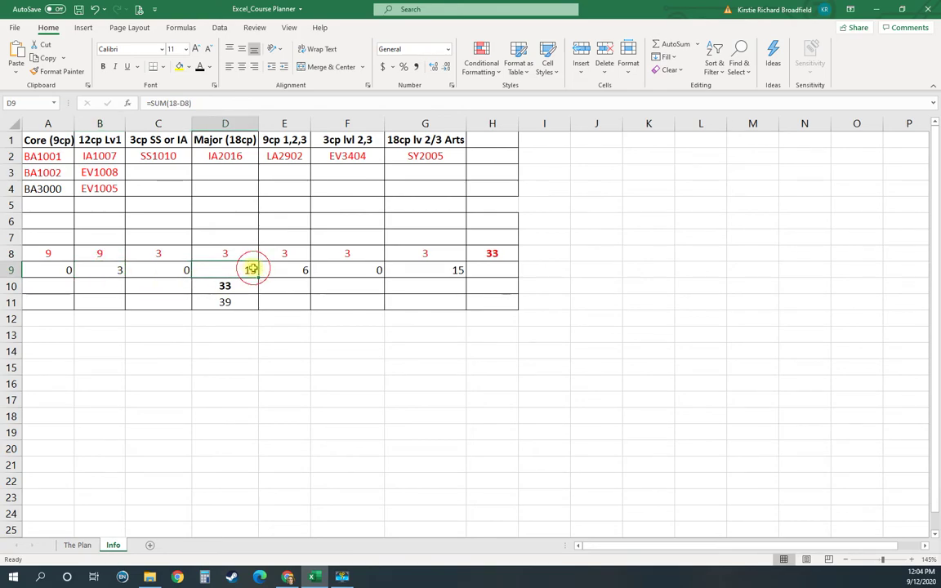
{"action": "left_click", "coordinate": [320, 270]}
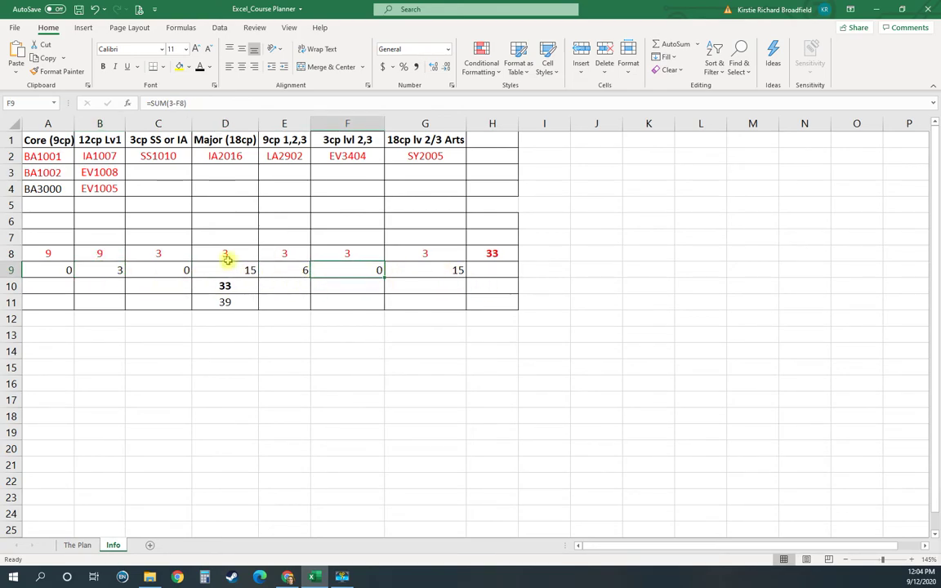
On The Plan, fill Year 2 Teaching Period 2 from F14 with Complete 3-point subjects IA2013 (D), BA1002 (HD) and IA2010 (D).
{"action": "left_click", "coordinate": [76, 544]}
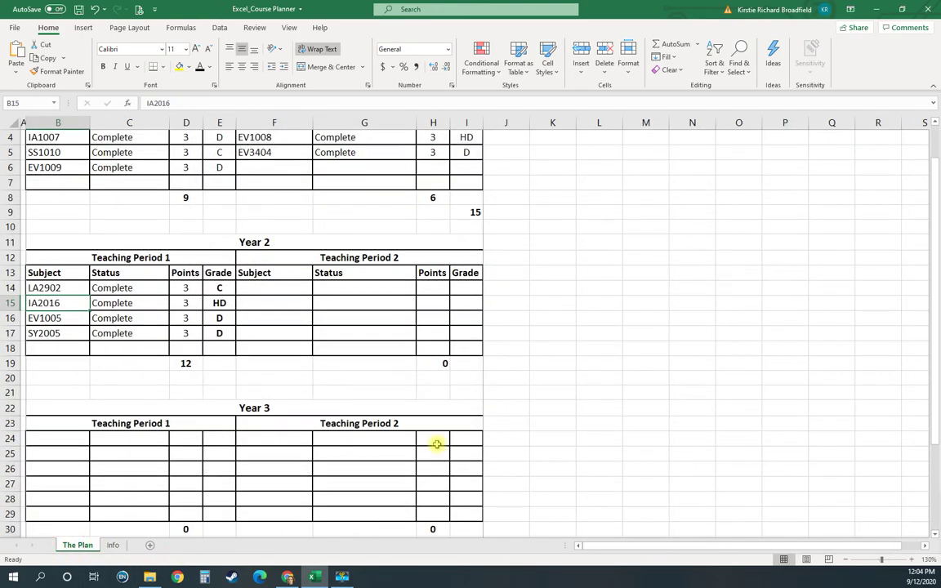
{"action": "left_click", "coordinate": [173, 332]}
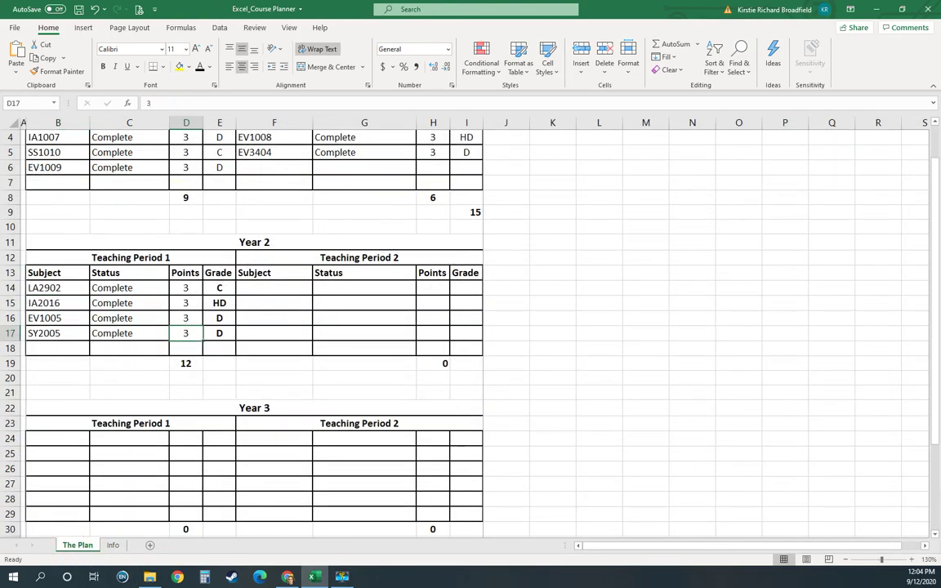
{"action": "left_click", "coordinate": [288, 576]}
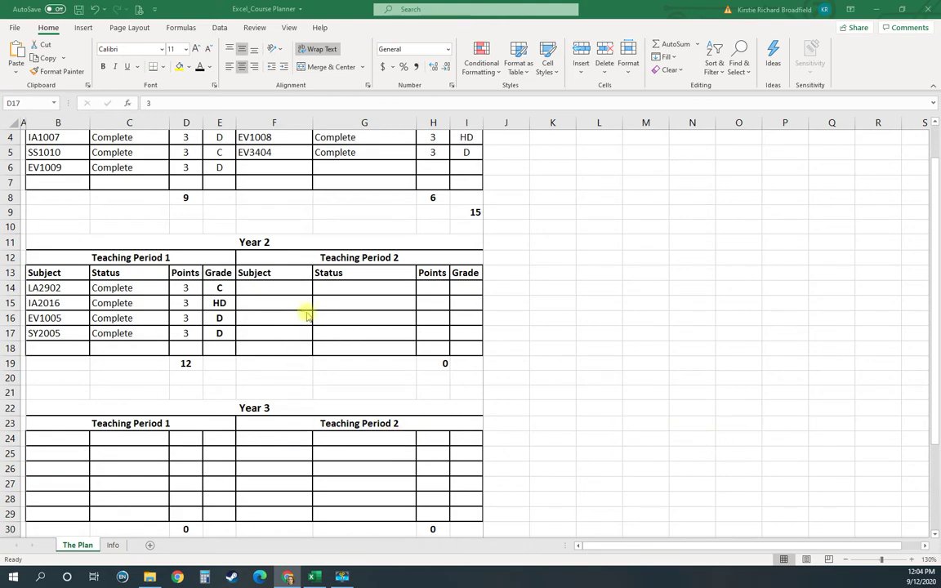
{"action": "left_click", "coordinate": [297, 287]}
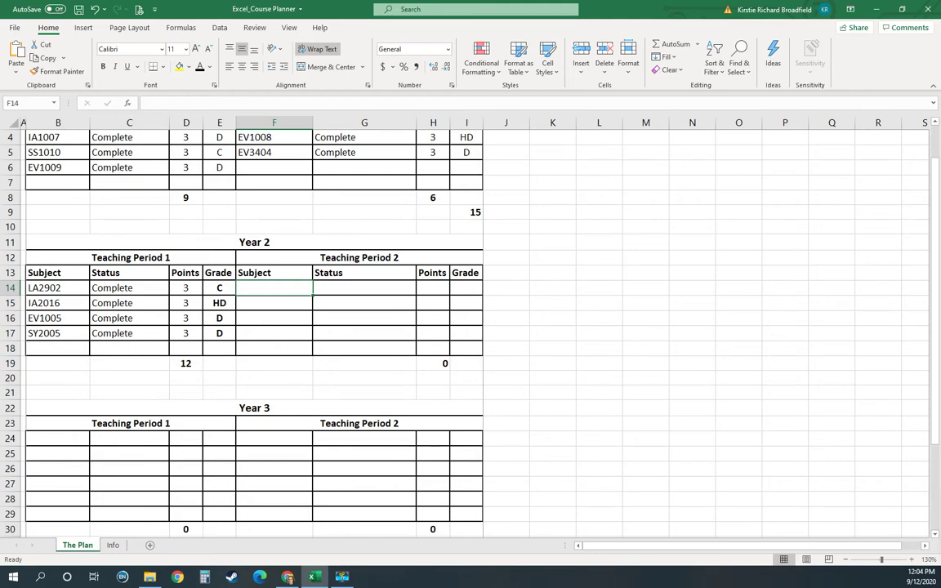
{"action": "key", "text": "alt+Tab"}
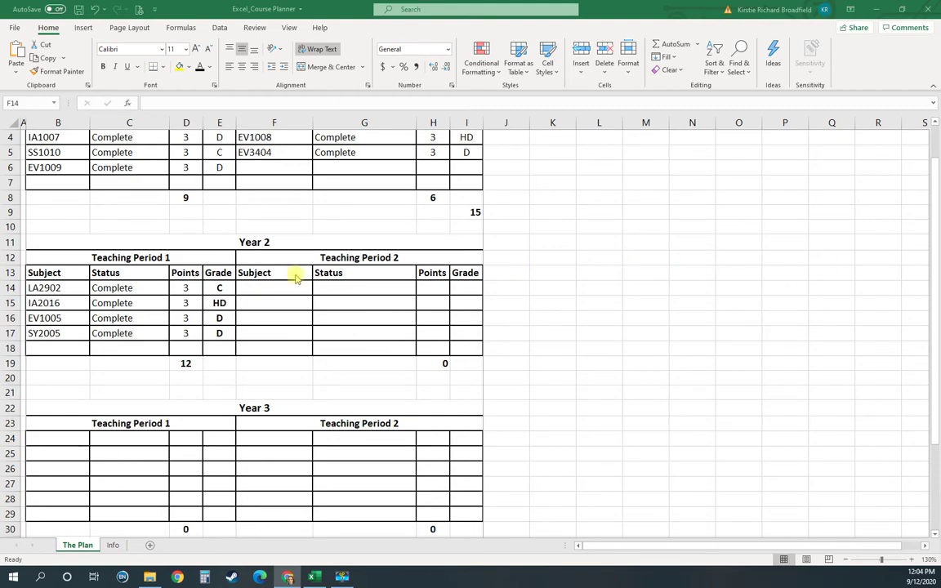
{"action": "left_click", "coordinate": [258, 287]}
{"action": "type", "text": "IA2013\tComplete\t3\tD BA1002\tComplete\t3\tHD IA2010\tComplete\t3\tD"}
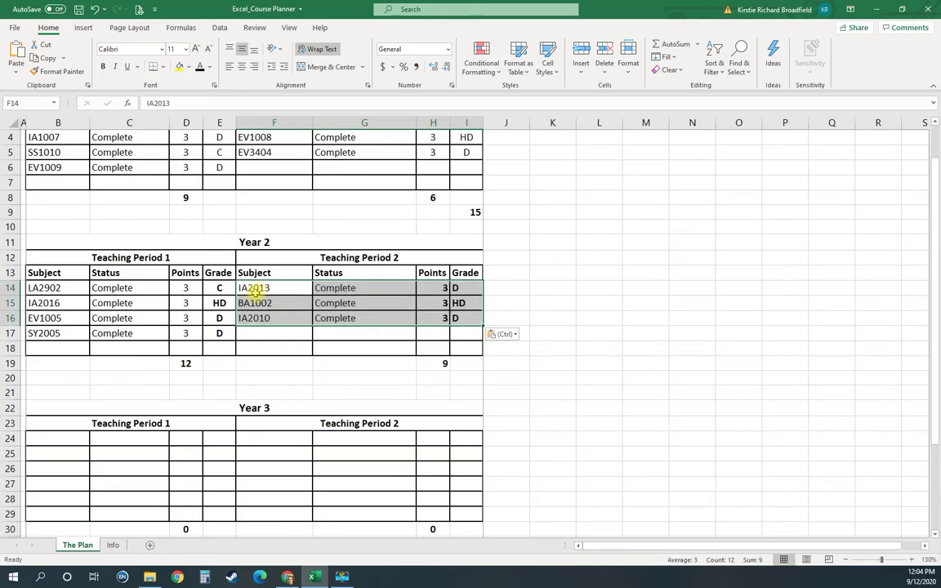
Add BA1001 in row 17 of Year 2 Teaching Period 2 with status Complete, 3 points and grade HD.
{"action": "scroll", "coordinate": [262, 288], "scroll_direction": "down", "scroll_amount": 1}
{"action": "left_click", "coordinate": [259, 288]}
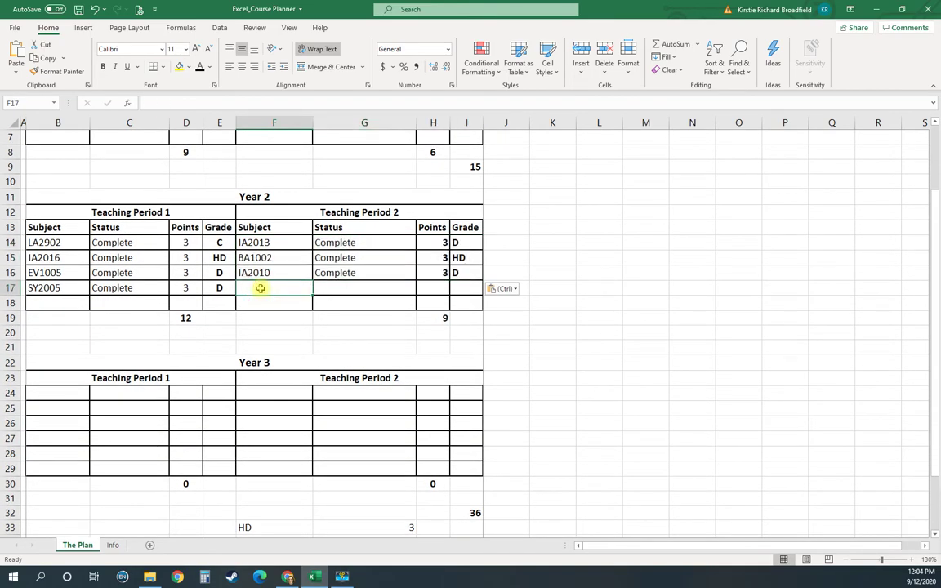
{"action": "key", "text": "alt+Tab"}
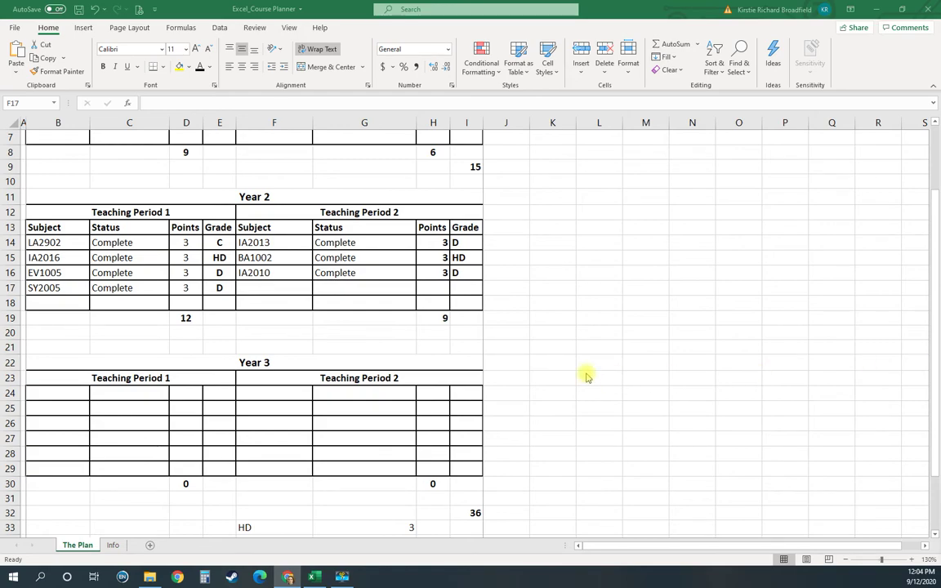
{"action": "left_click", "coordinate": [268, 289]}
{"action": "type", "text": "BA1001\tComplete\t3\tHD"}
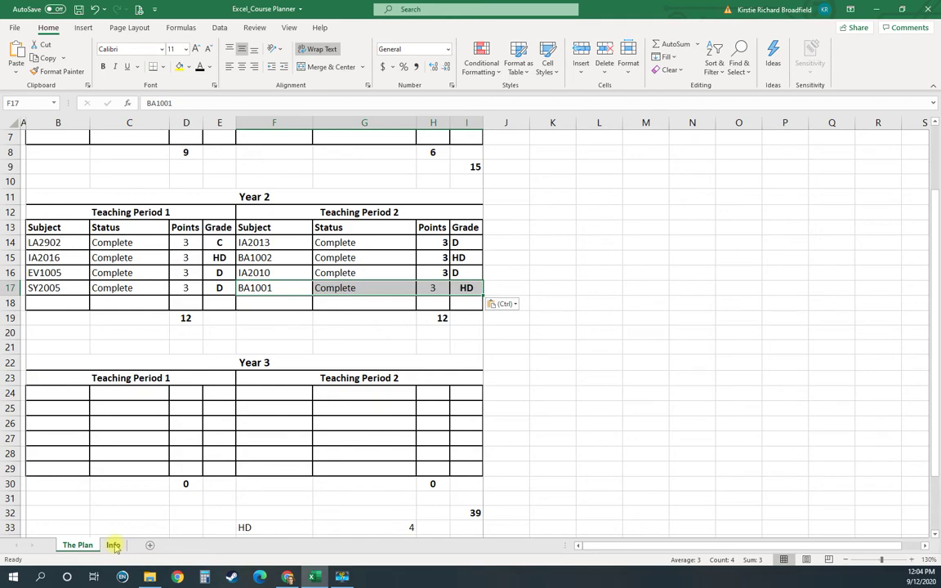
On the Info sheet, enter subject code IA2013 in D3 under Major (18cp).
{"action": "left_click", "coordinate": [113, 546]}
{"action": "left_click", "coordinate": [211, 166]}
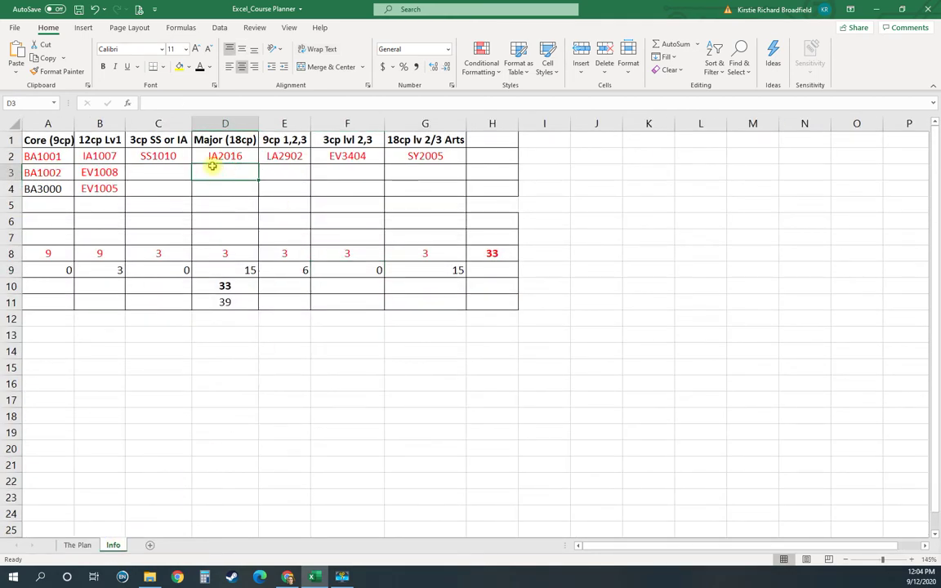
{"action": "type", "text": "IA2013"}
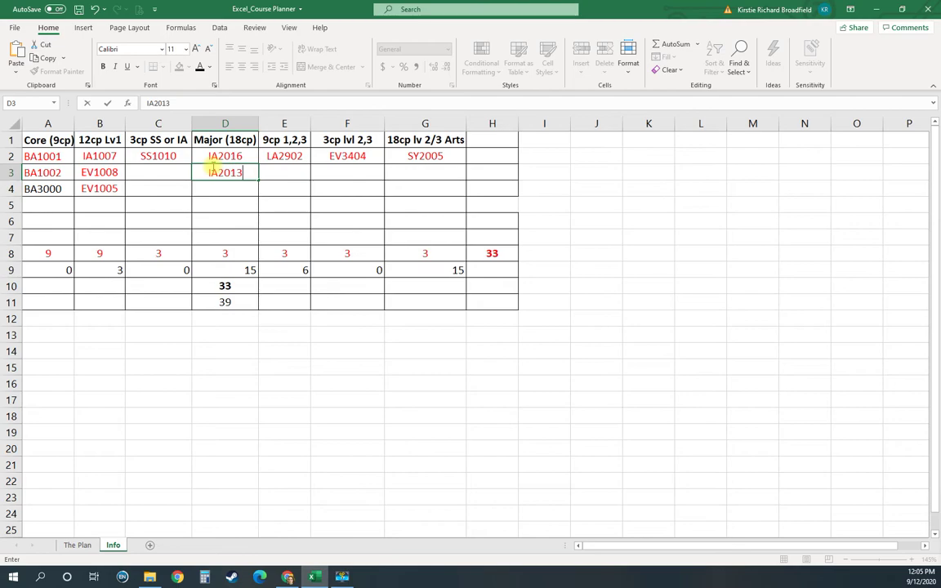
{"action": "key", "text": "Return"}
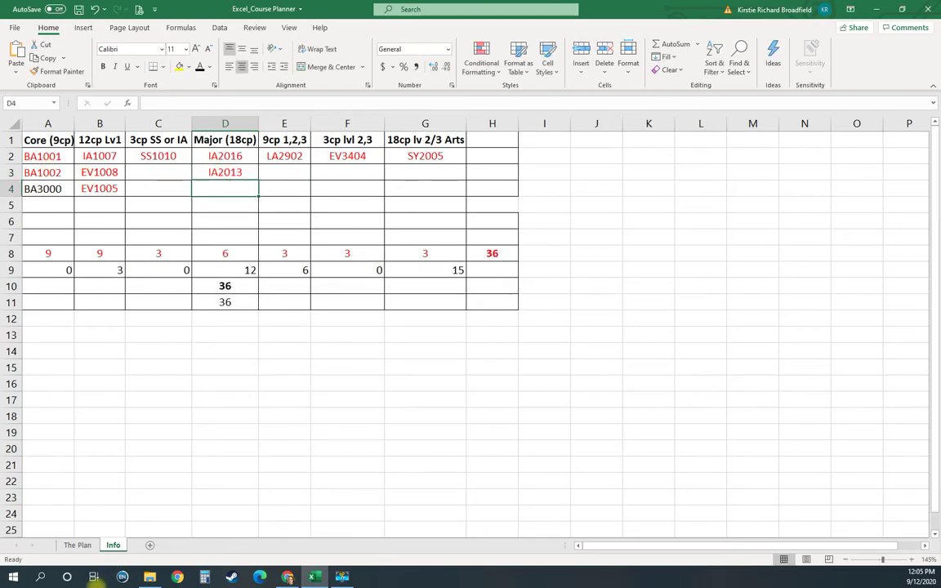
Check the Year 2 subjects on The Plan and enter IA2010 in D4 under Major (18cp) on Info.
{"action": "left_click", "coordinate": [77, 545]}
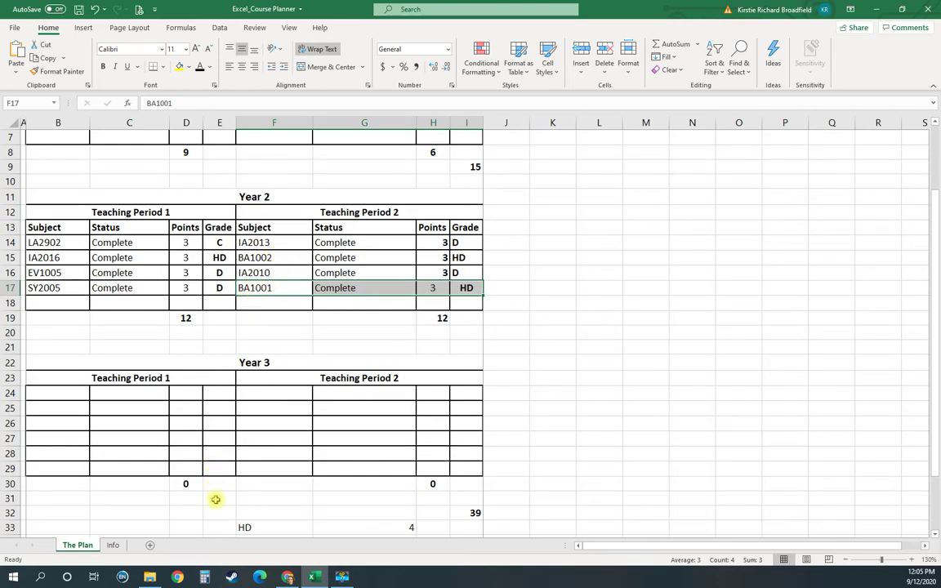
{"action": "left_click", "coordinate": [114, 545]}
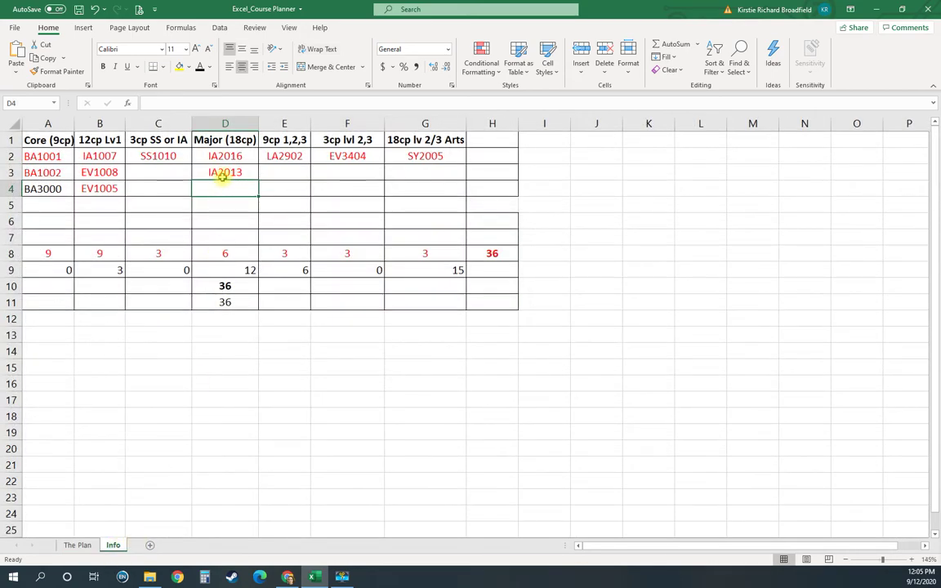
{"action": "type", "text": "IA2010"}
{"action": "key", "text": "Return"}
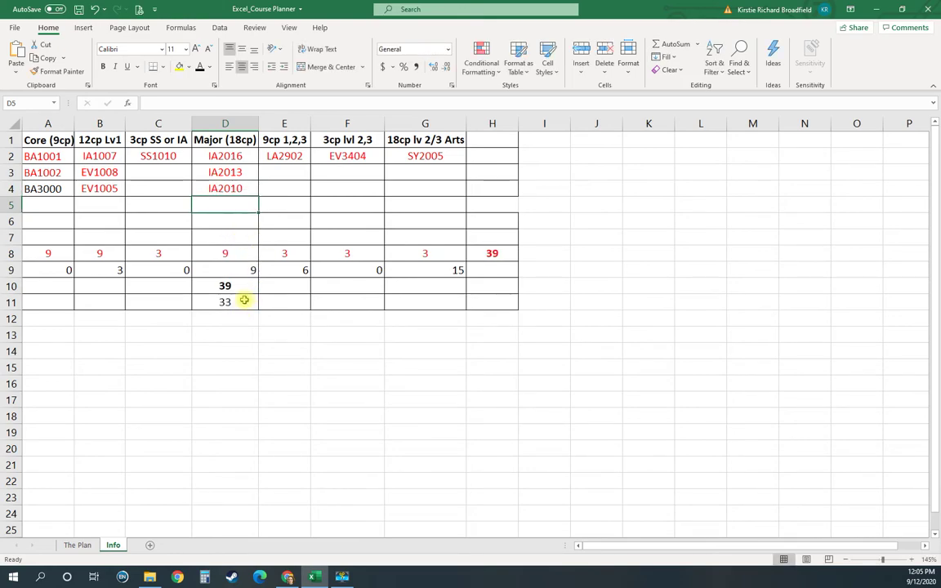
Fill Year 3 Teaching Period 1 from B24 with Complete 3-point subjects IA3101 (D), IA3003 (HD), AN2004 (HD), CV1200 (D), WS3027 (HD) and WC2001 (P).
{"action": "left_click", "coordinate": [85, 546]}
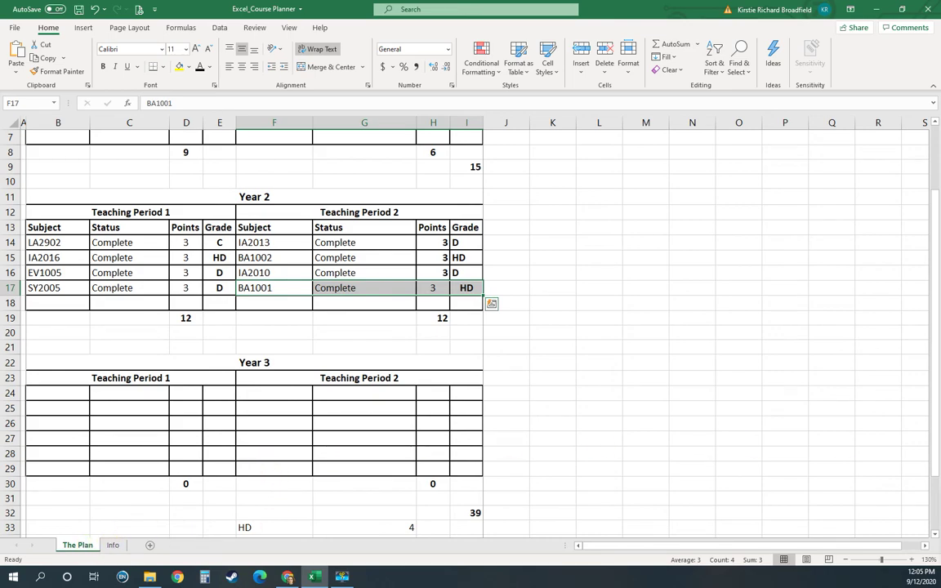
{"action": "left_click", "coordinate": [287, 576]}
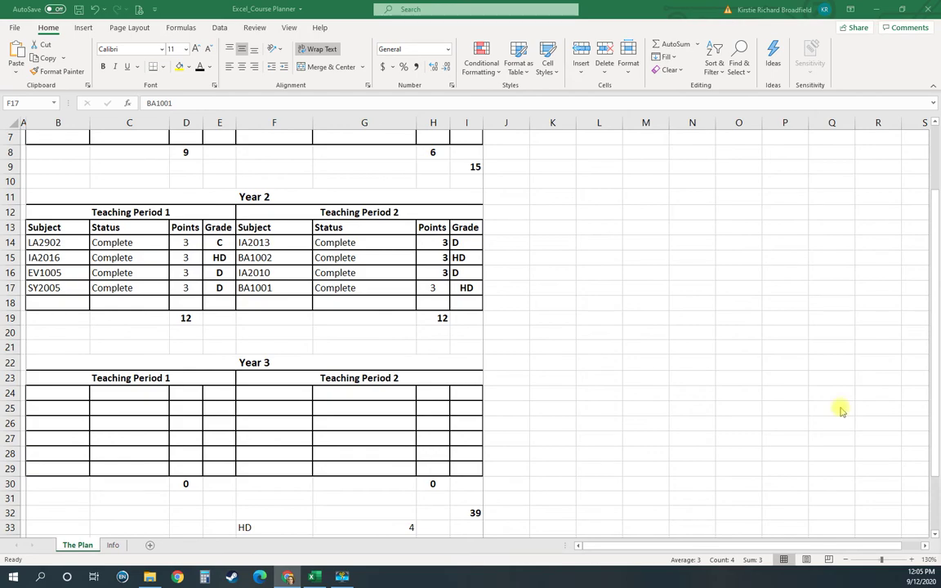
{"action": "left_click", "coordinate": [34, 392]}
{"action": "left_click", "coordinate": [34, 392]}
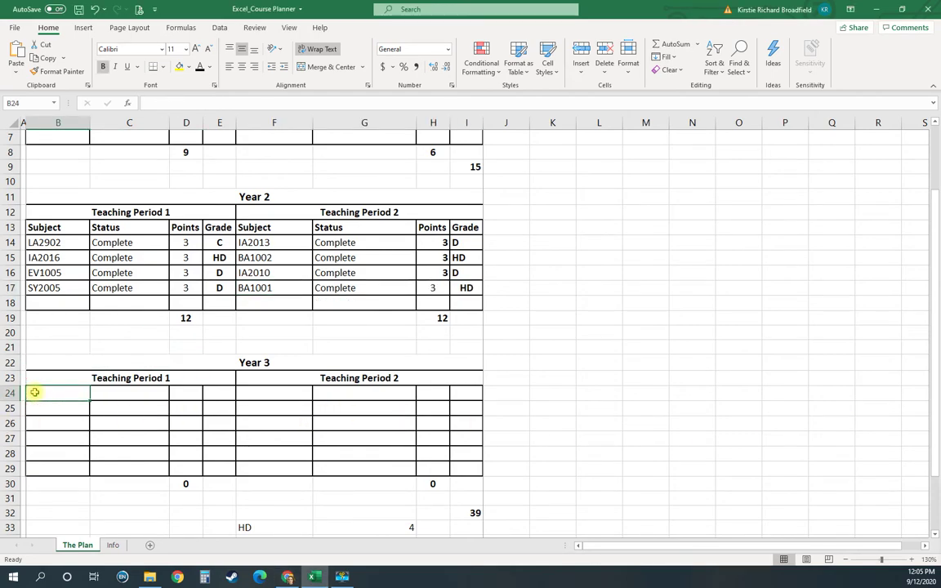
{"action": "type", "text": "IA3101\tComplete\t3\tD IA3003\tComplete\t3\tHD AN2004\tComplete\t3\tHD CV1200\tComplete\t3\tD WS3027\tComplete\t3\tHD WC2001\tComplete\t3\tP"}
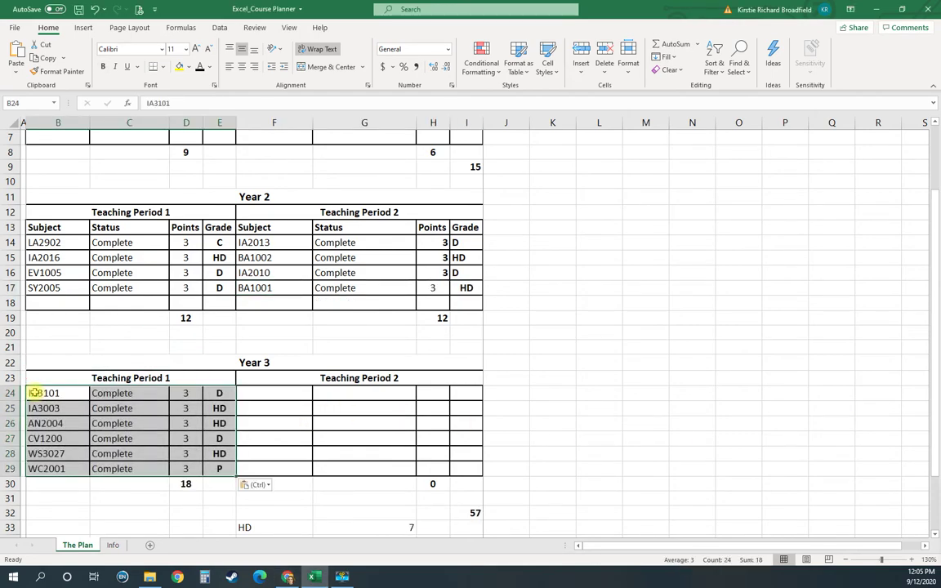
Review the Year 3 Teaching Period 1 points total, subjects and grades against the earlier years and the requirement columns on Info.
{"action": "left_click", "coordinate": [186, 484]}
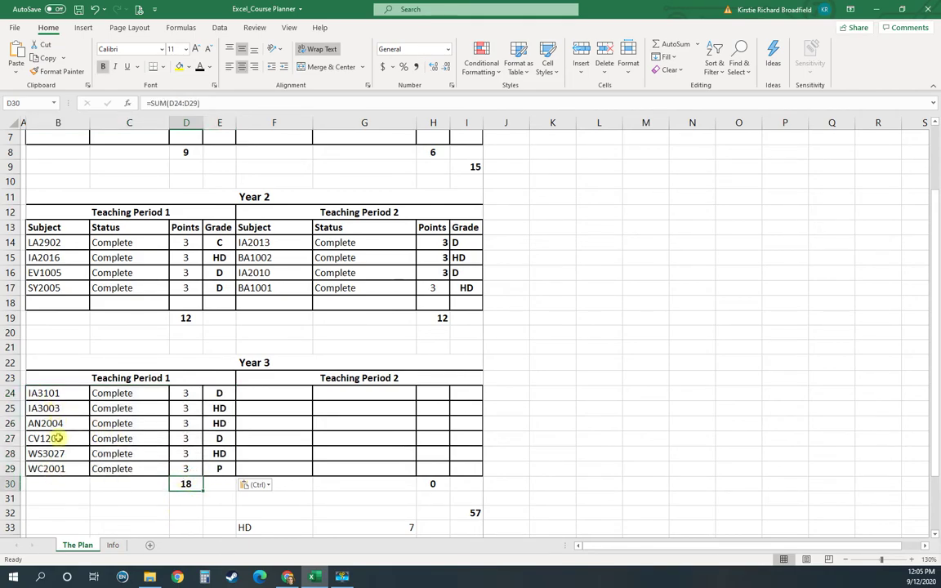
{"action": "scroll", "coordinate": [106, 378], "scroll_direction": "down", "scroll_amount": 1}
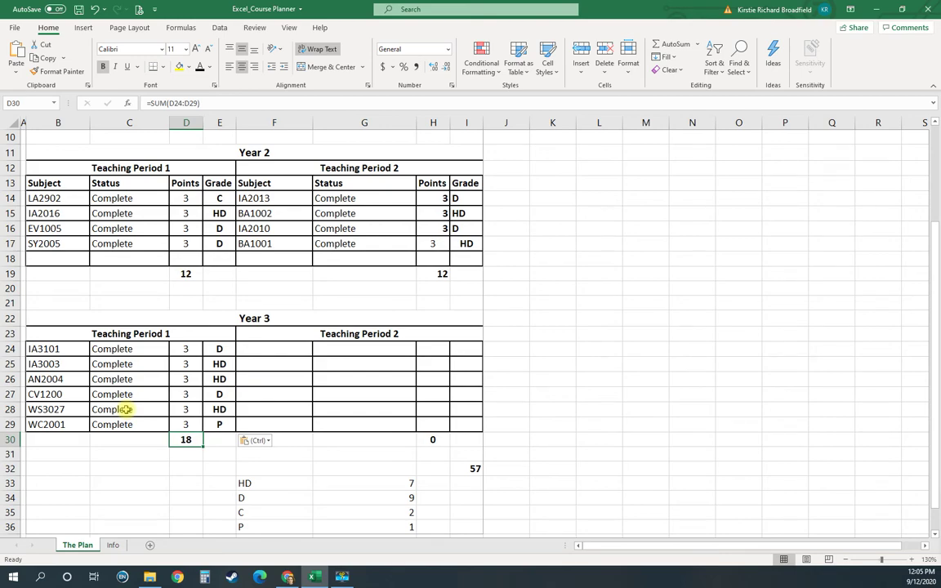
{"action": "left_click", "coordinate": [55, 393]}
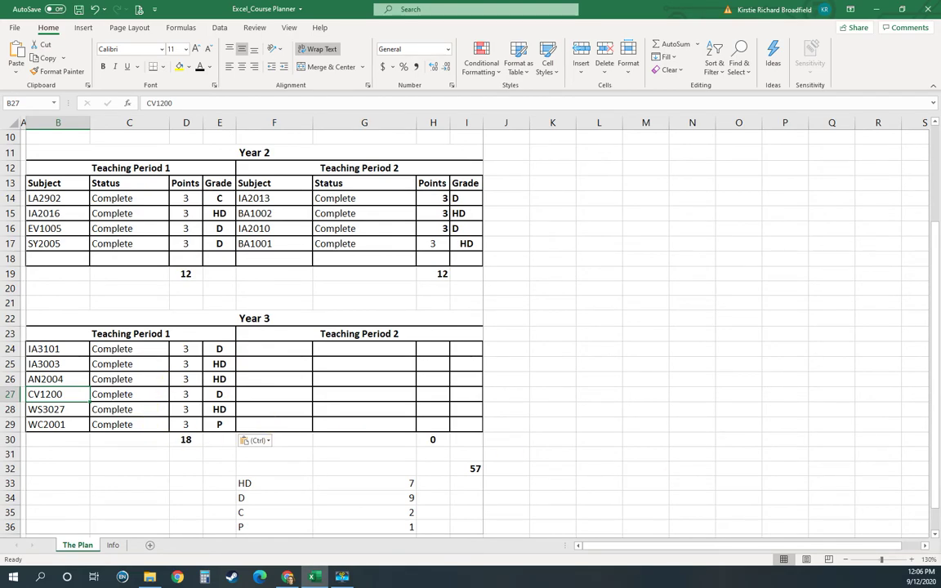
{"action": "scroll", "coordinate": [318, 339], "scroll_direction": "up", "scroll_amount": 3}
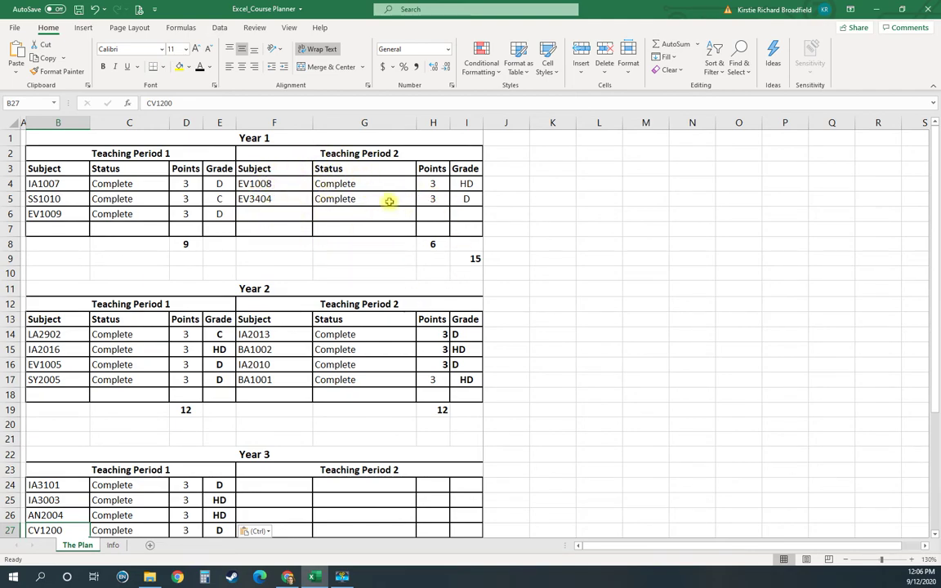
{"action": "scroll", "coordinate": [377, 219], "scroll_direction": "down", "scroll_amount": 3}
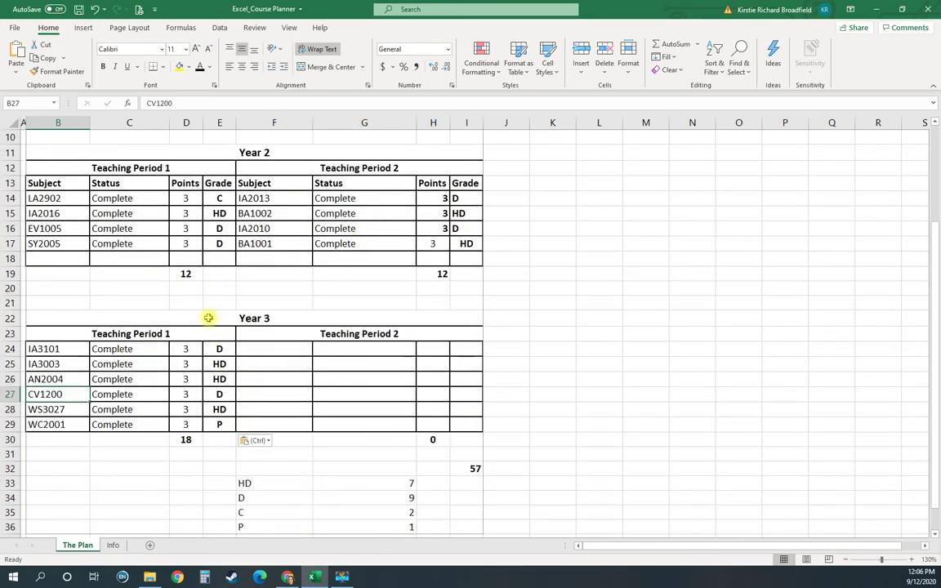
{"action": "left_click", "coordinate": [114, 546]}
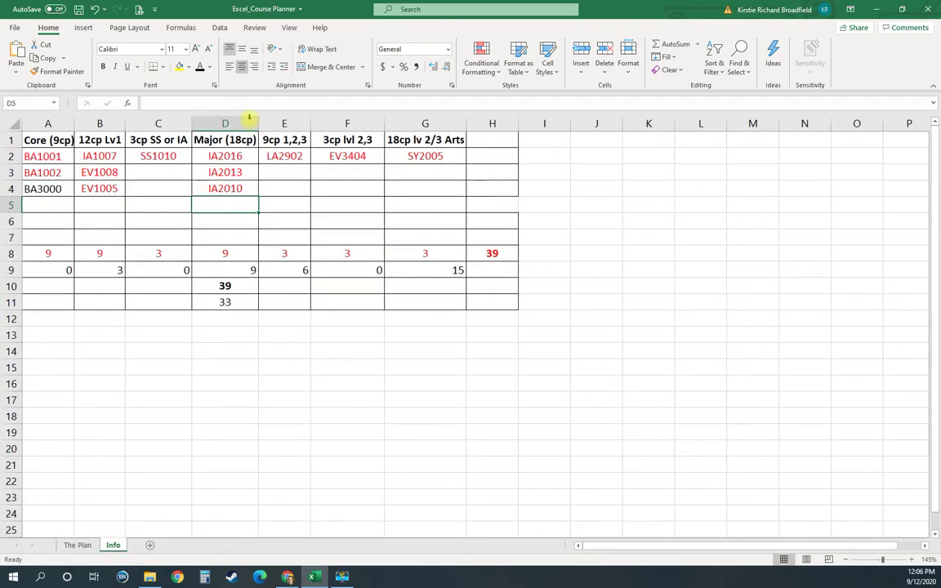
{"action": "left_click", "coordinate": [77, 544]}
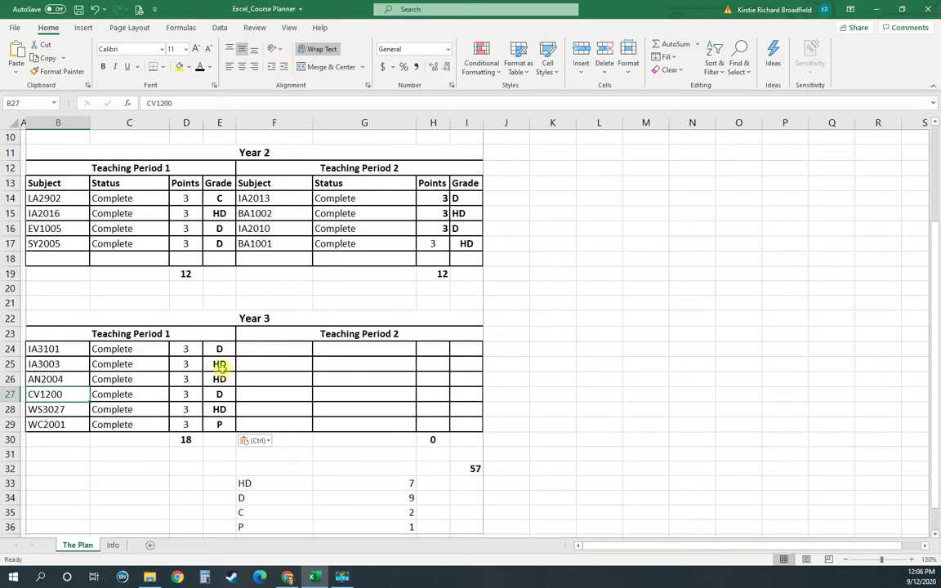
{"action": "left_click", "coordinate": [46, 426]}
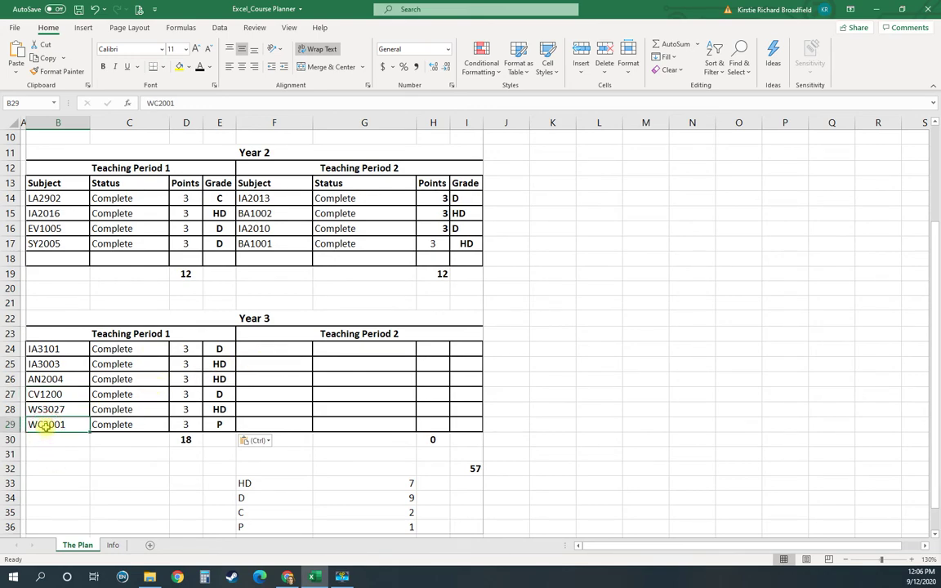
{"action": "left_click", "coordinate": [214, 426]}
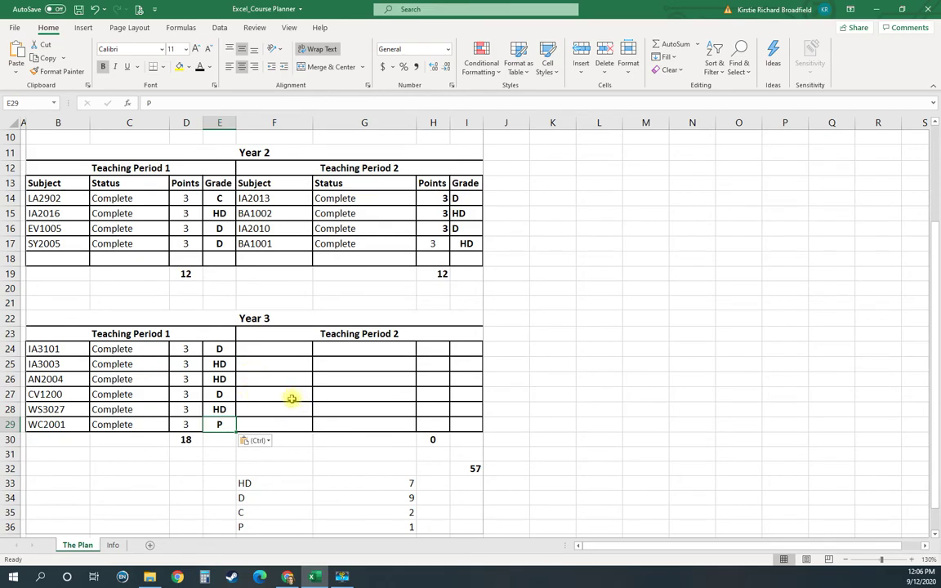
Paste Complete 3-point subjects IA3012 (HD), BA3000 (HD), AN3006 (HD), IA2017 (HD) and AR2001 (D) into Year 3 Teaching Period 2 from F24.
{"action": "scroll", "coordinate": [293, 396], "scroll_direction": "up", "scroll_amount": 2}
{"action": "left_click", "coordinate": [283, 439]}
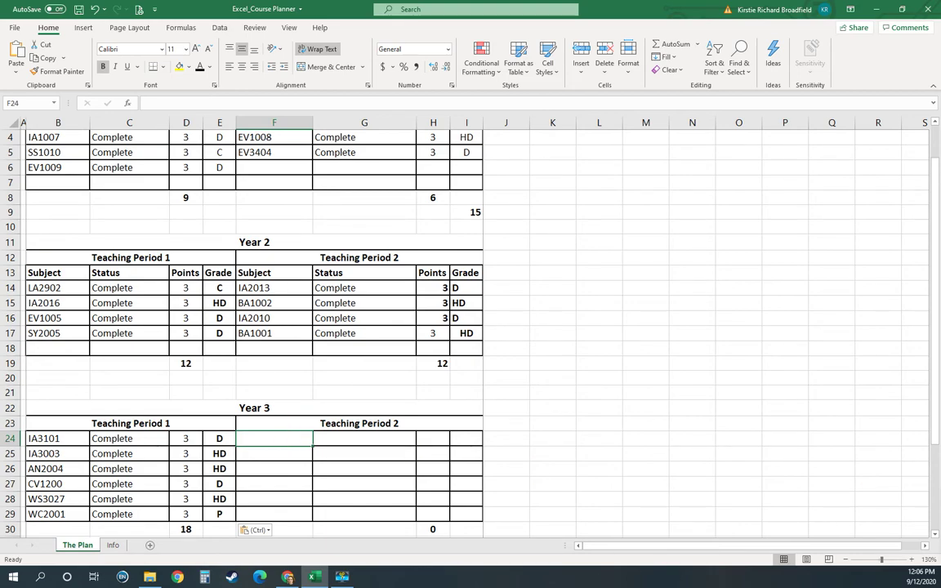
{"action": "left_click", "coordinate": [287, 576]}
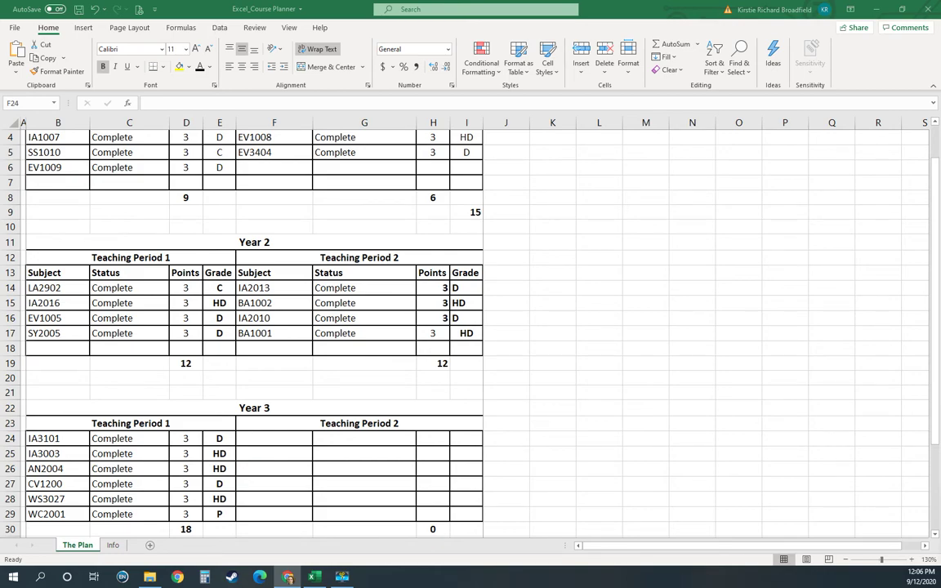
{"action": "left_click", "coordinate": [258, 438]}
{"action": "key", "text": "ctrl+v"}
{"action": "scroll", "coordinate": [359, 441], "scroll_direction": "down", "scroll_amount": 1}
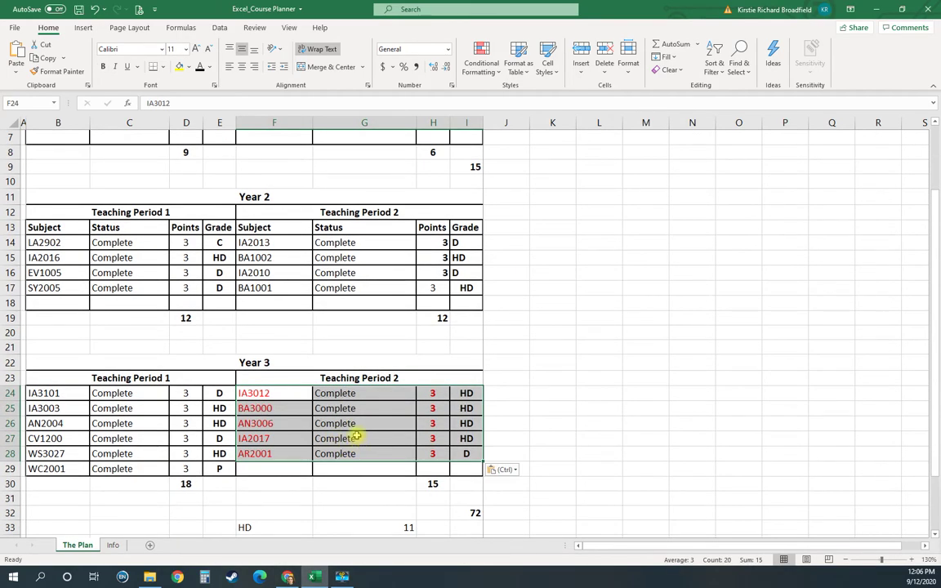
{"action": "left_click", "coordinate": [299, 423]}
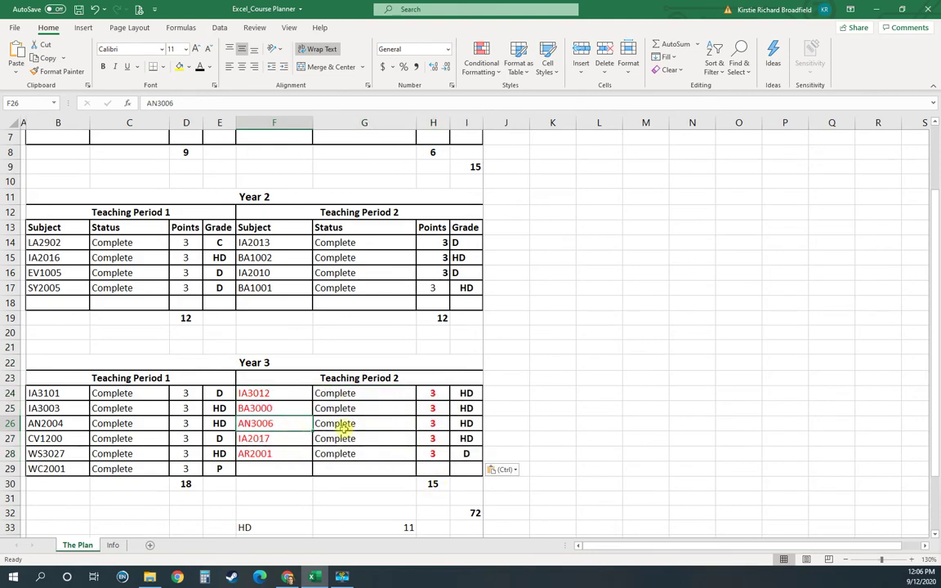
{"action": "left_click", "coordinate": [285, 452]}
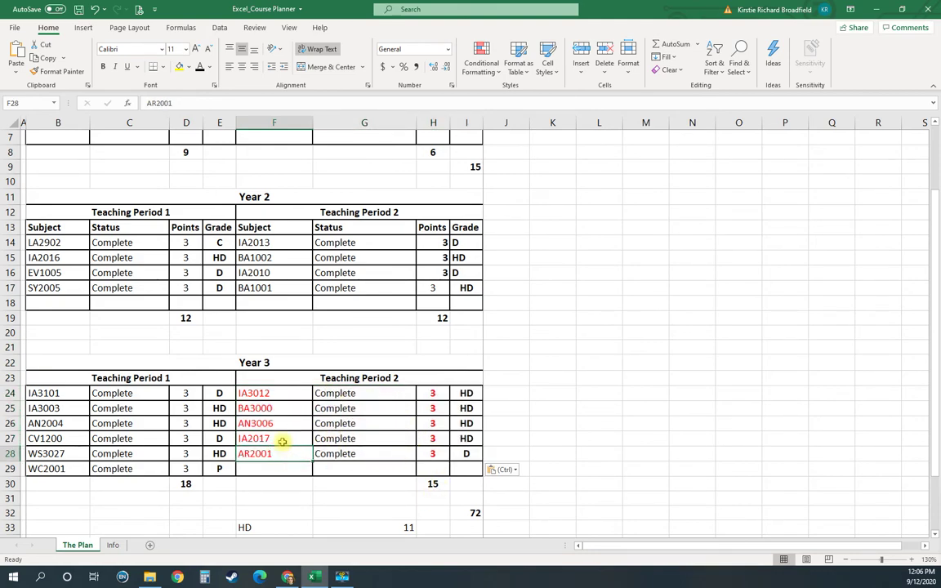
{"action": "scroll", "coordinate": [302, 303], "scroll_direction": "up", "scroll_amount": 2}
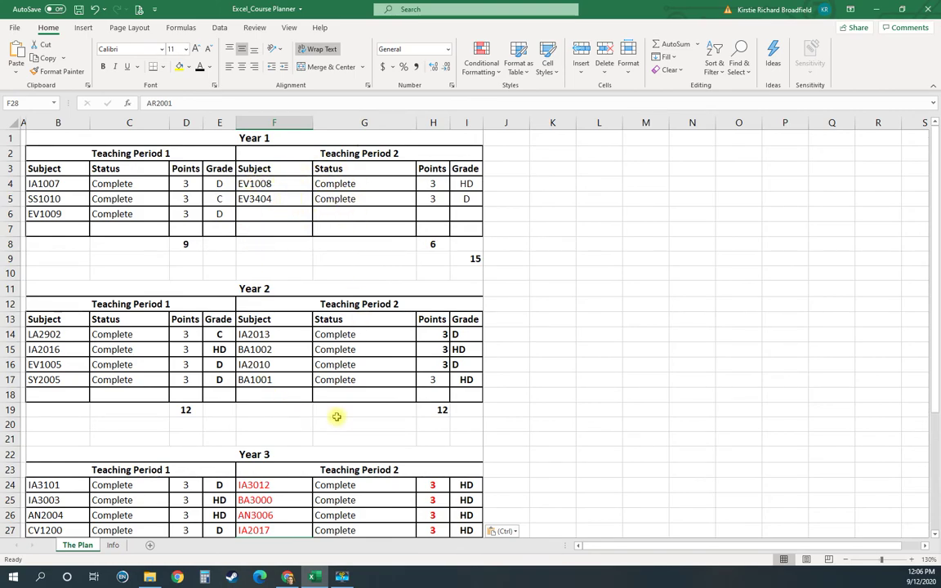
{"action": "scroll", "coordinate": [329, 392], "scroll_direction": "down", "scroll_amount": 2}
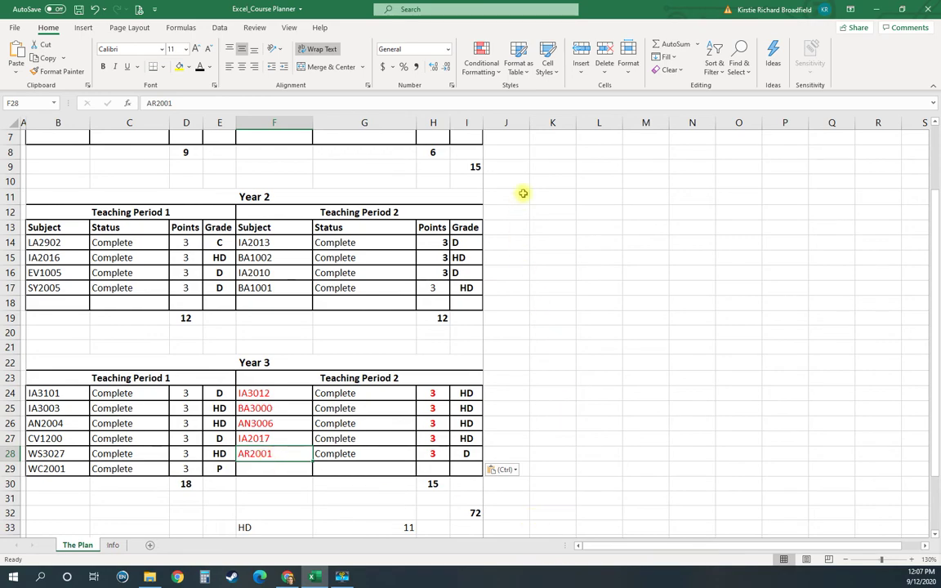
Examine the overall points formula in I32 on The Plan against the teaching period totals, and check the points on Info.
{"action": "left_click", "coordinate": [591, 168]}
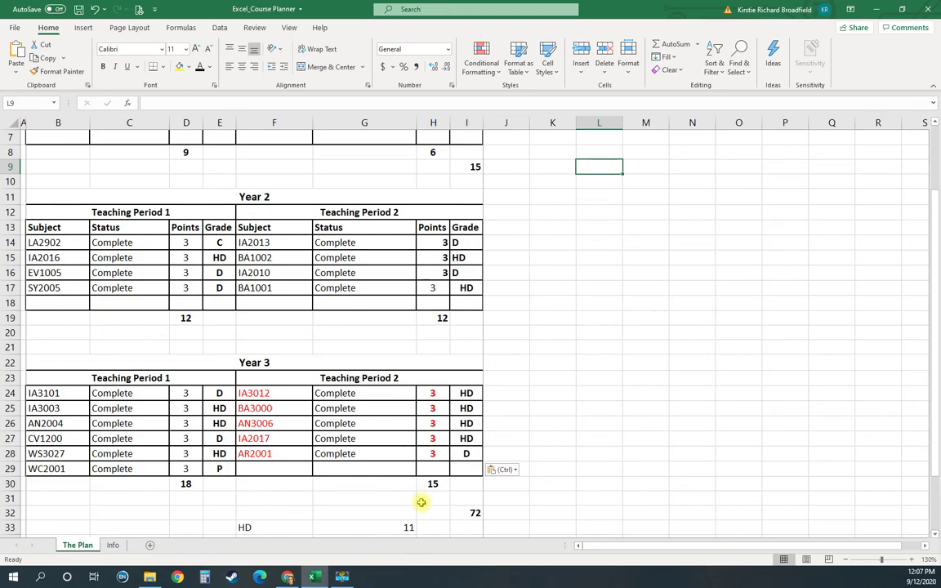
{"action": "scroll", "coordinate": [422, 504], "scroll_direction": "down", "scroll_amount": 2}
{"action": "double_click", "coordinate": [474, 421]}
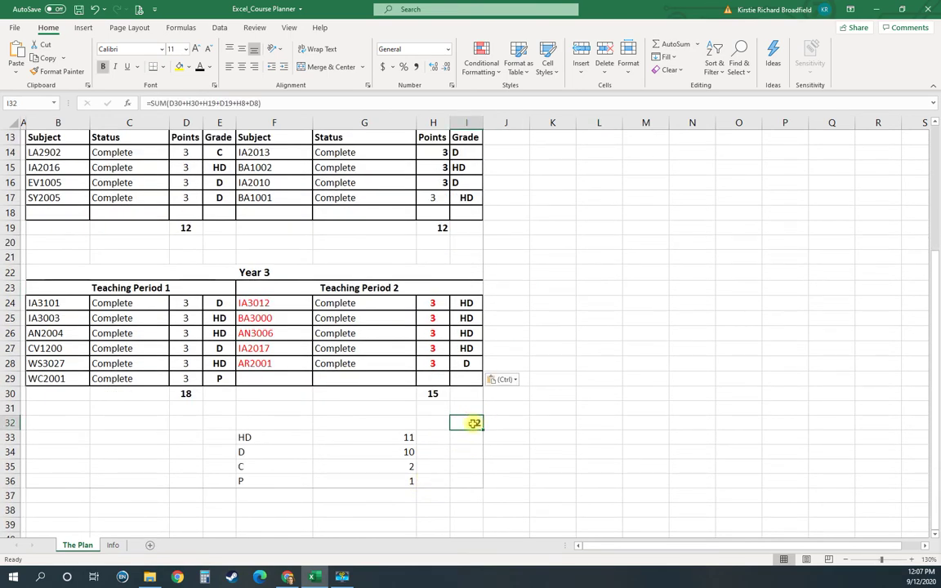
{"action": "type", "text": "=SUM(D30+H30+H19+D19+H8+D8)"}
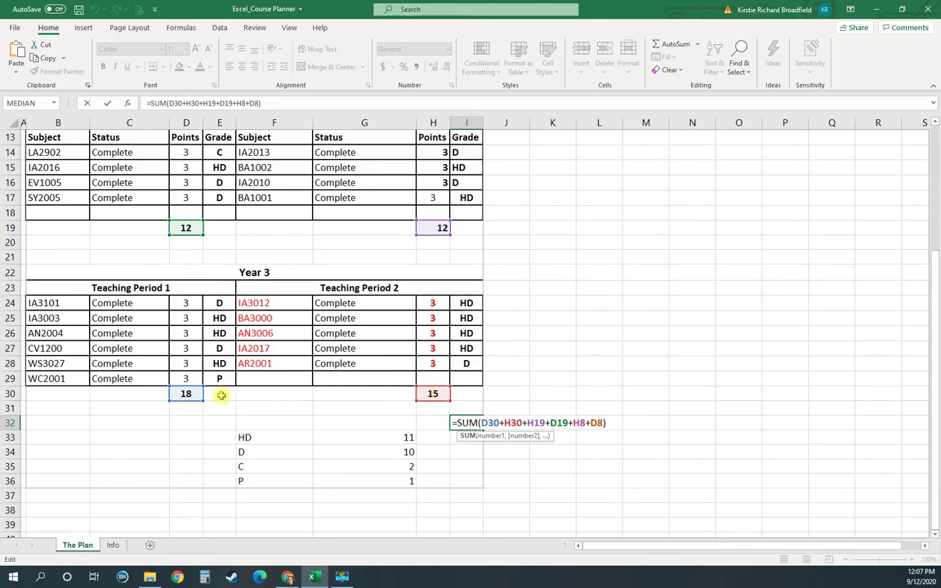
{"action": "scroll", "coordinate": [448, 239], "scroll_direction": "up", "scroll_amount": 4}
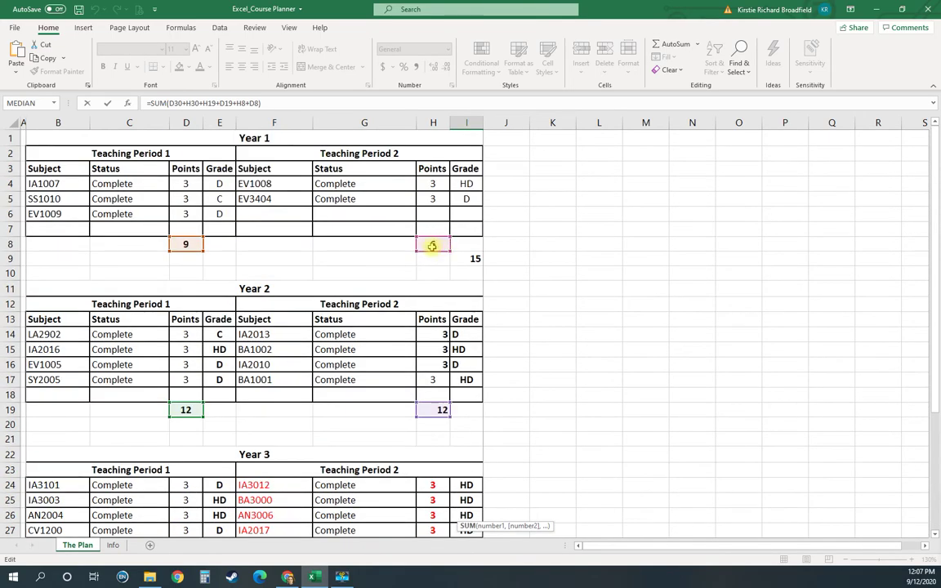
{"action": "scroll", "coordinate": [573, 350], "scroll_direction": "down", "scroll_amount": 3}
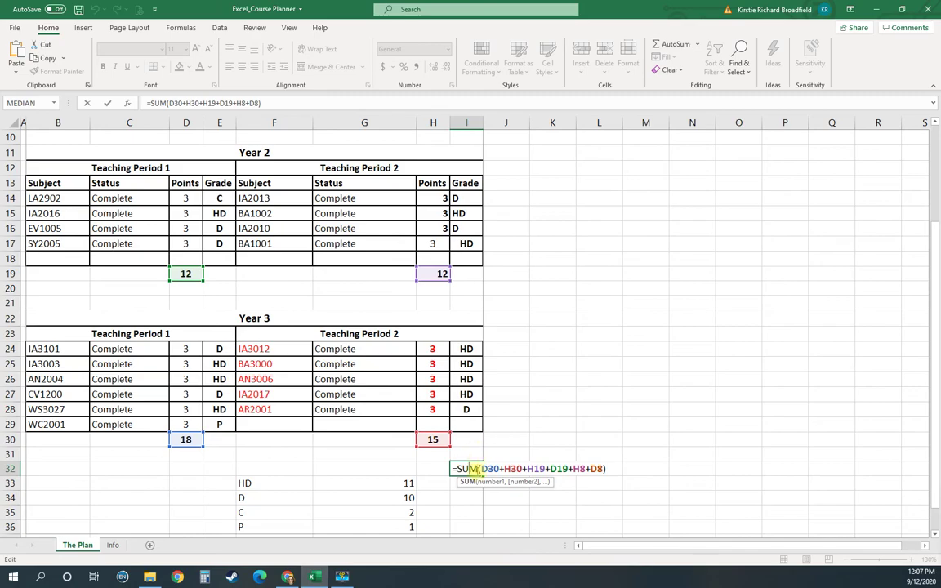
{"action": "scroll", "coordinate": [449, 430], "scroll_direction": "down", "scroll_amount": 2}
{"action": "key", "text": "Return"}
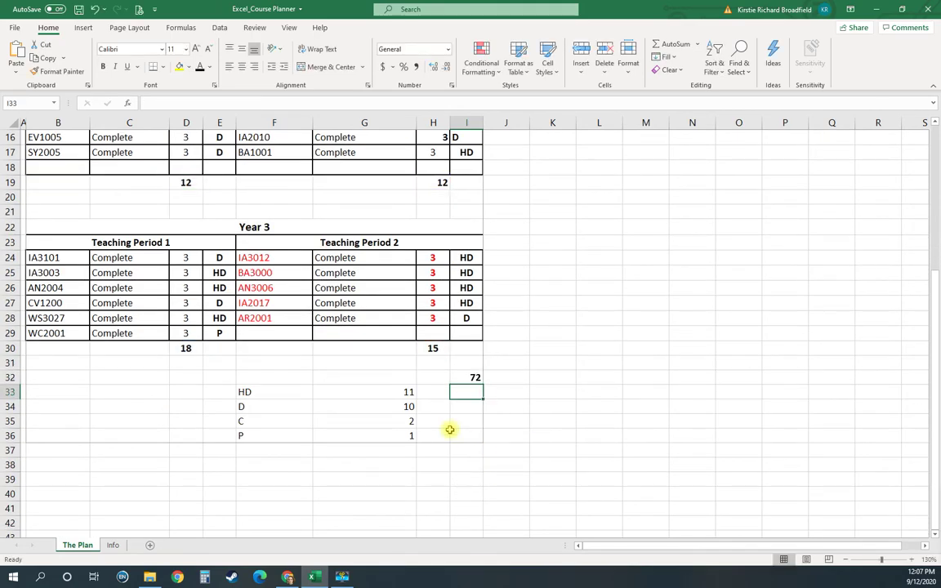
{"action": "left_click", "coordinate": [459, 375]}
{"action": "left_click", "coordinate": [112, 545]}
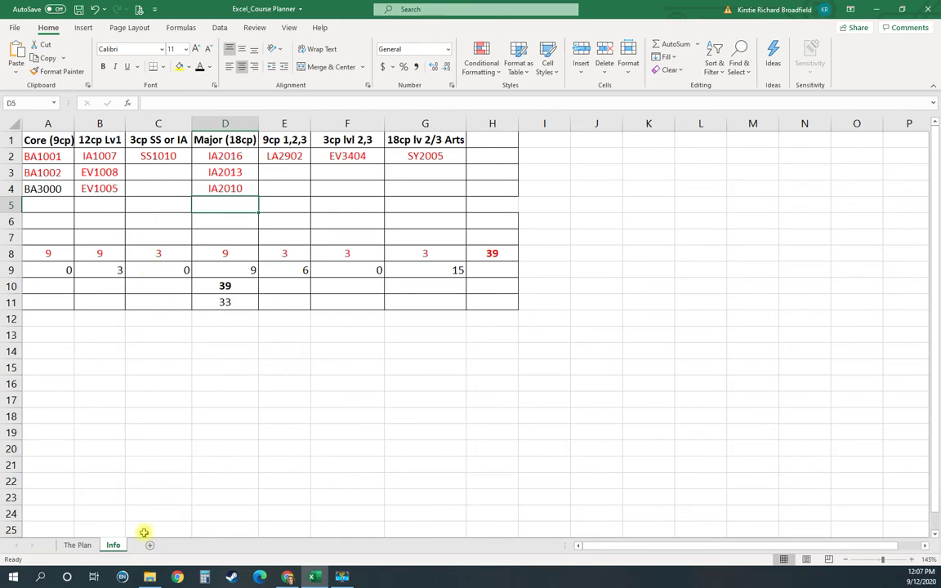
{"action": "left_click", "coordinate": [74, 545]}
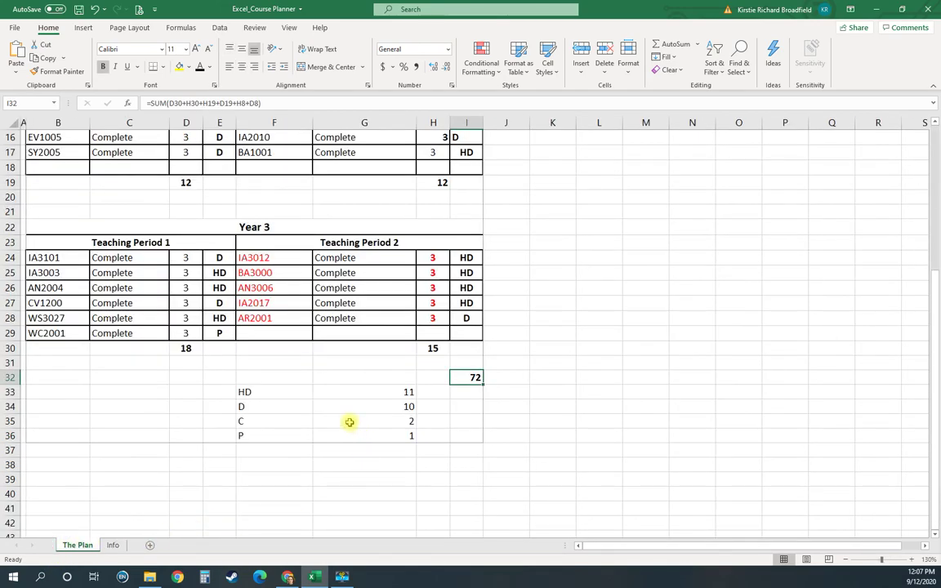
Examine the grade labels in F33:F36 and the range and criteria of the HD COUNTIF formula in G33.
{"action": "left_click", "coordinate": [285, 392]}
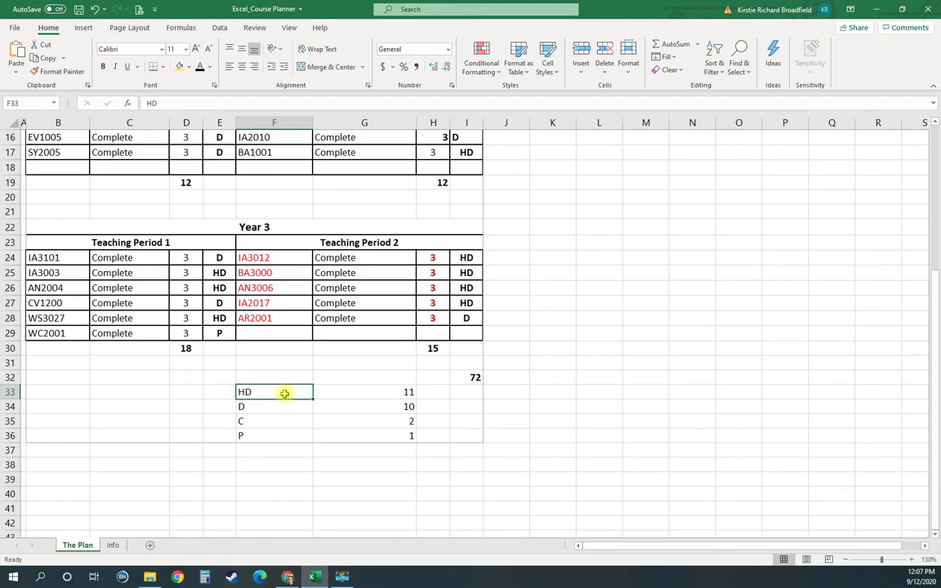
{"action": "scroll", "coordinate": [285, 393], "scroll_direction": "up", "scroll_amount": 5}
{"action": "scroll", "coordinate": [481, 371], "scroll_direction": "down", "scroll_amount": 3}
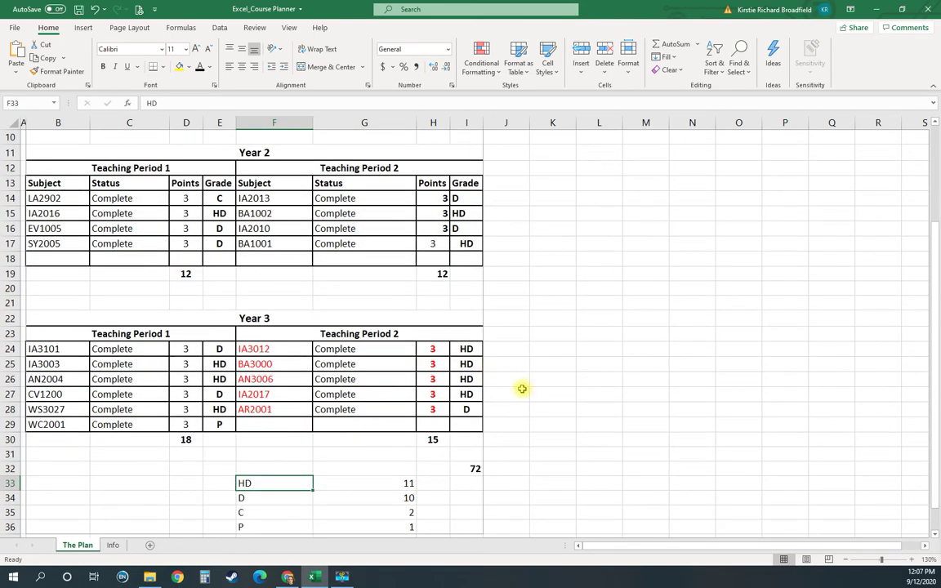
{"action": "scroll", "coordinate": [522, 389], "scroll_direction": "down", "scroll_amount": 1}
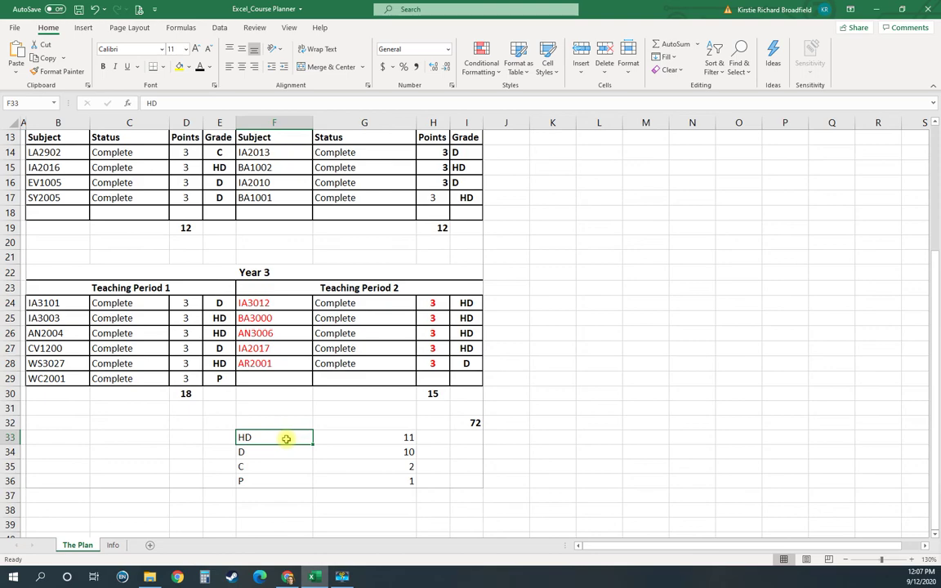
{"action": "left_click", "coordinate": [277, 481]}
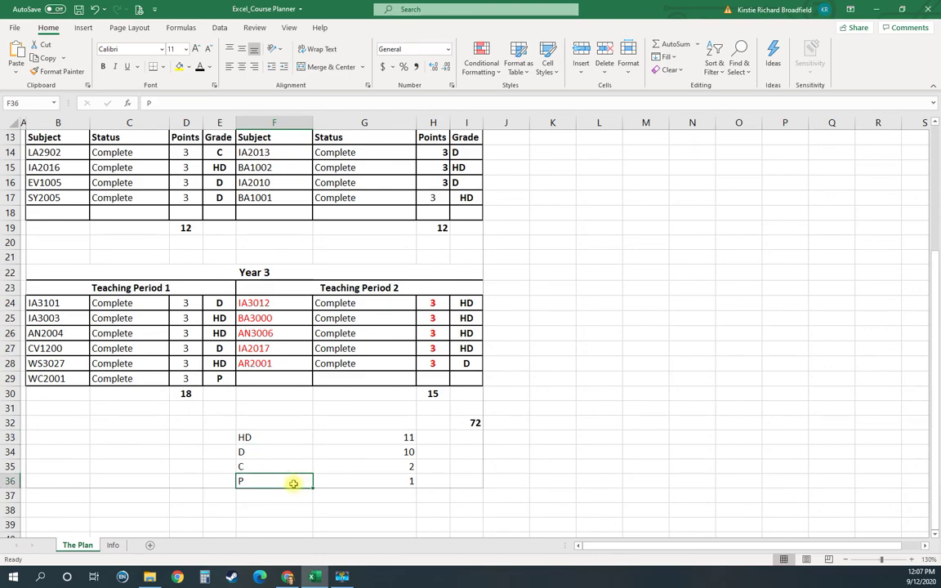
{"action": "left_click", "coordinate": [403, 437]}
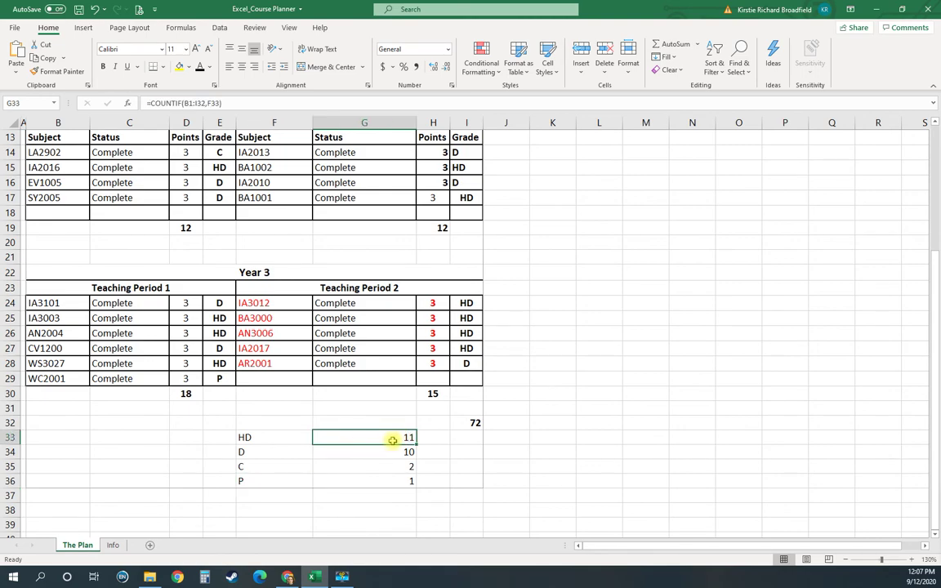
{"action": "double_click", "coordinate": [392, 440]}
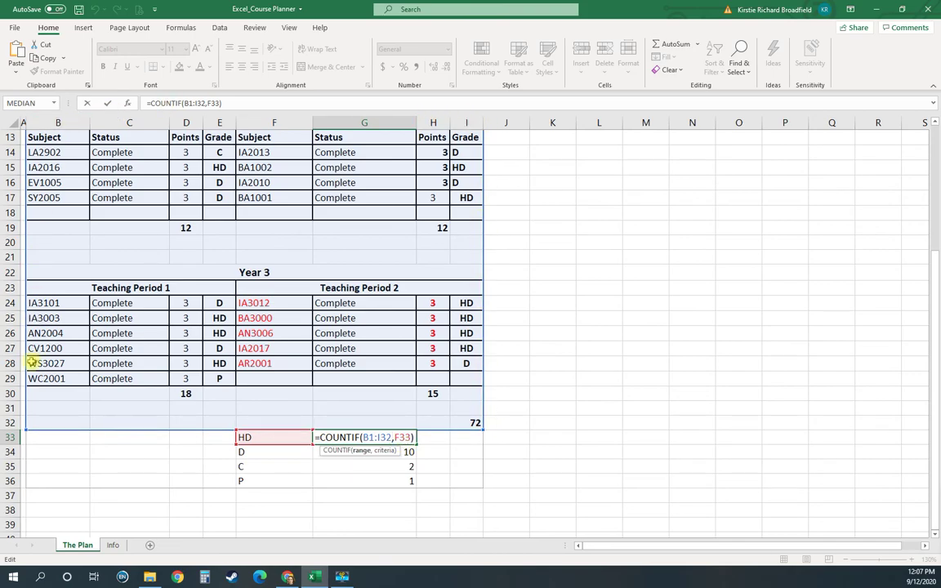
{"action": "scroll", "coordinate": [457, 416], "scroll_direction": "up", "scroll_amount": 4}
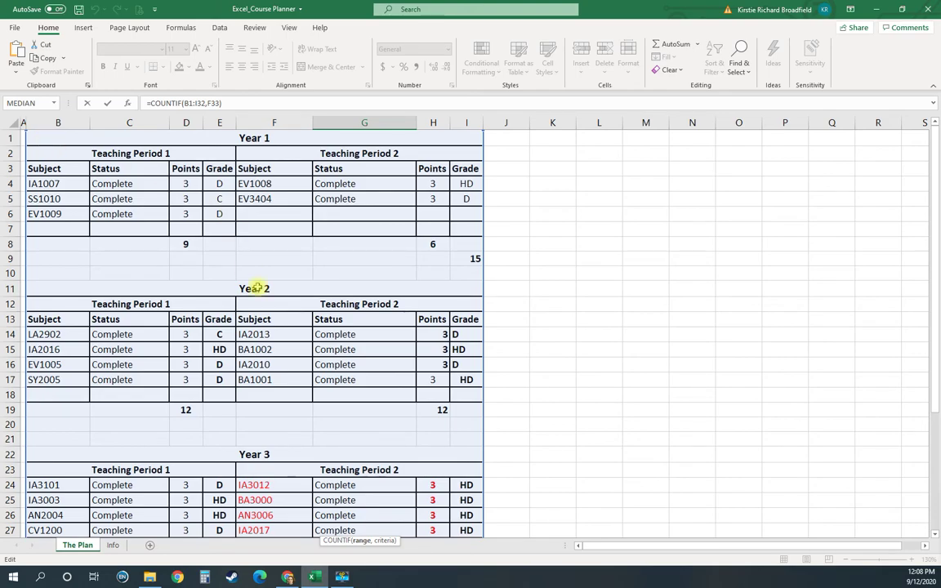
{"action": "scroll", "coordinate": [252, 287], "scroll_direction": "down", "scroll_amount": 5}
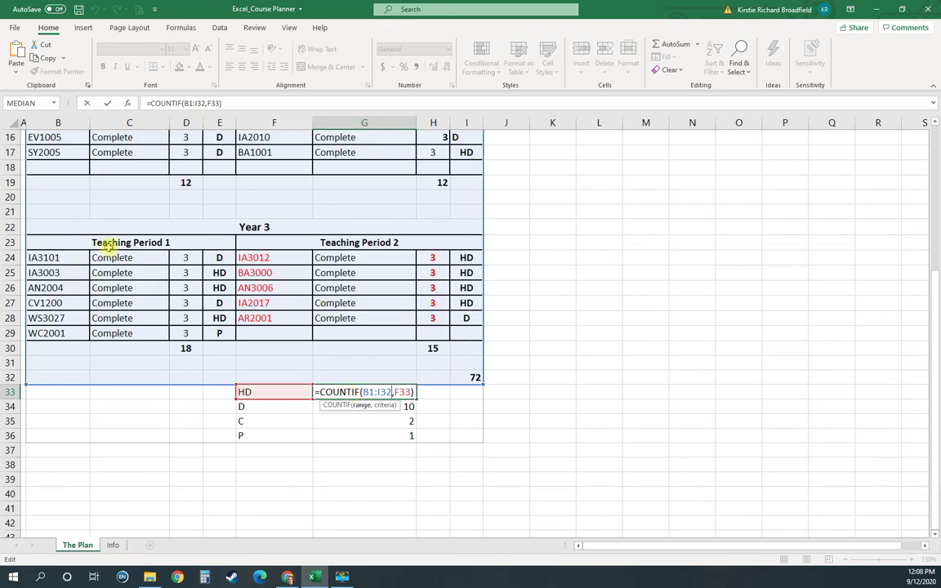
{"action": "left_click", "coordinate": [404, 392]}
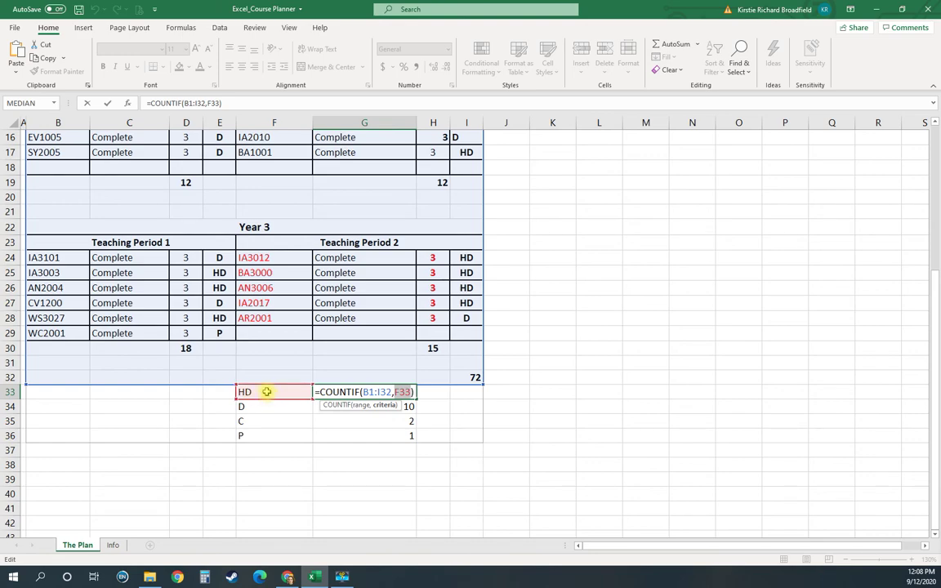
{"action": "key", "text": "Return"}
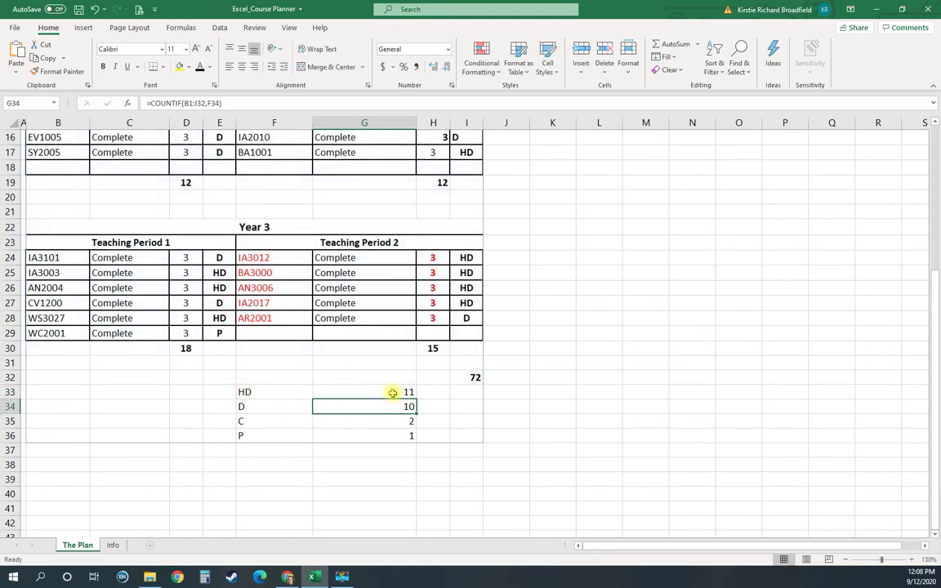
Examine the criteria of the D-grade COUNTIF formula in G34 and look over the grades it counts on The Plan.
{"action": "double_click", "coordinate": [360, 406]}
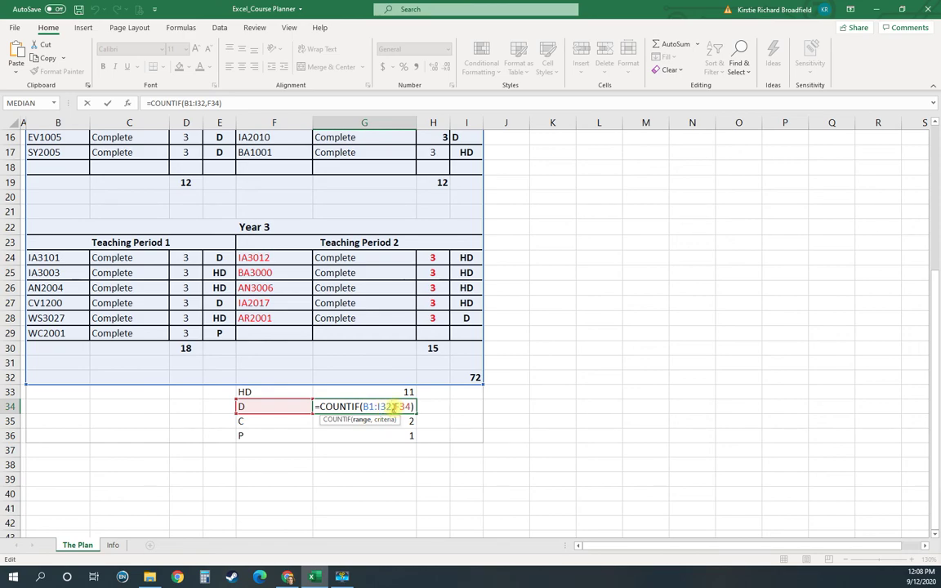
{"action": "left_click_drag", "start_coordinate": [395, 406], "coordinate": [413, 406]}
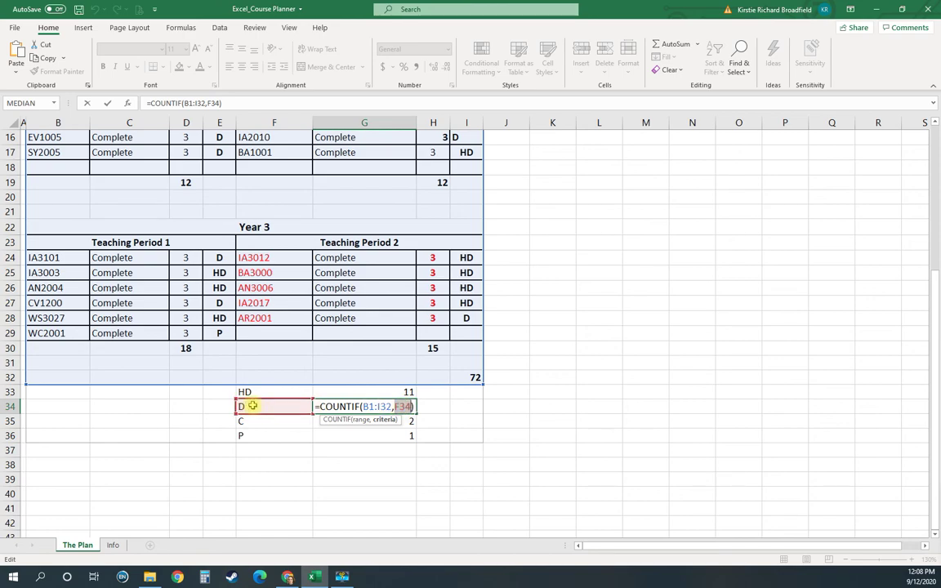
{"action": "key", "text": "Return"}
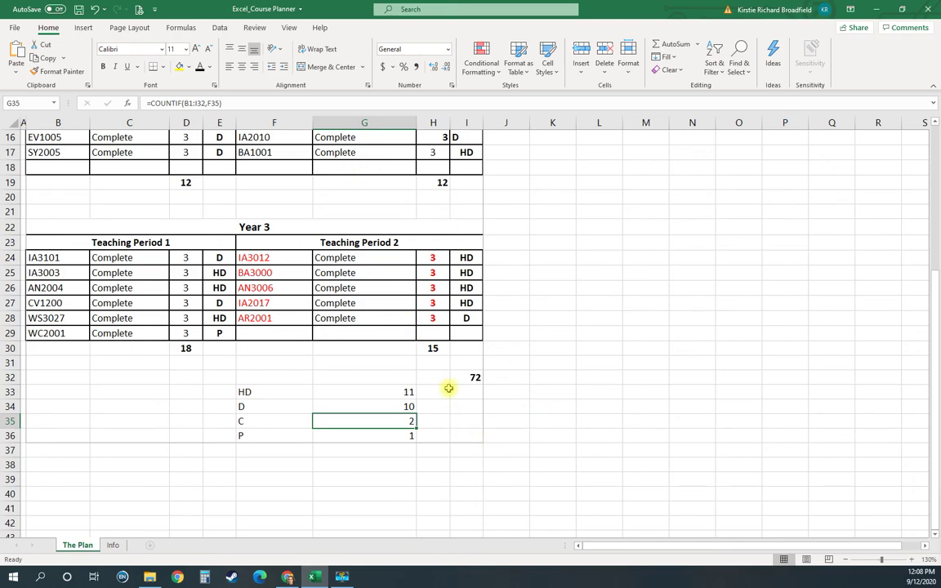
{"action": "scroll", "coordinate": [490, 369], "scroll_direction": "up", "scroll_amount": 5}
{"action": "scroll", "coordinate": [510, 363], "scroll_direction": "down", "scroll_amount": 5}
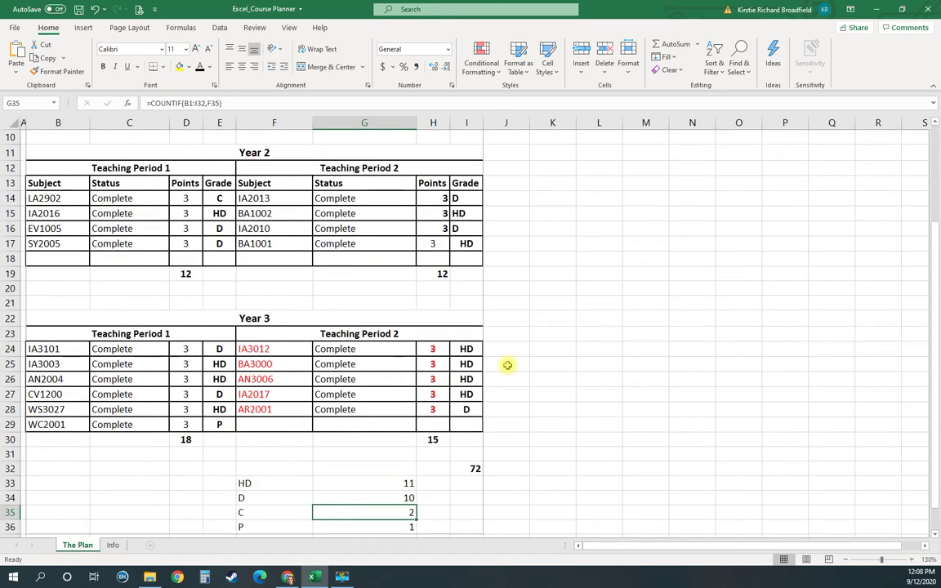
Paste the full subject code list, starting with BA1001 and ending with AN2004, into A2:G7 on Info and check the points total in D10.
{"action": "left_click", "coordinate": [115, 545]}
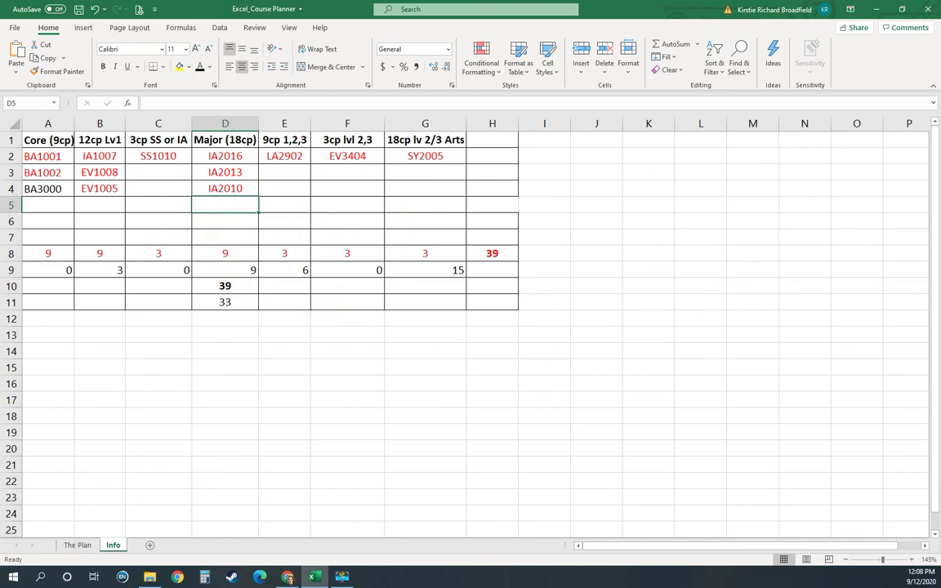
{"action": "left_click", "coordinate": [287, 577]}
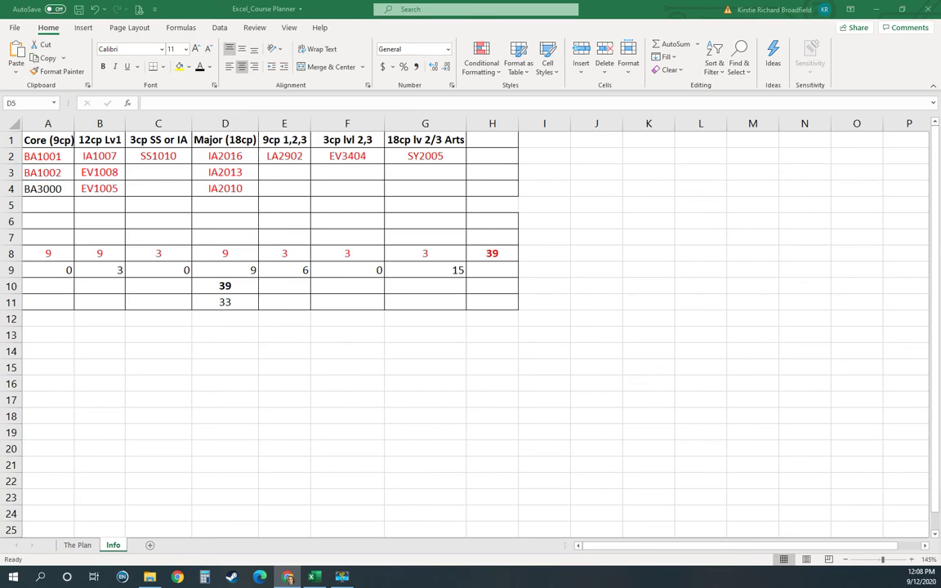
{"action": "left_click", "coordinate": [62, 155]}
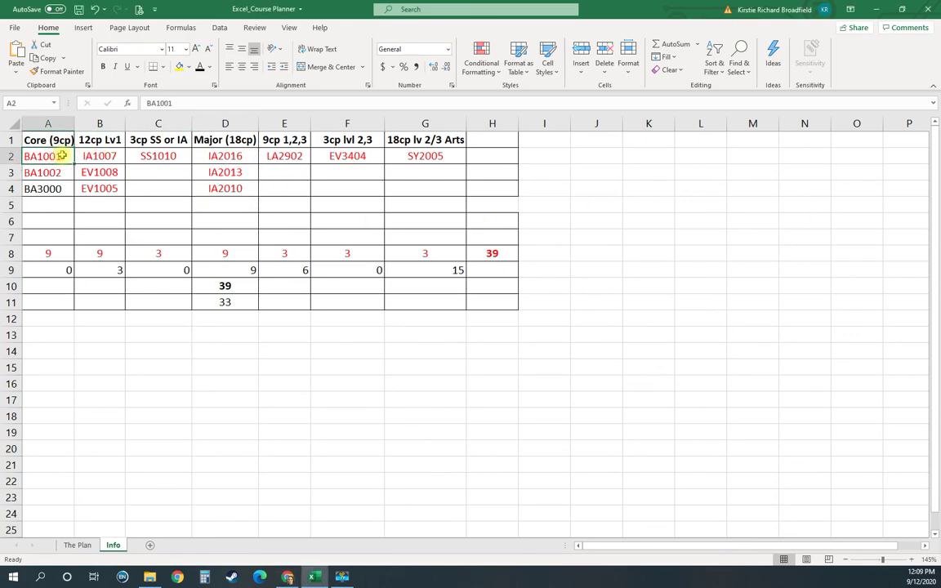
{"action": "type", "text": "BA1001\tEV1005\tSS1010\tIA2016\tLA2902\tEV3404\tSY2005 BA1002\tEV1008\t\tIA3003\tAN3006\t\tWC2001 BA3000\tIA1007\t\tIA3101\tCV1200\t\tWS3027 \tEV1009\t\tIA2013\t\t\tAN2108 \t\t\tIA2010\t\t\tIA2017 \t\t\tIA3012\t\t\tAN2004"}
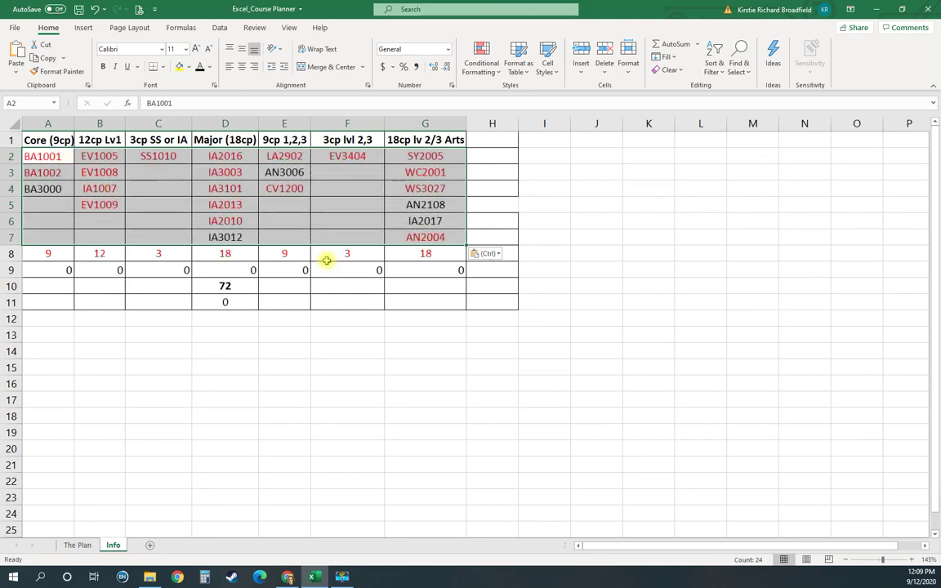
{"action": "left_click", "coordinate": [226, 284]}
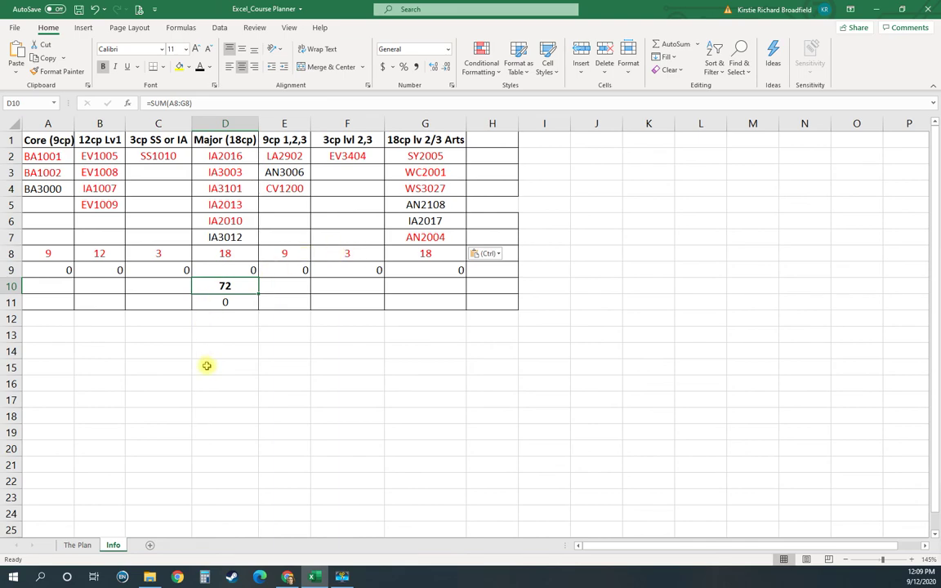
Apply Thick Outside Borders to the Year 1, Year 2 and Year 3 heading rows on The Plan and look over the sheet.
{"action": "left_click", "coordinate": [77, 545]}
{"action": "scroll", "coordinate": [285, 500], "scroll_direction": "up", "scroll_amount": 5}
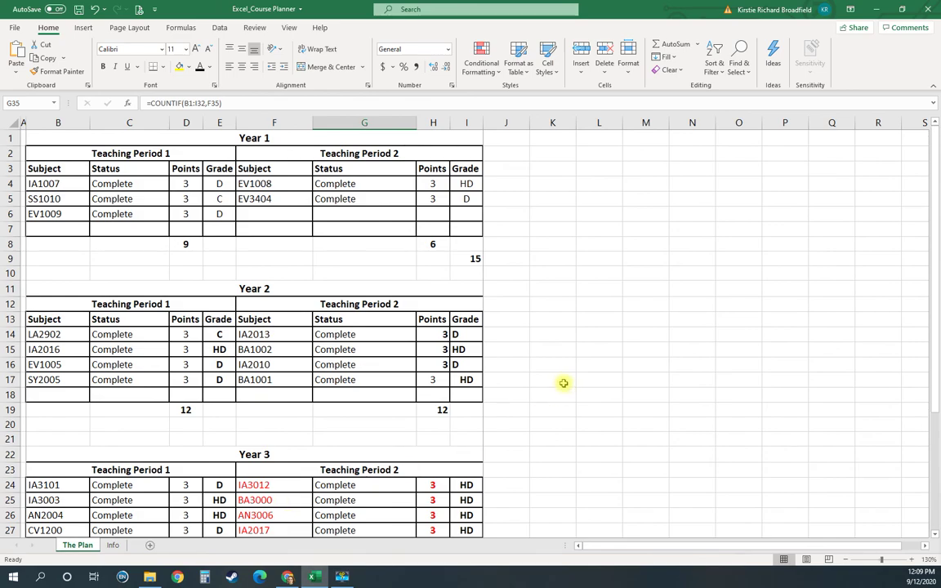
{"action": "left_click", "coordinate": [66, 139]}
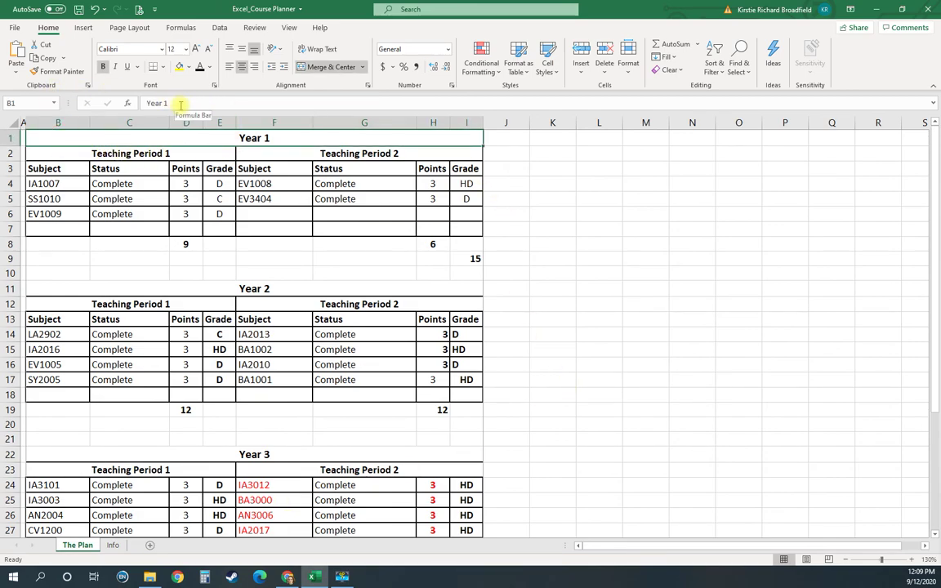
{"action": "left_click", "coordinate": [164, 66]}
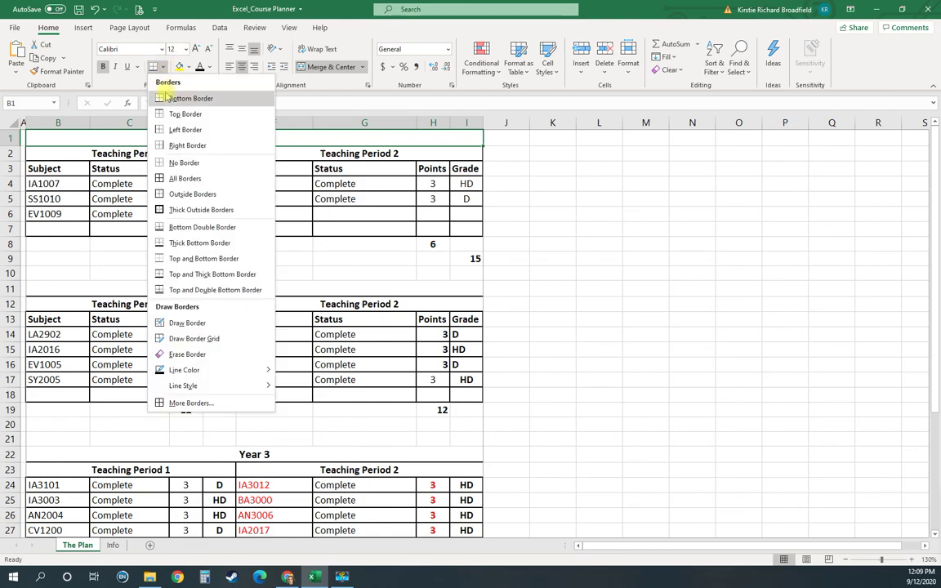
{"action": "left_click", "coordinate": [163, 213]}
{"action": "left_click", "coordinate": [280, 287]}
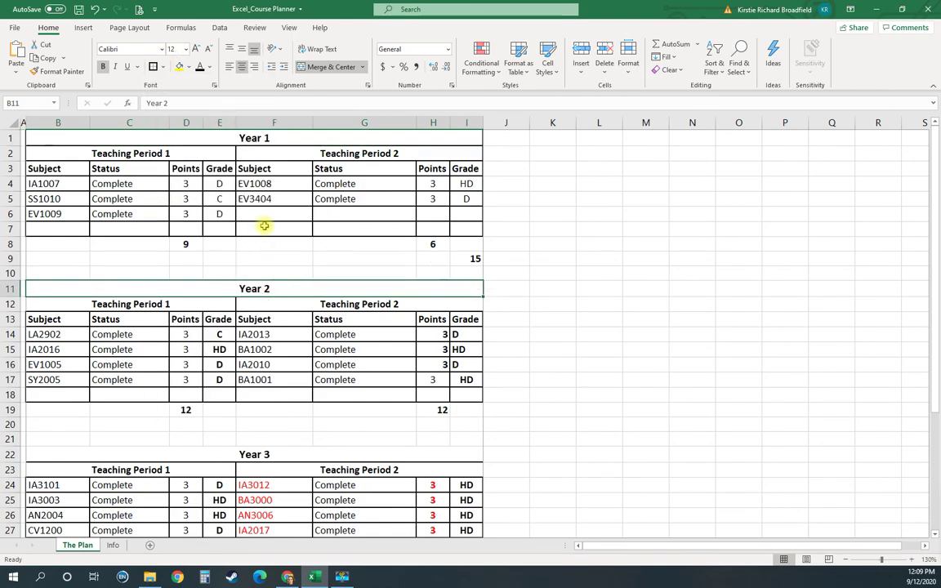
{"action": "left_click", "coordinate": [152, 67]}
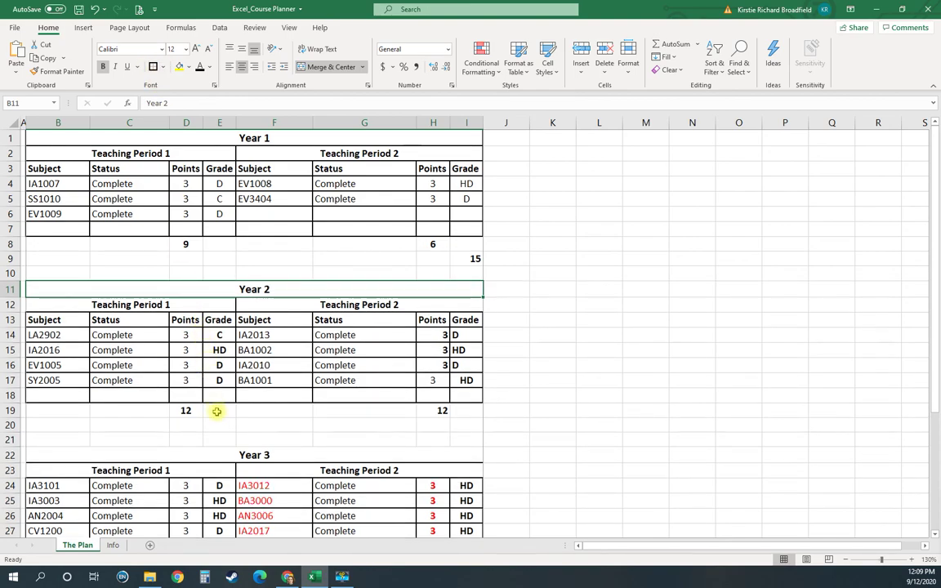
{"action": "left_click", "coordinate": [241, 452]}
{"action": "left_click", "coordinate": [152, 67]}
{"action": "scroll", "coordinate": [457, 387], "scroll_direction": "down", "scroll_amount": 2}
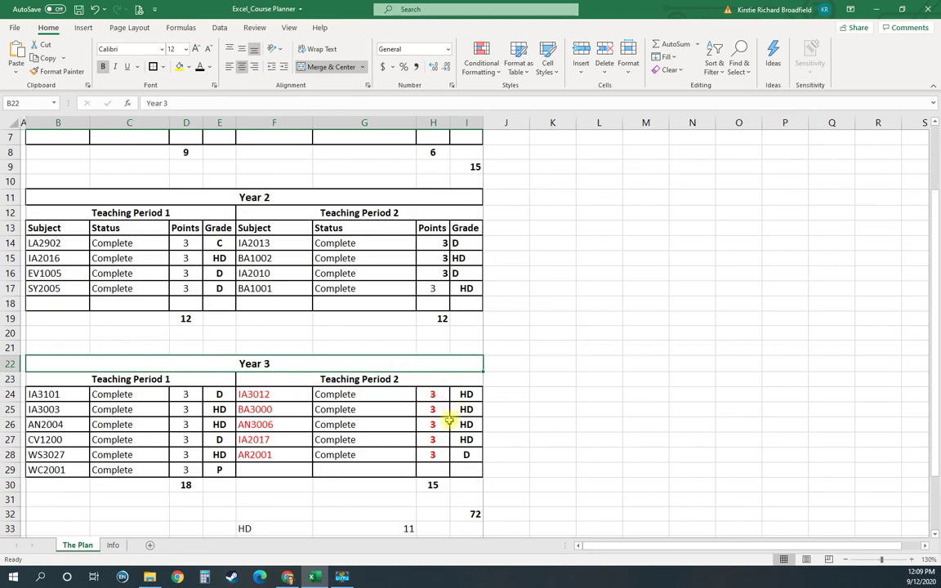
{"action": "scroll", "coordinate": [447, 425], "scroll_direction": "down", "scroll_amount": 2}
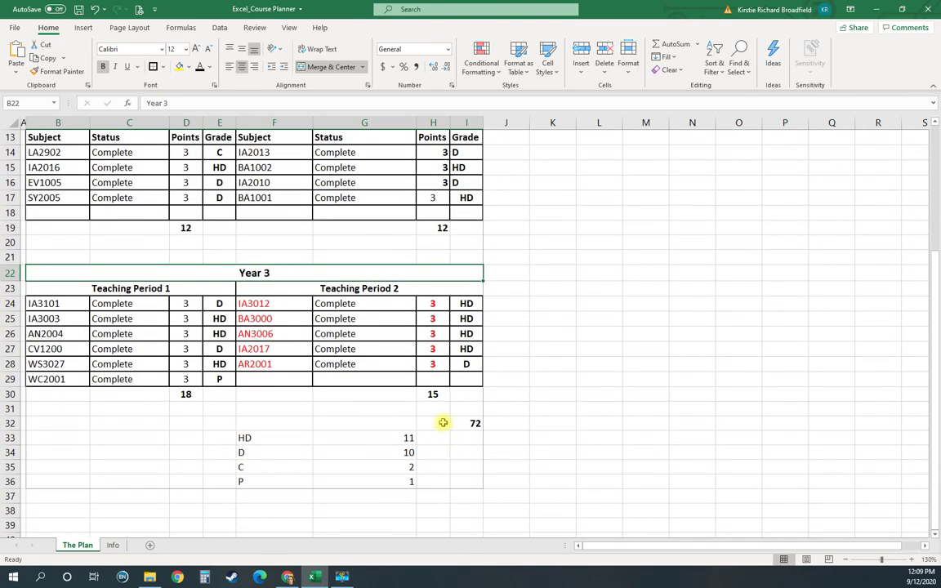
{"action": "scroll", "coordinate": [445, 420], "scroll_direction": "up", "scroll_amount": 4}
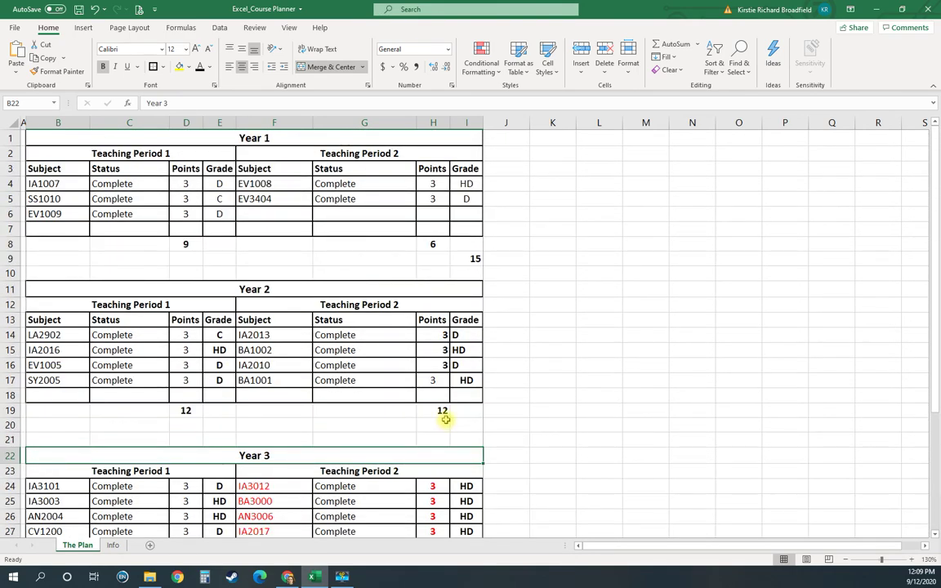